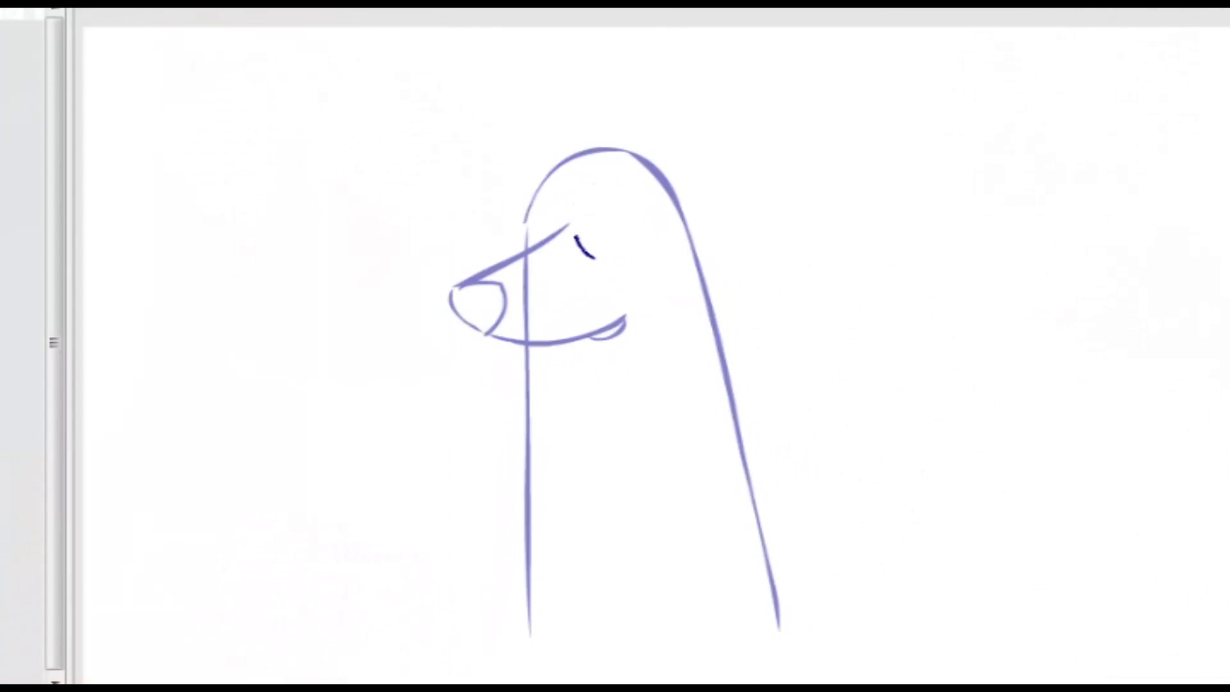
# Draw two round overlapping eyes above the snout, with solid dark pupils looking sideways.
pyautogui.moveTo(576, 237); pyautogui.dragTo(578, 243)
pyautogui.hotkey('ctrl', 'z')
pyautogui.moveTo(580, 174); pyautogui.dragTo(544, 243)
pyautogui.moveTo(580, 240); pyautogui.dragTo(661, 211)
pyautogui.hotkey('ctrl', 'z')
pyautogui.moveTo(541, 240)
pyautogui.mouseDown()
pyautogui.moveTo(570, 203)
pyautogui.moveTo(650, 200)
pyautogui.mouseUp()
pyautogui.press('k')
pyautogui.click(640, 237)
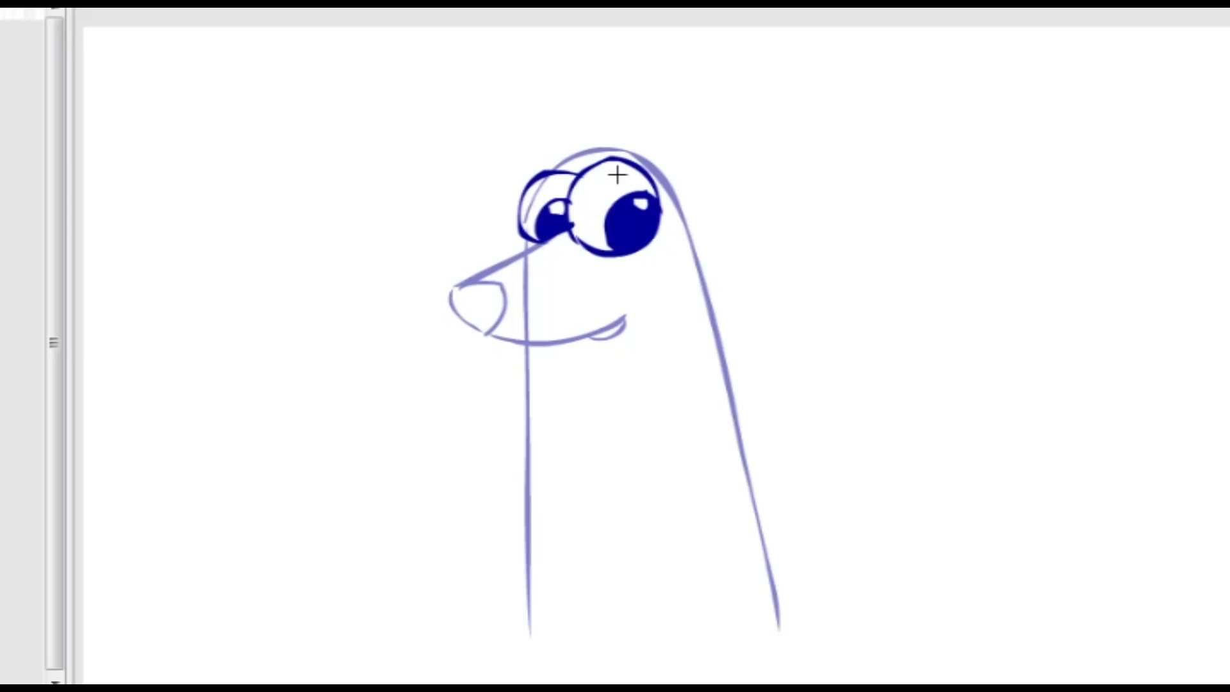
# Brush two slanted, angry eyebrows over the eyes and leave the drawing group.
pyautogui.moveTo(574, 175); pyautogui.dragTo(636, 154)
pyautogui.moveTo(531, 163); pyautogui.dragTo(576, 175)
pyautogui.doubleClick(679, 291)
# Scale the head-and-body outline slightly wider and taller so it fits around the eyes.
pyautogui.click(532, 441)
pyautogui.press('q')
pyautogui.moveTo(524, 392); pyautogui.dragTo(508, 394)
pyautogui.moveTo(647, 147); pyautogui.dragTo(650, 135)
pyautogui.click(851, 322)
# Draw a long floppy ear on the near side of the head in a new group and place a second ear on the far side.
pyautogui.hotkey('ctrl', 'g')
pyautogui.press('b')
pyautogui.moveTo(666, 182); pyautogui.dragTo(737, 383)
pyautogui.moveTo(661, 179)
pyautogui.mouseDown()
pyautogui.moveTo(734, 202)
pyautogui.moveTo(736, 383)
pyautogui.mouseUp()
pyautogui.press('v')
pyautogui.moveTo(764, 276); pyautogui.dragTo(774, 275)
pyautogui.moveTo(777, 294); pyautogui.dragTo(602, 339)
pyautogui.moveTo(590, 273); pyautogui.dragTo(544, 239)
# Fine-tune the near ear's size and position so it hangs from the top of the head.
pyautogui.click(763, 269)
pyautogui.moveTo(740, 142); pyautogui.dragTo(734, 143)
pyautogui.click(731, 378)
pyautogui.moveTo(784, 389); pyautogui.dragTo(795, 386)
pyautogui.click(747, 266)
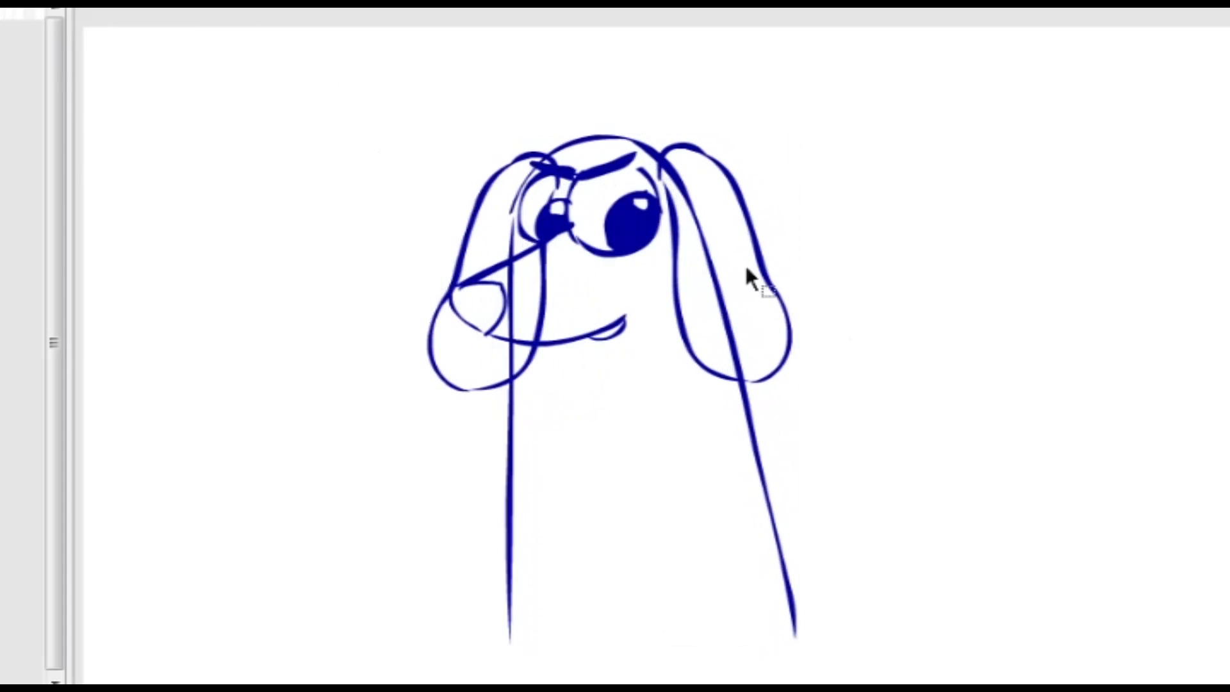
# Erase the parts of the far ear's outline that overlap the face.
pyautogui.doubleClick(544, 285)
pyautogui.press('e')
pyautogui.moveTo(522, 377); pyautogui.dragTo(560, 162)
pyautogui.press('v')
# Erase the body outline where it crosses the snout and runs behind the near ear.
pyautogui.doubleClick(512, 298)
pyautogui.press('e')
pyautogui.moveTo(514, 269); pyautogui.dragTo(514, 329)
pyautogui.moveTo(672, 170); pyautogui.dragTo(738, 372)
pyautogui.press('v')
pyautogui.doubleClick(836, 416)
pyautogui.click(835, 423)
# Draw an arched belly outline on the lower body in a new group and resize it to fit.
pyautogui.hotkey('ctrl', 'g')
pyautogui.press('b')
pyautogui.moveTo(575, 451)
pyautogui.mouseDown()
pyautogui.moveTo(570, 637)
pyautogui.moveTo(736, 647)
pyautogui.mouseUp()
pyautogui.press('q')
pyautogui.moveTo(726, 543)
pyautogui.mouseDown()
pyautogui.moveTo(746, 549)
pyautogui.moveTo(719, 547)
pyautogui.moveTo(683, 515)
pyautogui.mouseUp()
pyautogui.click(787, 501)
pyautogui.doubleClick(787, 501)
# Draw crossed arms with hands over the chest in a new group.
pyautogui.hotkey('ctrl', 'g')
pyautogui.press('b')
pyautogui.moveTo(521, 427)
pyautogui.mouseDown()
pyautogui.moveTo(514, 521)
pyautogui.moveTo(705, 439)
pyautogui.mouseUp()
pyautogui.hotkey('ctrl', 'z')
pyautogui.moveTo(559, 445); pyautogui.dragTo(560, 497)
pyautogui.moveTo(696, 518); pyautogui.dragTo(643, 497)
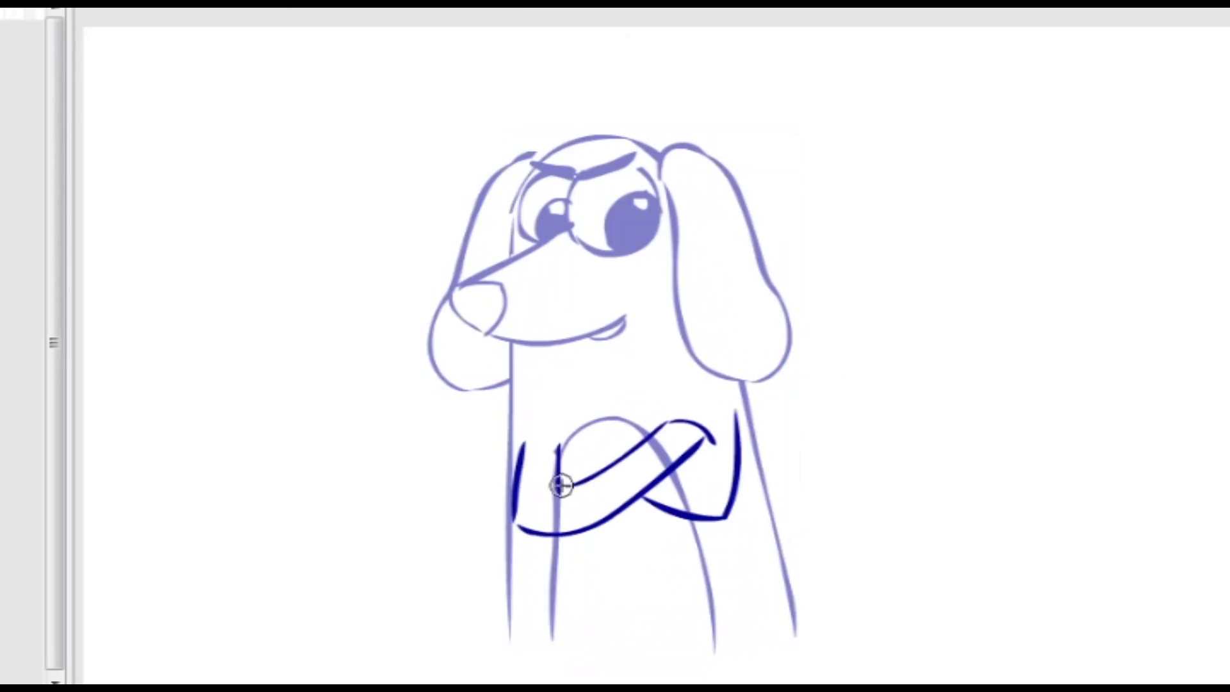
pyautogui.moveTo(554, 495); pyautogui.dragTo(611, 472)
pyautogui.moveTo(607, 474); pyautogui.dragTo(552, 479)
pyautogui.moveTo(577, 477); pyautogui.dragTo(589, 475)
# Delete the arm stroke that overlaps the front hand and slightly adjust the arms group.
pyautogui.doubleClick(722, 547)
pyautogui.doubleClick(592, 495)
pyautogui.click(590, 481)
pyautogui.press('Delete')
pyautogui.press('b')
pyautogui.press('v')
pyautogui.doubleClick(723, 545)
pyautogui.moveTo(717, 516); pyautogui.dragTo(728, 522)
# Erase the belly outline where it passes through the crossed arms.
pyautogui.doubleClick(672, 477)
pyautogui.press('e')
pyautogui.moveTo(659, 451); pyautogui.dragTo(683, 502)
pyautogui.moveTo(556, 524); pyautogui.dragTo(559, 461)
pyautogui.press('v')
pyautogui.doubleClick(723, 545)
pyautogui.moveTo(716, 503); pyautogui.dragTo(643, 524)
# Select the entire dog sketch and nudge it leftward on the stage.
pyautogui.hotkey('ctrl', '-')
pyautogui.moveTo(446, 175); pyautogui.dragTo(891, 564)
pyautogui.hotkey('ctrl', 'a')
pyautogui.click(612, 487)
pyautogui.press('Left')
pyautogui.press('Left')
pyautogui.press('Left')
pyautogui.press('Left')
pyautogui.press('Left')
pyautogui.press('Left')
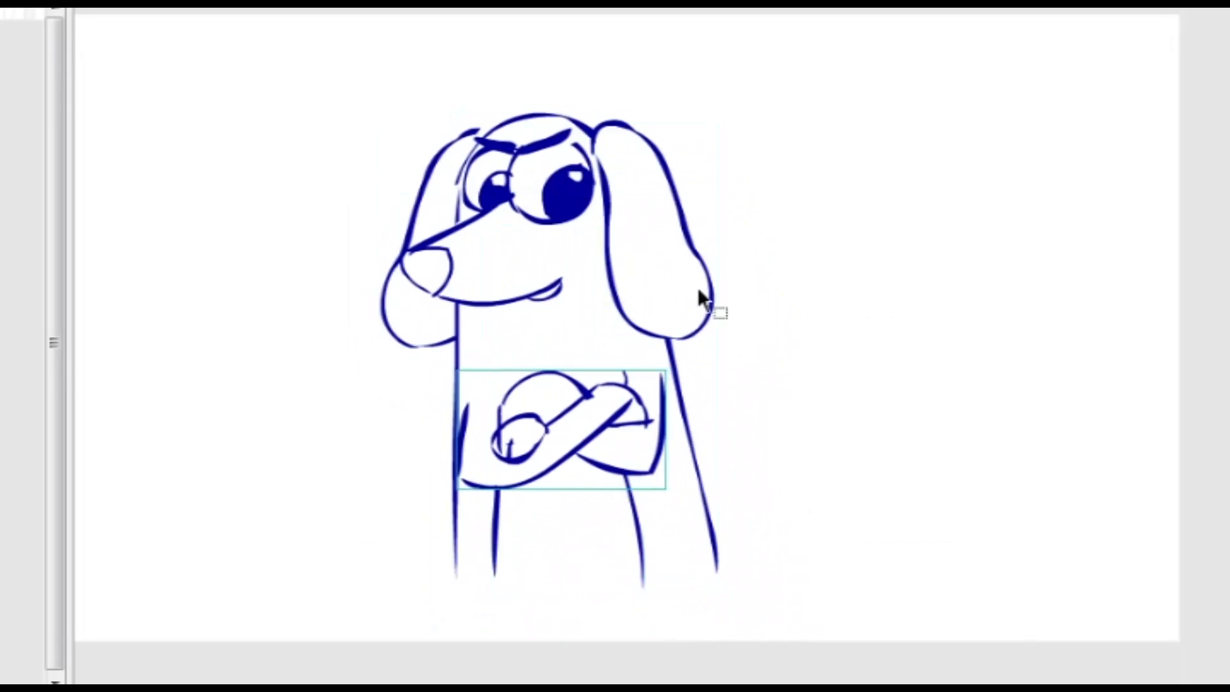
pyautogui.hotkey('ctrl', 'a')
pyautogui.press('Escape')
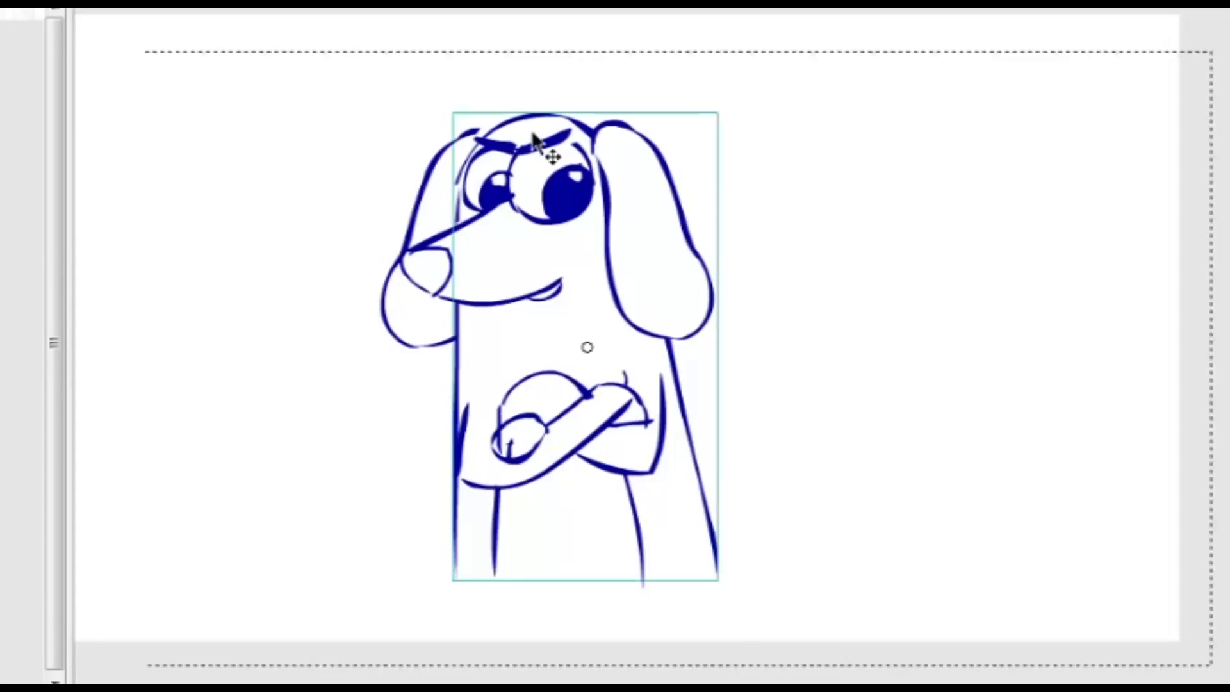
# Add three short hair strokes on top of the dog's head.
pyautogui.moveTo(501, 105); pyautogui.dragTo(511, 133)
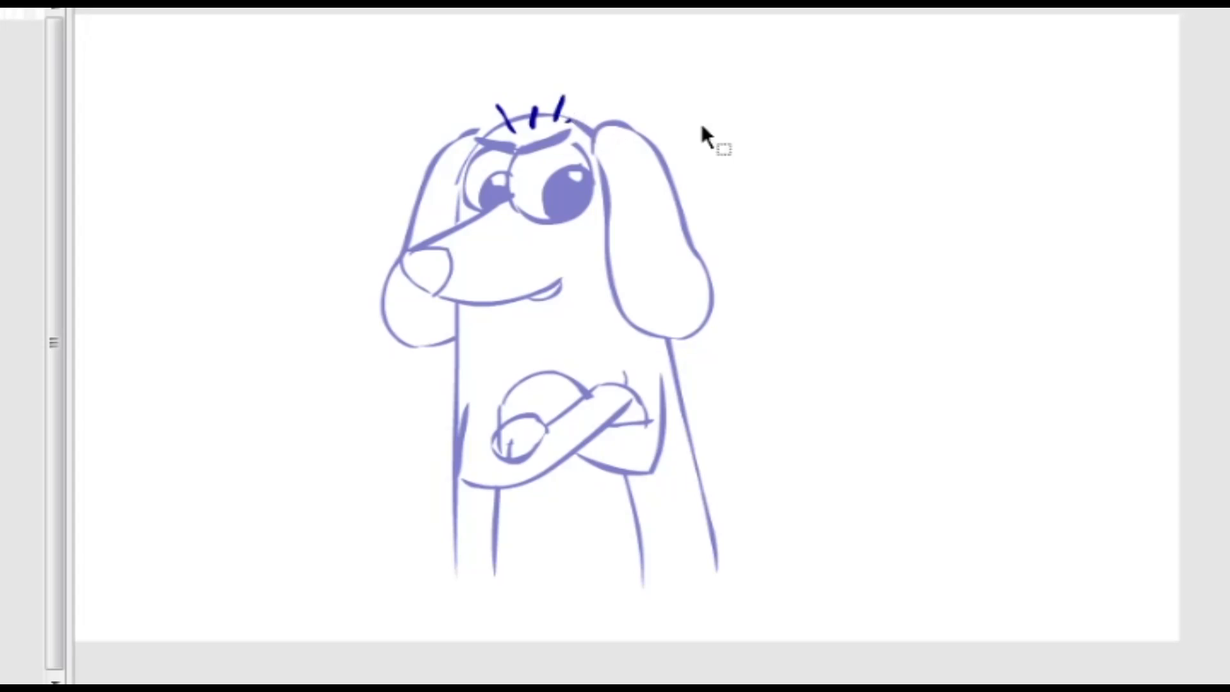
pyautogui.doubleClick(701, 125)
pyautogui.doubleClick(701, 125)
pyautogui.press('space')
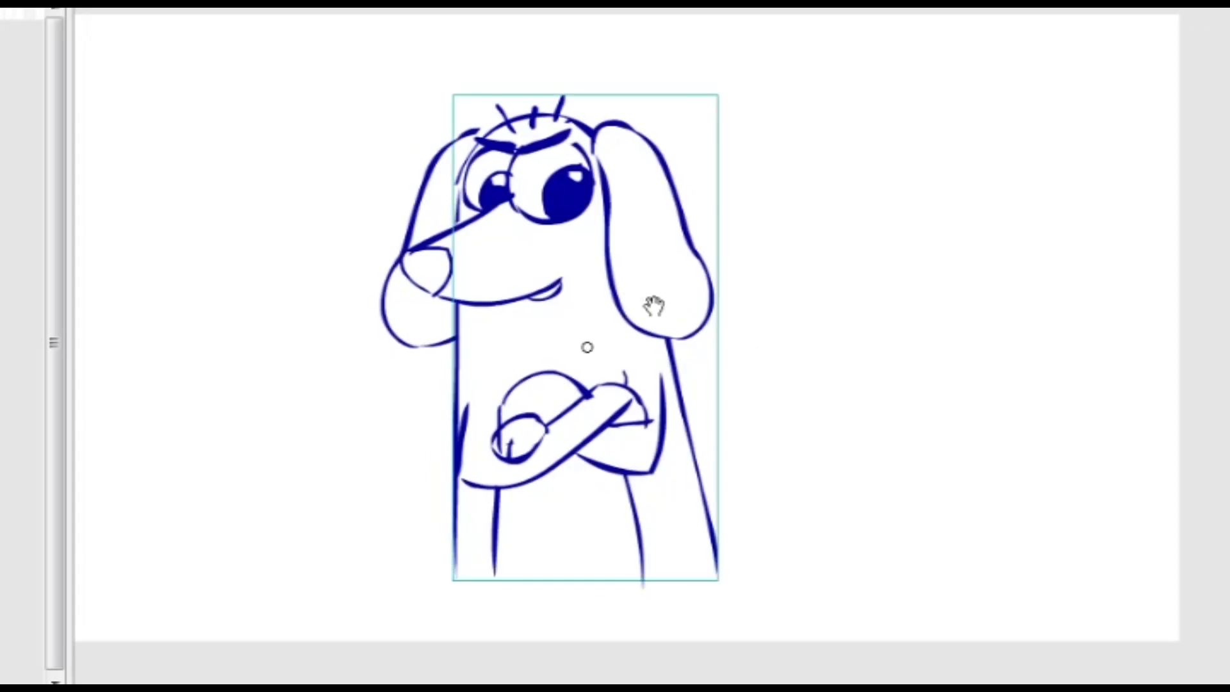
pyautogui.moveTo(650, 321); pyautogui.dragTo(619, 343)
pyautogui.press('Escape')
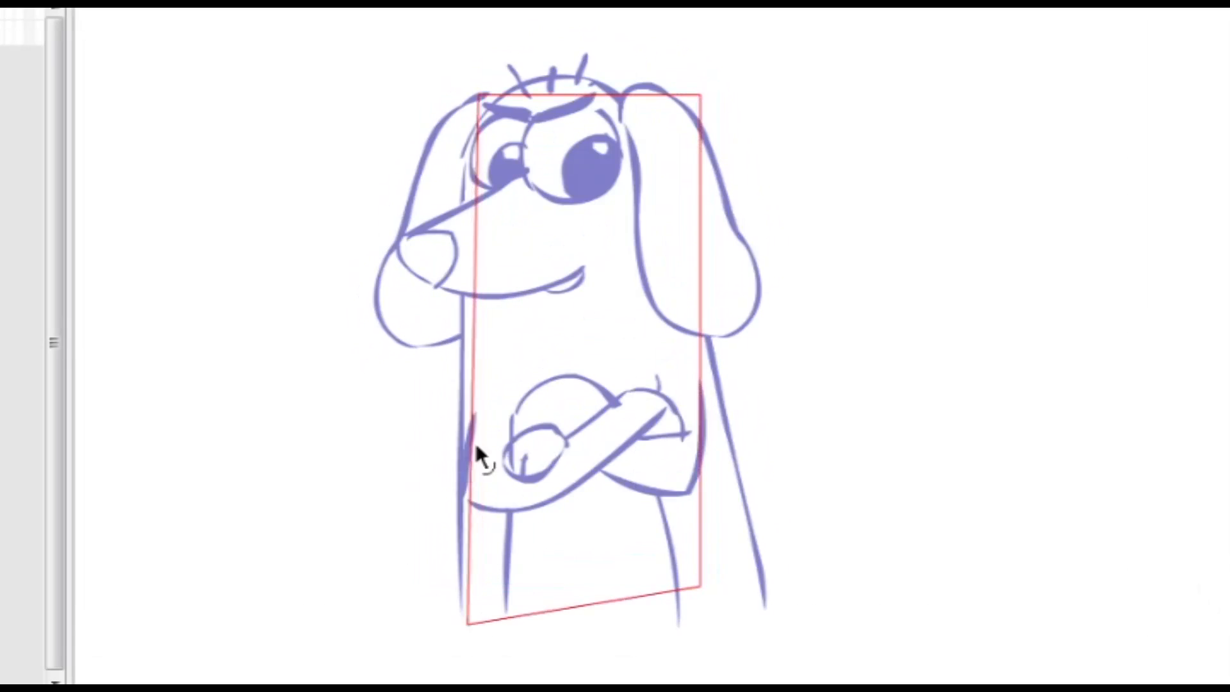
# Shape the red outline to the body sketch, moving its corners and curving its edges into tapered sides and a rounded head.
pyautogui.moveTo(475, 443); pyautogui.dragTo(462, 442)
pyautogui.moveTo(701, 586); pyautogui.dragTo(768, 608)
pyautogui.moveTo(701, 94); pyautogui.dragTo(658, 132)
pyautogui.moveTo(569, 111); pyautogui.dragTo(566, 76)
pyautogui.moveTo(478, 95); pyautogui.dragTo(475, 127)
pyautogui.moveTo(464, 270); pyautogui.dragTo(461, 275)
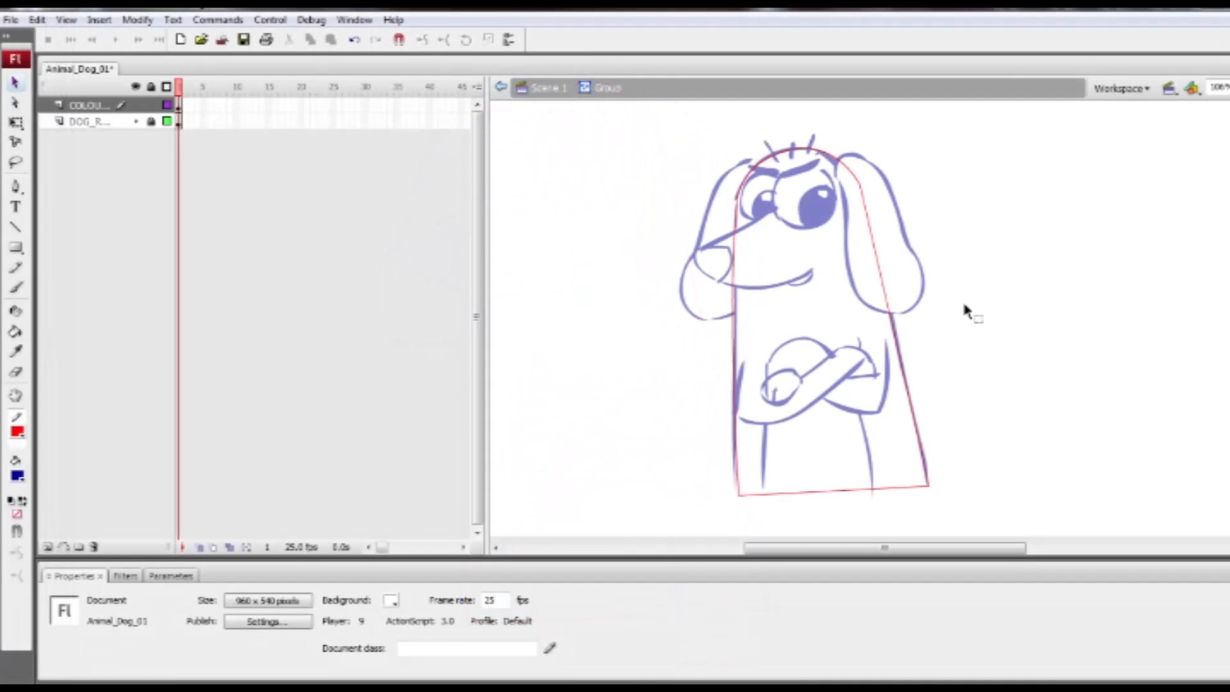
pyautogui.doubleClick(938, 326)
# Convert the red body outline to a symbol named BOdy and break apart the group inside it.
pyautogui.click(906, 334)
pyautogui.press('F8')
pyautogui.write('BOdy')
pyautogui.press('Return')
pyautogui.doubleClick(895, 342)
pyautogui.hotkey('ctrl', 'b')
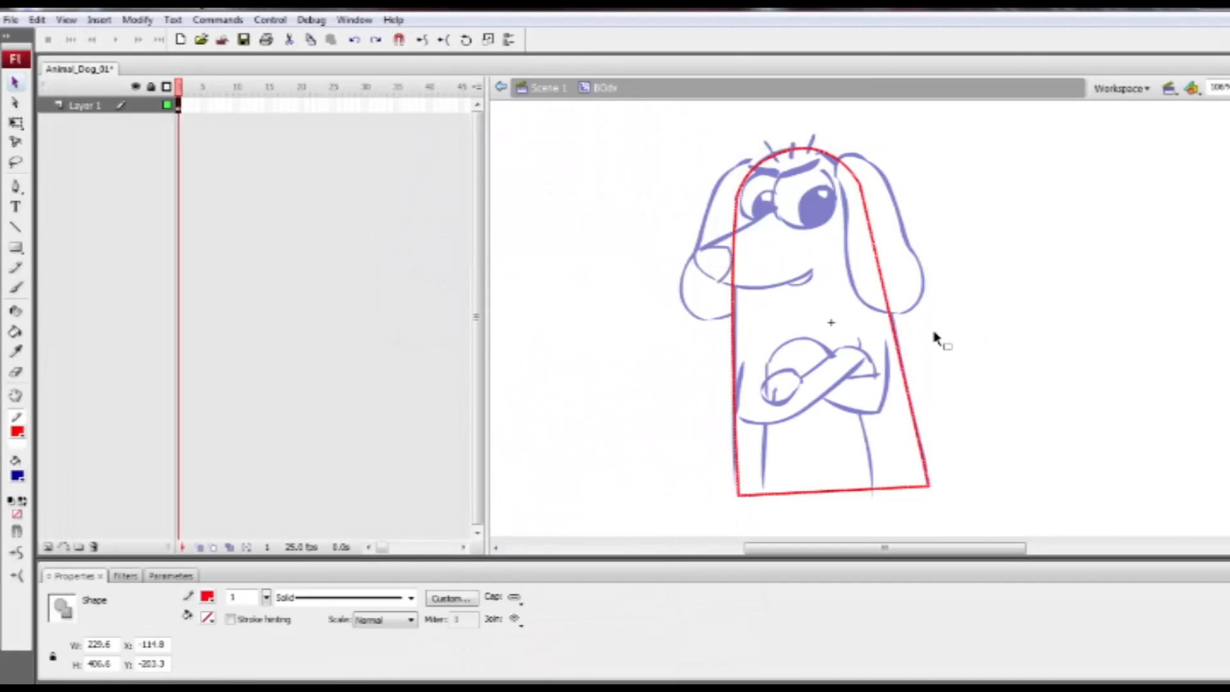
# Add a new layer above the body outline, then lock the outline's layer and rename it Body.
pyautogui.click(48, 546)
pyautogui.click(152, 121)
pyautogui.doubleClick(111, 123)
pyautogui.write('Body')
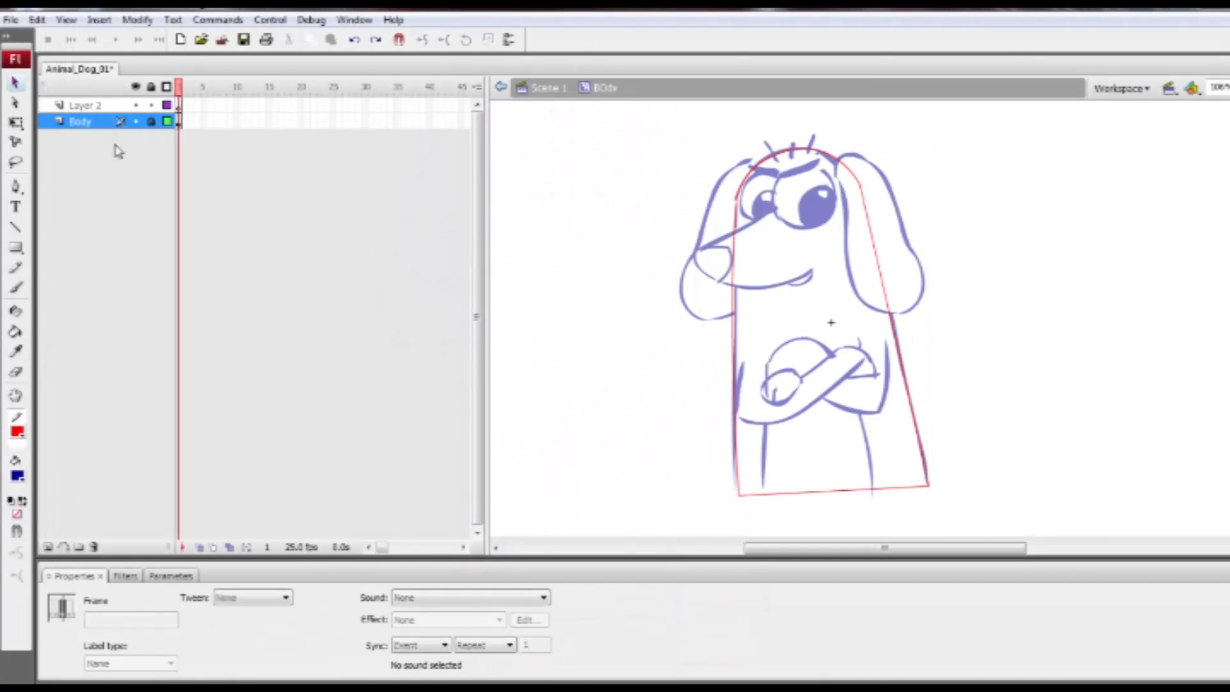
pyautogui.press('Return')
# Draw a rectangle over the belly, adjust its corners and sides to the sketch, and delete its fill.
pyautogui.click(16, 247)
pyautogui.moveTo(771, 343); pyautogui.dragTo(869, 497)
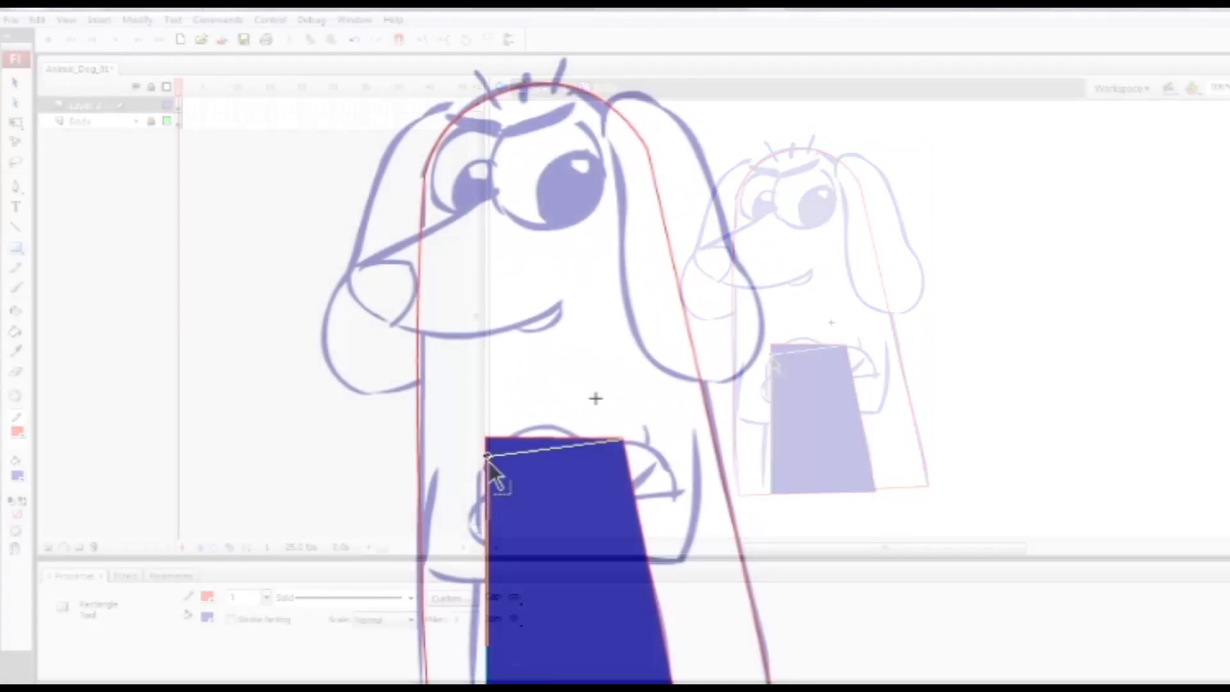
pyautogui.moveTo(487, 456); pyautogui.dragTo(488, 459)
pyautogui.moveTo(486, 526); pyautogui.dragTo(471, 542)
pyautogui.doubleClick(548, 535)
pyautogui.click(602, 627)
pyautogui.press('Delete')
# Bend the belly outline's upper edges into a rounded arch that follows the sketch.
pyautogui.moveTo(624, 440); pyautogui.dragTo(610, 445)
pyautogui.moveTo(547, 453); pyautogui.dragTo(544, 443)
pyautogui.moveTo(616, 482); pyautogui.dragTo(631, 506)
pyautogui.click(620, 497)
pyautogui.moveTo(572, 426); pyautogui.dragTo(584, 422)
# Align the belly outline's lower ends with the base line of the body outline.
pyautogui.press('v')
pyautogui.hotkey('ctrl', '=')
pyautogui.scroll(-5, 609, 621)
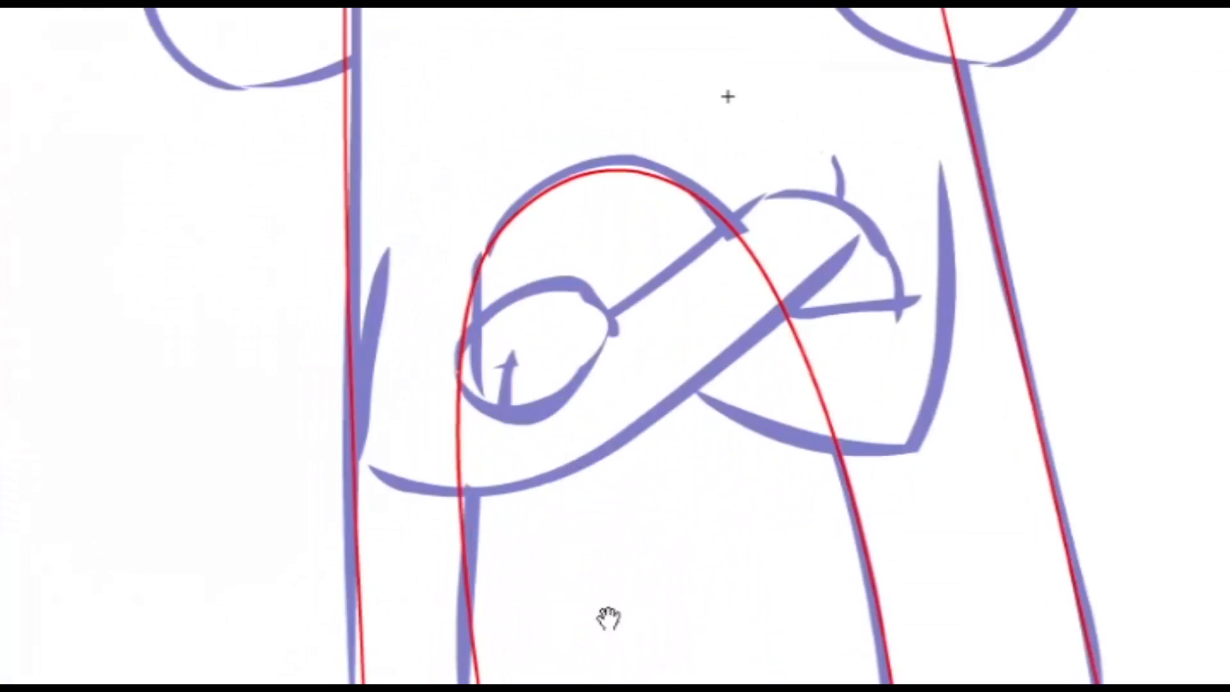
pyautogui.moveTo(894, 581); pyautogui.dragTo(895, 579)
pyautogui.moveTo(479, 609); pyautogui.dragTo(476, 601)
pyautogui.press('z')
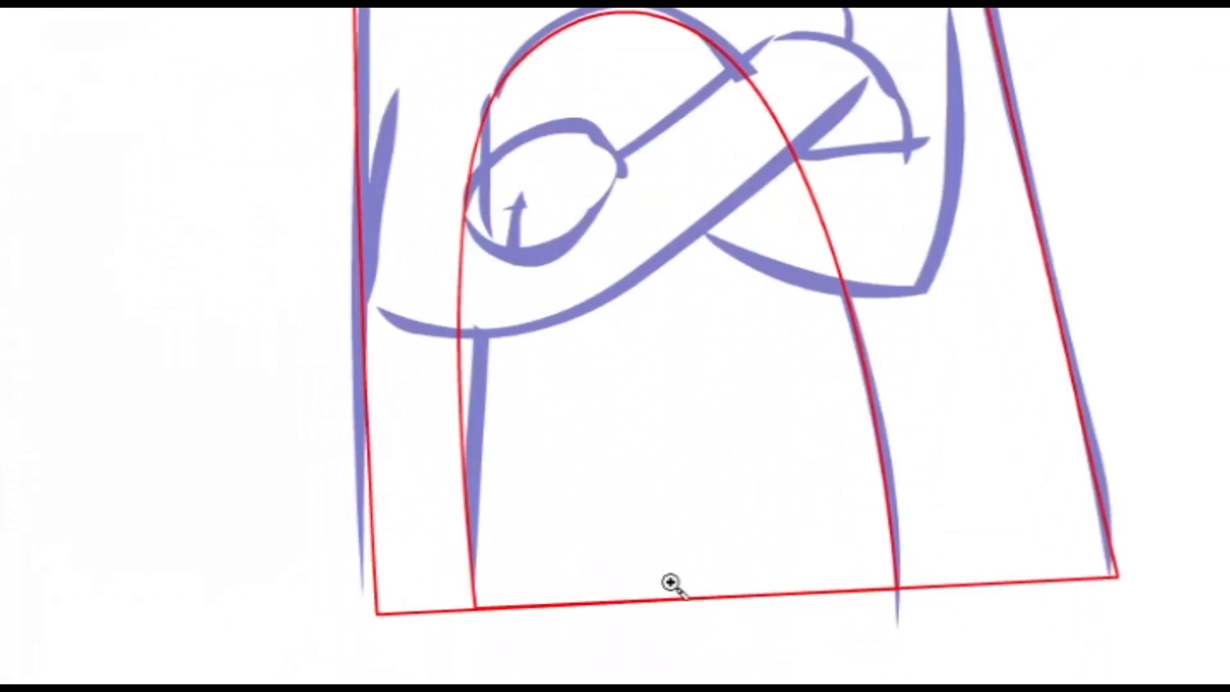
pyautogui.keyDown('alt'); pyautogui.click(671, 581); pyautogui.keyUp('alt')
pyautogui.press('space')
pyautogui.moveTo(663, 291); pyautogui.dragTo(645, 315)
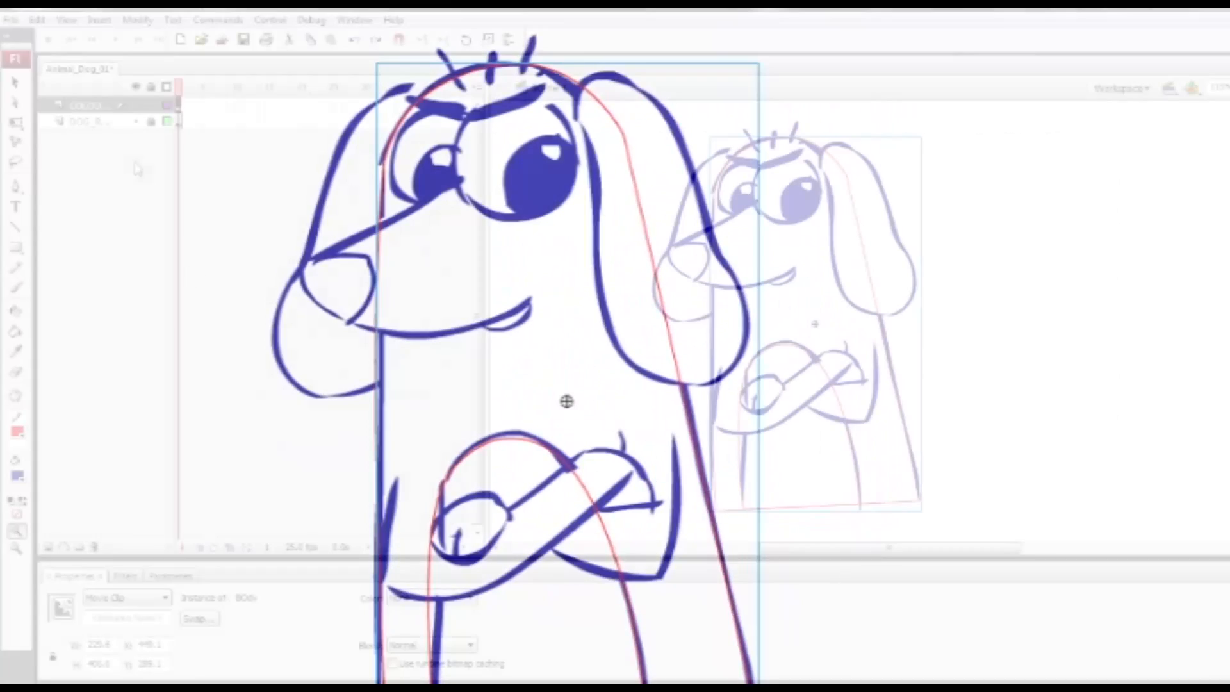
# Convert the body artwork on the main stage to a graphic symbol named DOG_RIG.
pyautogui.click(47, 547)
pyautogui.hotkey('ctrl', 'z')
pyautogui.press('F8')
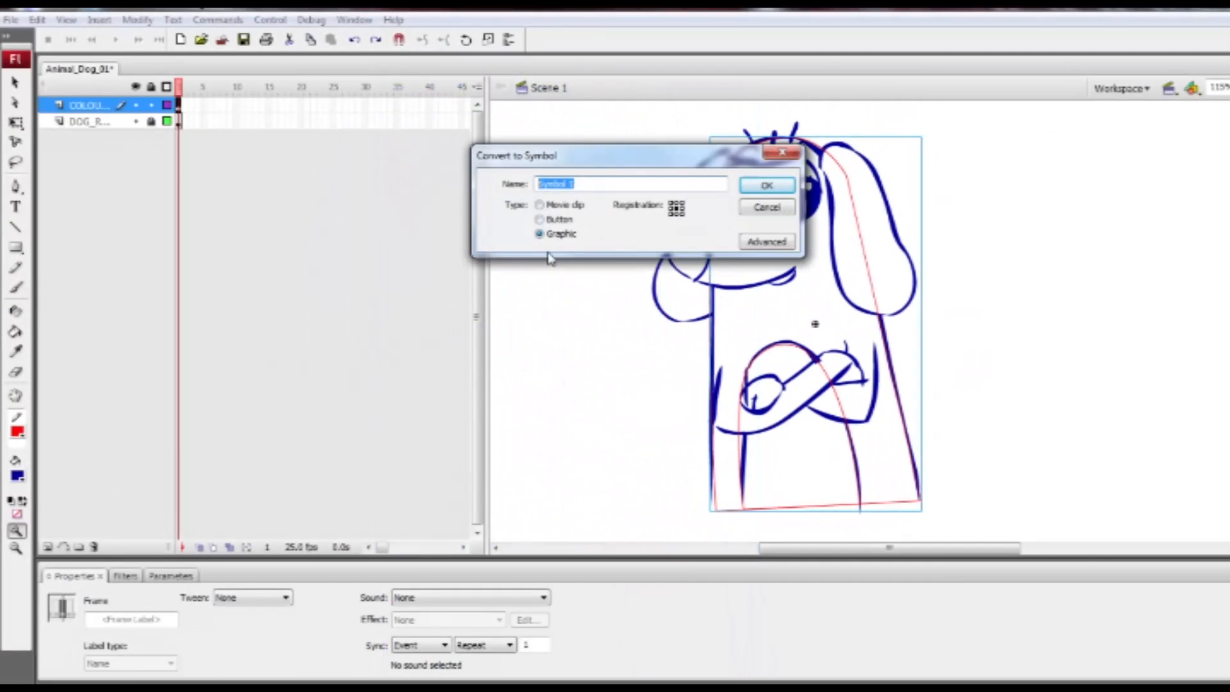
pyautogui.click(769, 186)
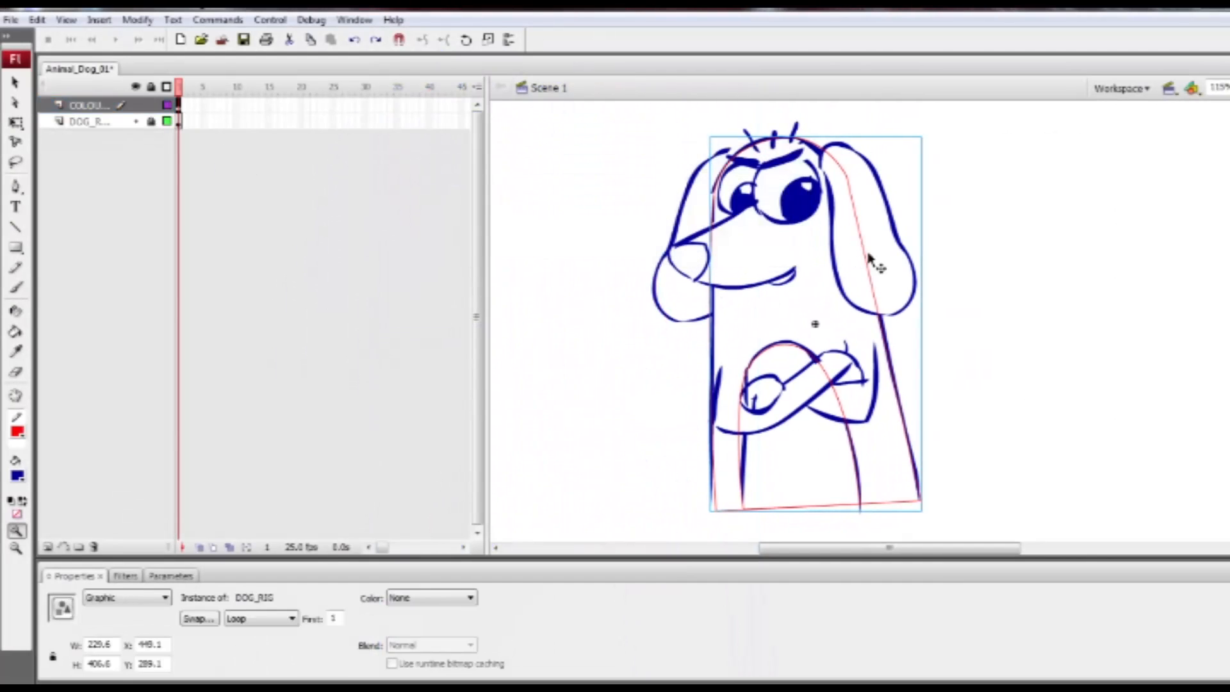
# Break apart the body artwork inside DOG_RIG and convert it to a graphic symbol named Body_01.
pyautogui.doubleClick(873, 261)
pyautogui.hotkey('ctrl', 'b')
pyautogui.press('F8')
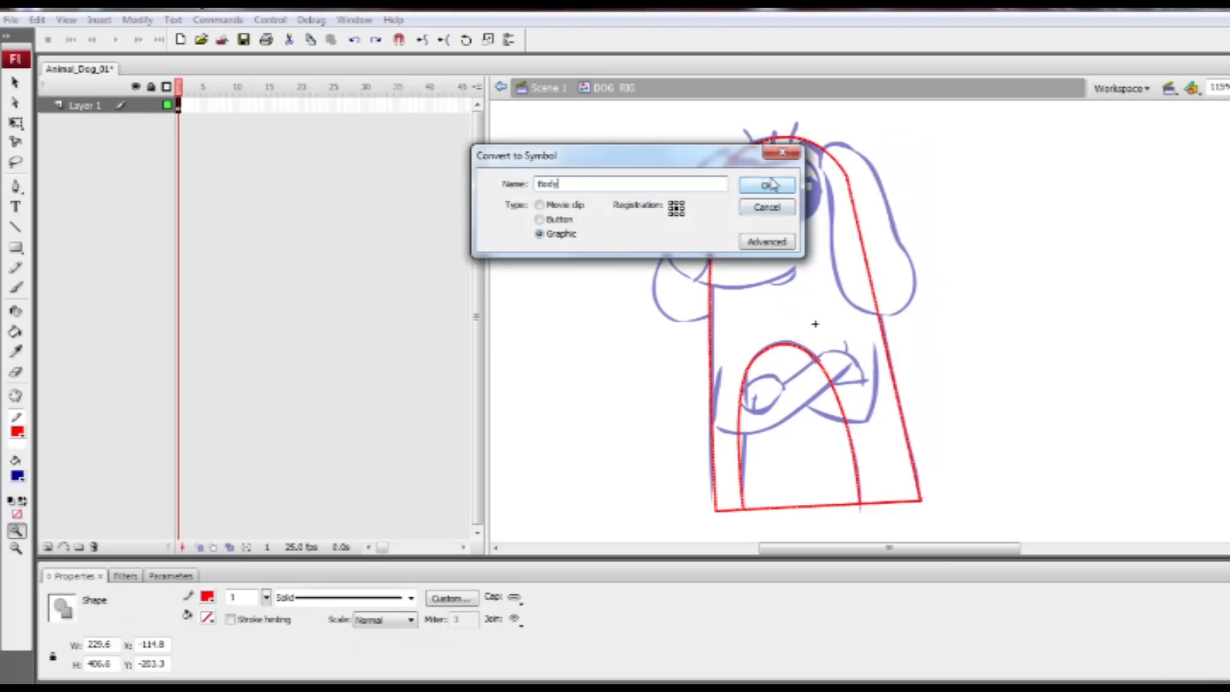
pyautogui.press('Return')
# Move the belly outline inside Body_01 onto a new layer, keeping it in the same place.
pyautogui.doubleClick(836, 436)
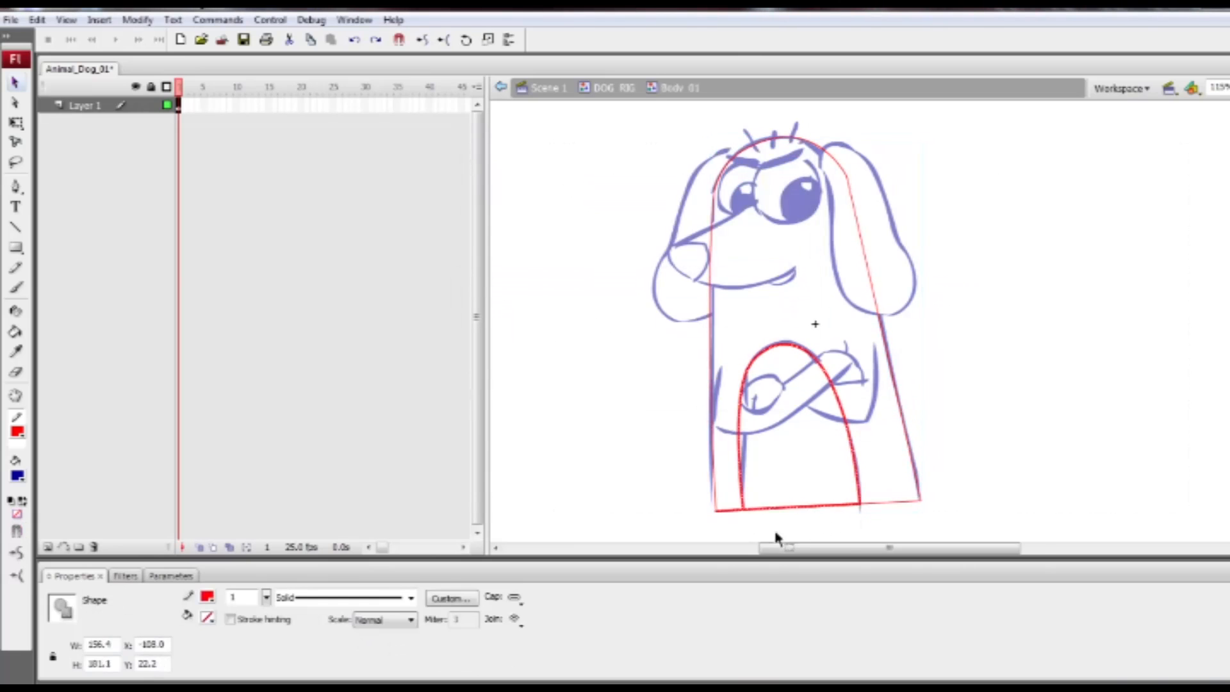
pyautogui.hotkey('ctrl', 'x')
pyautogui.click(48, 547)
pyautogui.hotkey('ctrl', 'shift', 'v')
# Extend both layers of the Body_01 symbol to frame 25.
pyautogui.moveTo(262, 105); pyautogui.dragTo(332, 126)
pyautogui.press('F5')
pyautogui.click(182, 134)
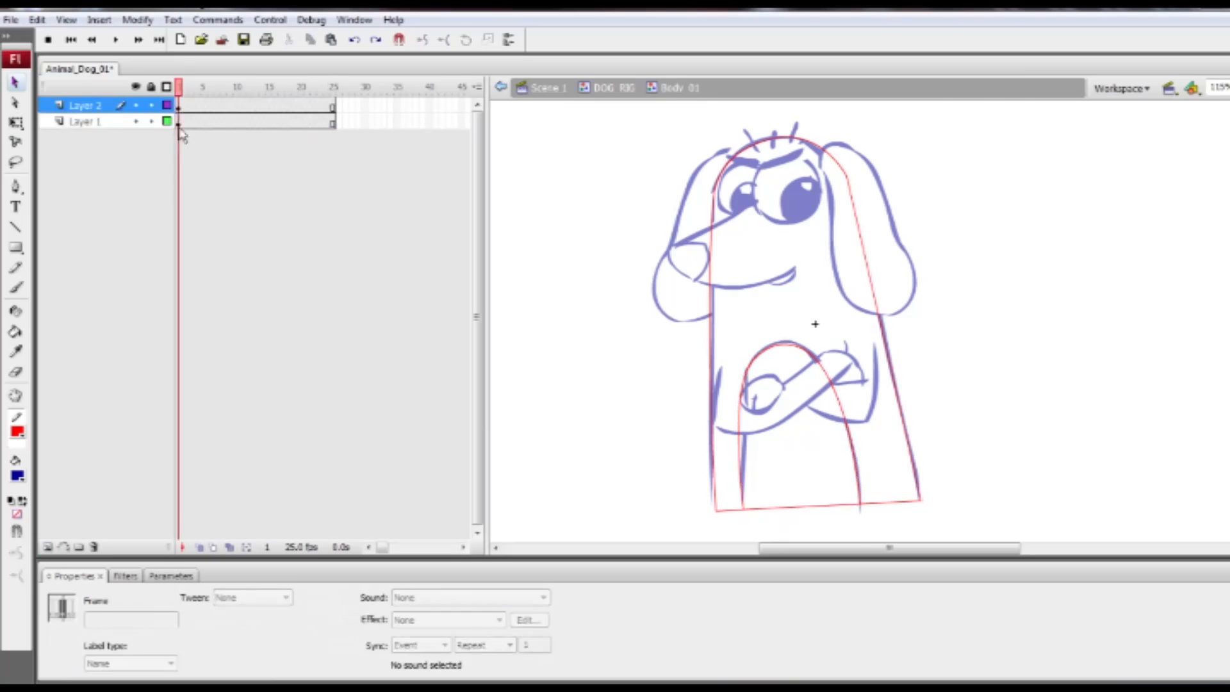
# Lock Layer 1 and delete the leftover base-line segment beside the belly outline on Layer 2, hiding Layer 1 during the cleanup.
pyautogui.click(178, 122)
pyautogui.moveTo(670, 343); pyautogui.dragTo(945, 522)
pyautogui.click(151, 122)
pyautogui.click(85, 106)
pyautogui.moveTo(931, 393); pyautogui.dragTo(844, 353)
pyautogui.click(136, 122)
pyautogui.moveTo(676, 470)
pyautogui.mouseDown()
pyautogui.moveTo(703, 470)
pyautogui.moveTo(660, 471)
pyautogui.mouseUp()
pyautogui.press('v')
pyautogui.click(668, 471)
pyautogui.press('Delete')
pyautogui.click(136, 121)
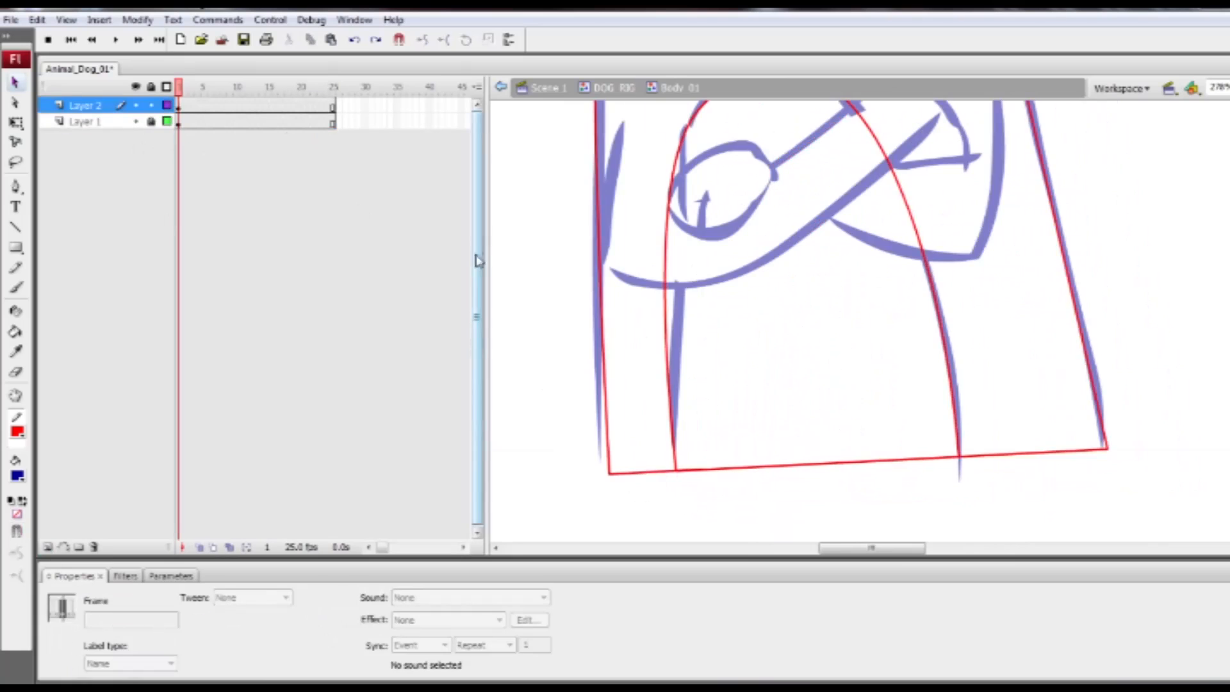
# Save the document and return from the Body_01 symbol to DOG_RIG.
pyautogui.hotkey('ctrl', '-')
pyautogui.hotkey('ctrl', '-')
pyautogui.moveTo(563, 271); pyautogui.dragTo(544, 285)
pyautogui.hotkey('ctrl', 's')
pyautogui.doubleClick(863, 322)
# Distribute the Body_01 instance to its own layer in DOG_RIG and replace the emptied layer with a new one.
pyautogui.hotkey('ctrl', 'shift', 'd')
pyautogui.click(114, 107)
pyautogui.click(94, 547)
pyautogui.click(48, 547)
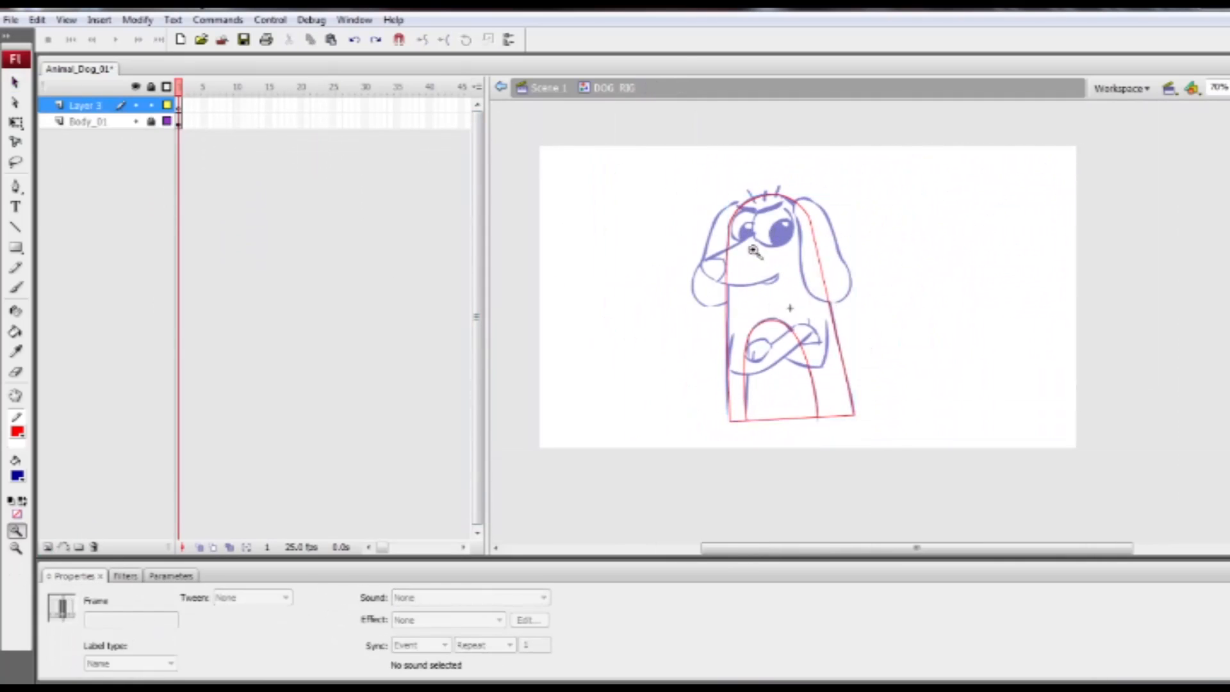
# Draw a red-outlined rectangle over the dog's snout and convert it to a symbol named HEAD.
pyautogui.click(763, 244)
pyautogui.press('r')
pyautogui.moveTo(754, 258); pyautogui.dragTo(860, 310)
pyautogui.hotkey('ctrl', 'a')
pyautogui.press('F8')
pyautogui.write('HEAD')
pyautogui.click(770, 187)
# Inside HEAD, remove the rectangle's fill and reshape its corners and lower edge to follow the sketched snout.
pyautogui.doubleClick(844, 291)
pyautogui.keyDown('ctrl'); pyautogui.click(847, 296); pyautogui.keyUp('ctrl')
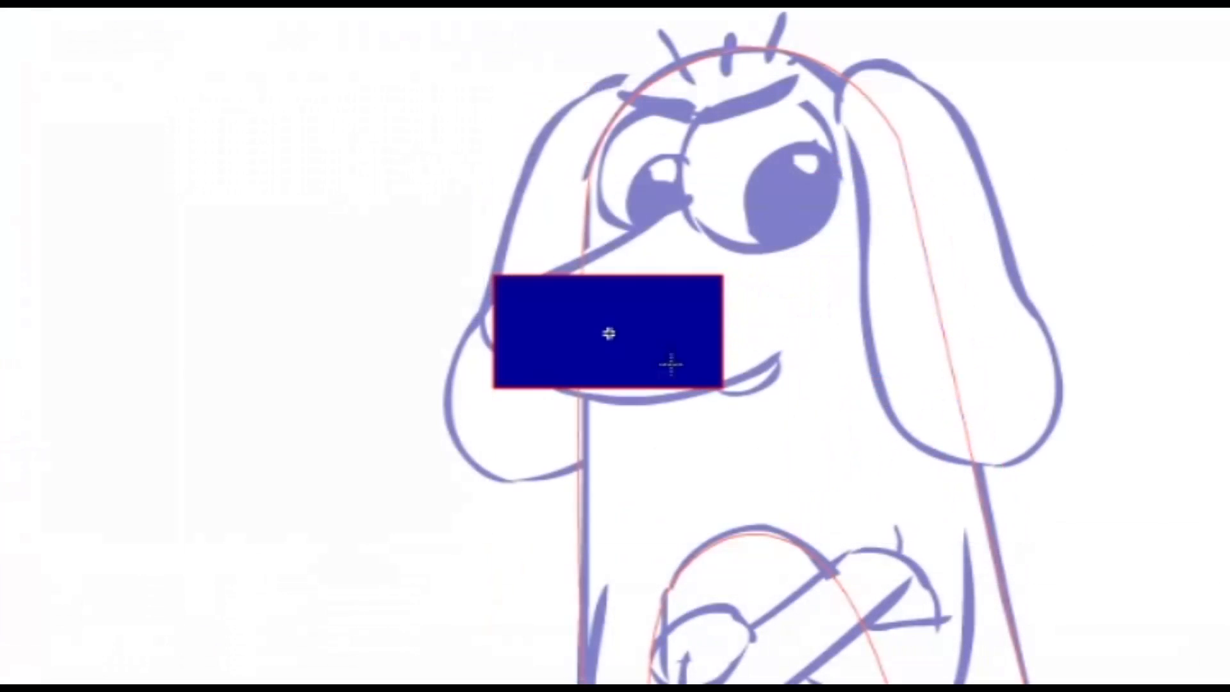
pyautogui.press('Delete')
pyautogui.moveTo(722, 277); pyautogui.dragTo(696, 211)
pyautogui.moveTo(496, 276); pyautogui.dragTo(484, 312)
pyautogui.moveTo(496, 386); pyautogui.dragTo(543, 387)
pyautogui.moveTo(723, 387); pyautogui.dragTo(776, 355)
pyautogui.moveTo(673, 370); pyautogui.dragTo(673, 402)
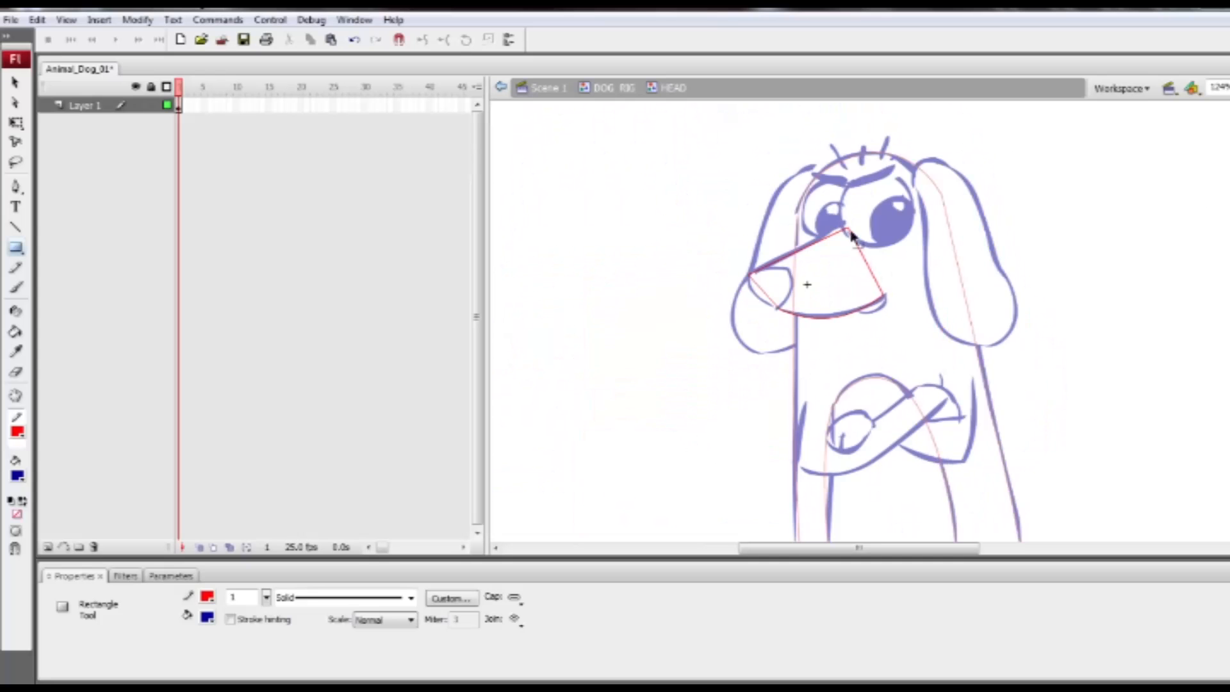
pyautogui.moveTo(842, 232); pyautogui.dragTo(837, 229)
pyautogui.press('z')
pyautogui.moveTo(711, 198); pyautogui.dragTo(987, 406)
pyautogui.moveTo(712, 335); pyautogui.dragTo(759, 331)
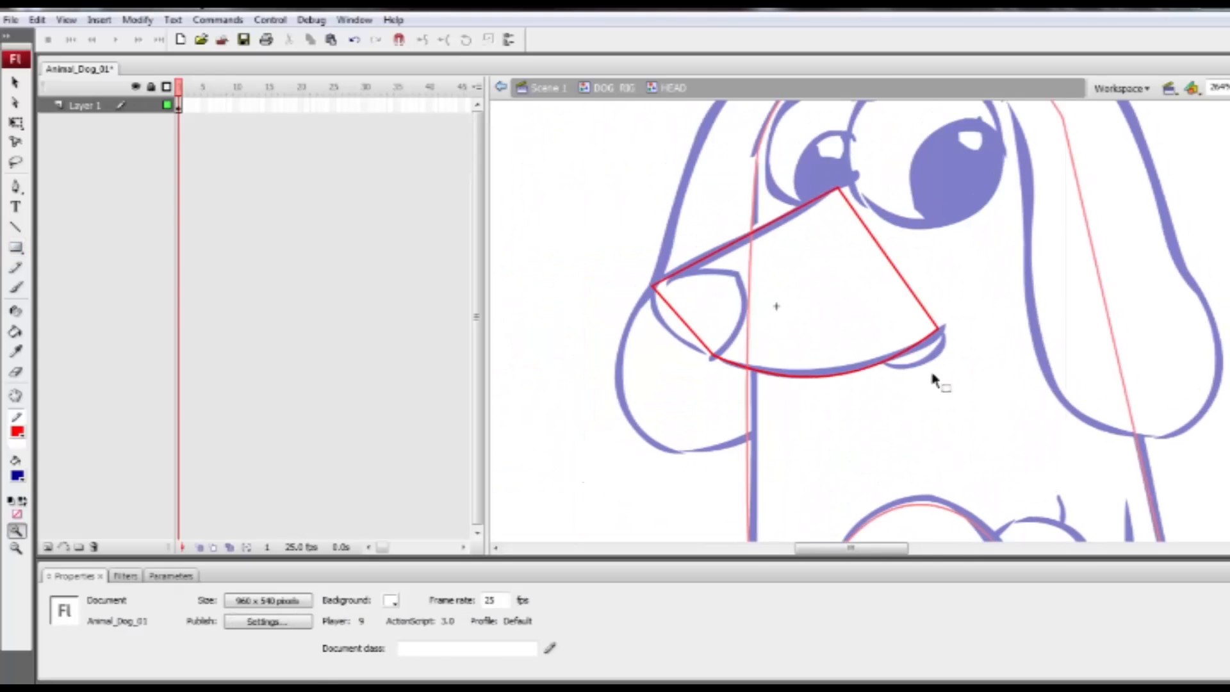
# Convert the snout outline to a graphic symbol named nose and distribute it to its own layer.
pyautogui.hotkey('ctrl', 'a')
pyautogui.press('F8')
pyautogui.write('nose')
pyautogui.press('Return')
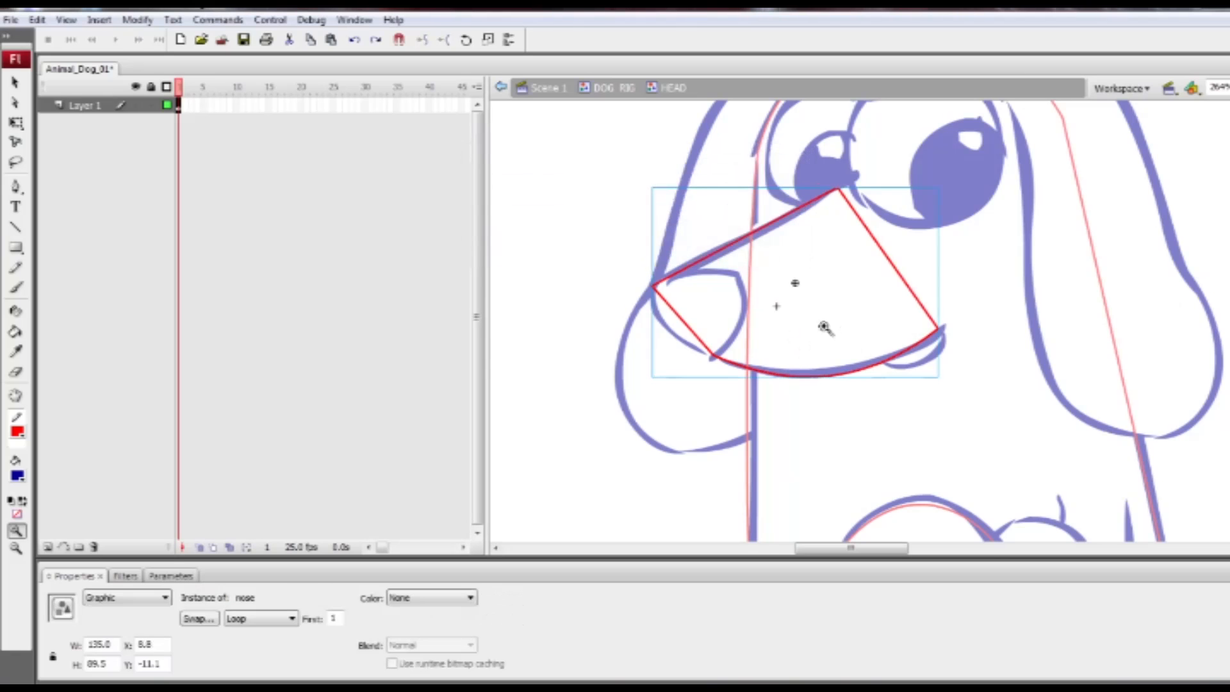
pyautogui.hotkey('ctrl', 'shift', 'd')
# Inside the nose symbol, lock the snout layer and draw a rectangle over the nose tip on a new layer.
pyautogui.doubleClick(712, 355)
pyautogui.click(151, 105)
pyautogui.click(48, 547)
pyautogui.press('r')
pyautogui.moveTo(655, 280); pyautogui.dragTo(740, 348)
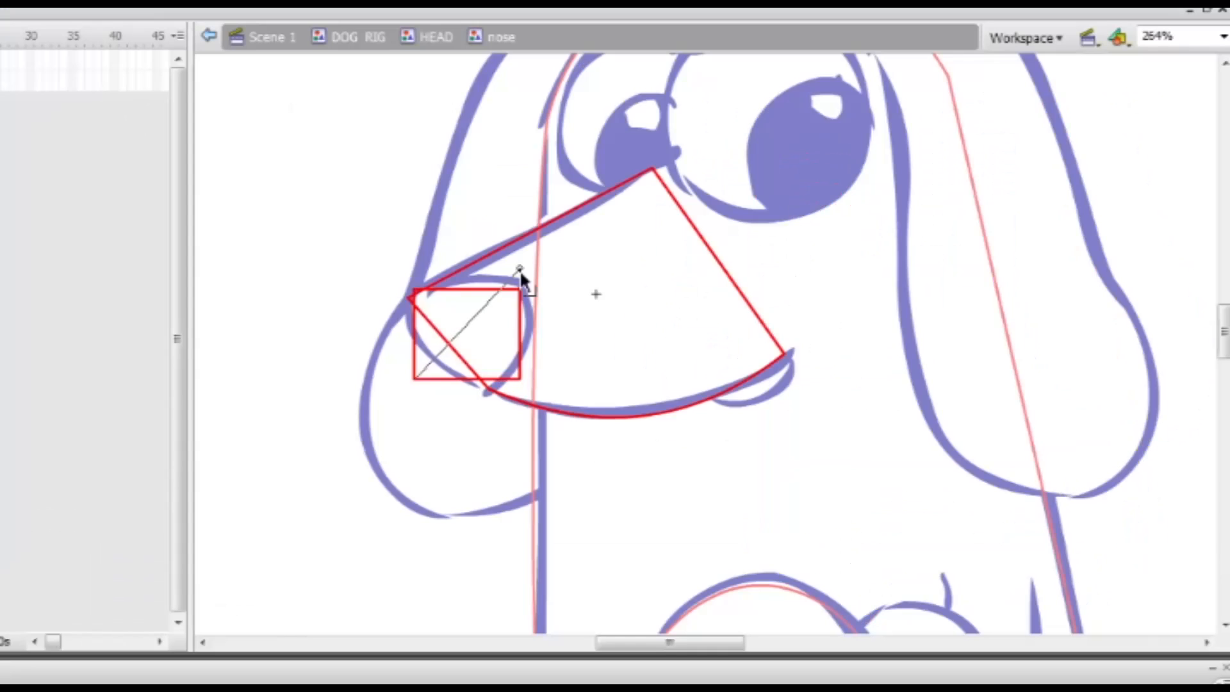
# Reshape the small rectangle into the rounded triangular nose tip, aligning its corners with the snout outline.
pyautogui.moveTo(521, 270); pyautogui.dragTo(523, 285)
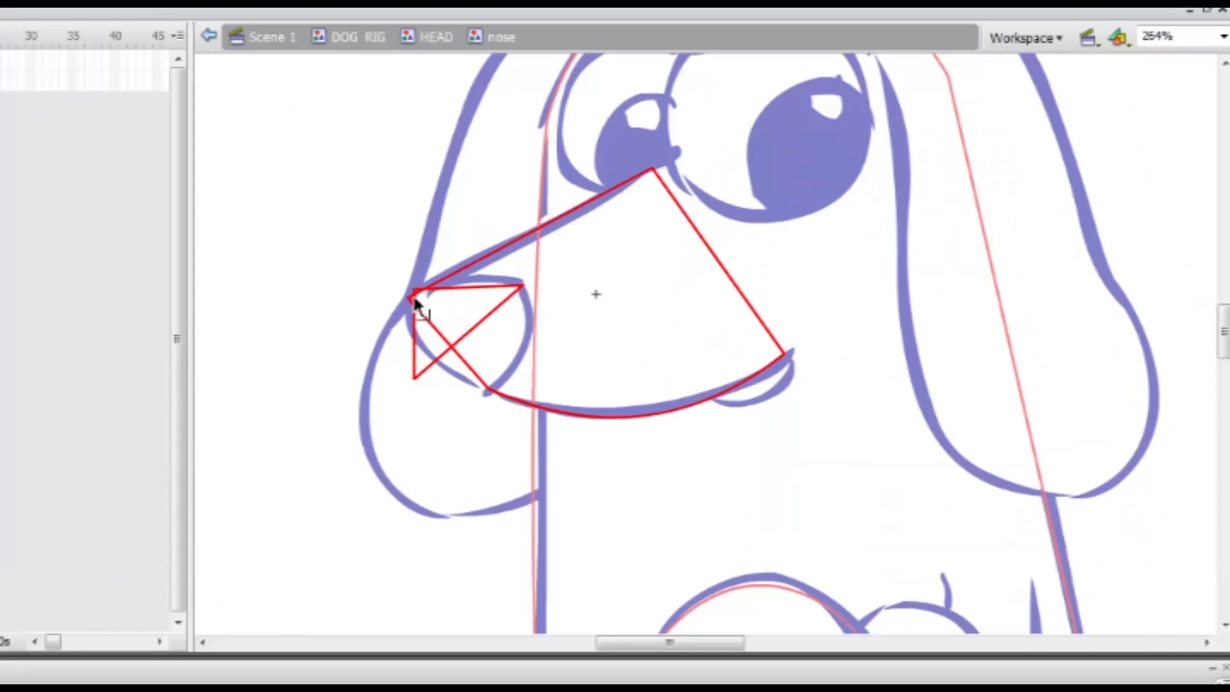
pyautogui.moveTo(414, 379); pyautogui.dragTo(492, 393)
pyautogui.moveTo(450, 345); pyautogui.dragTo(439, 361)
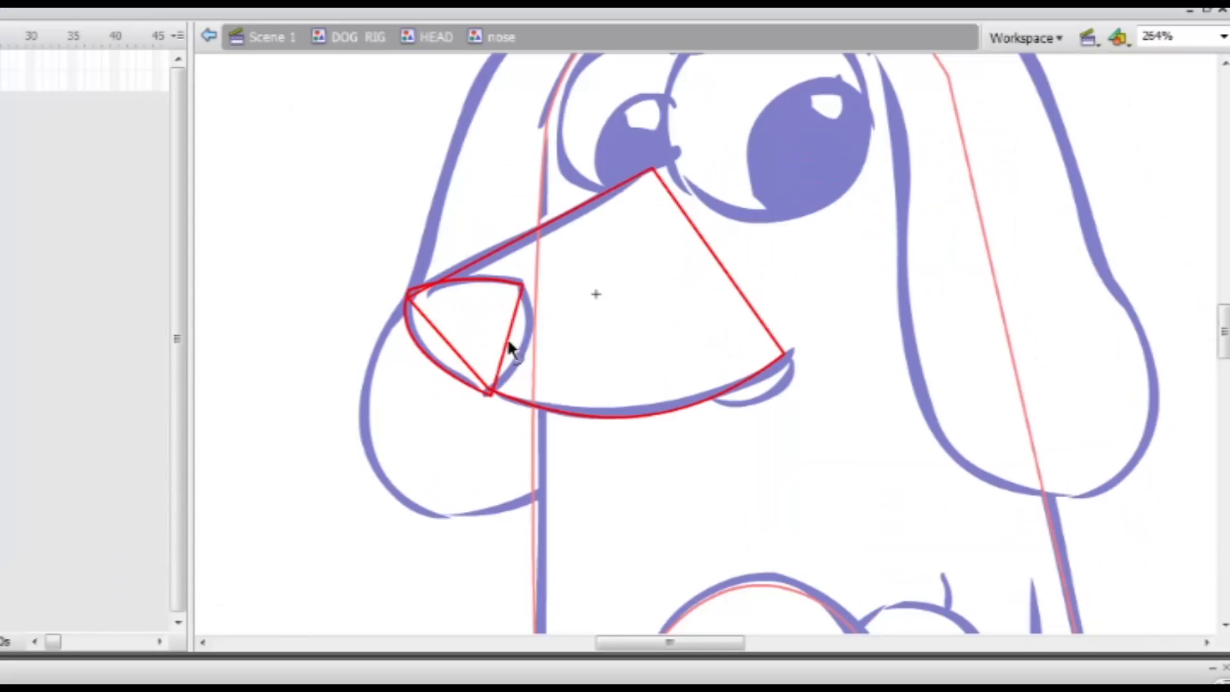
pyautogui.moveTo(522, 279); pyautogui.dragTo(521, 278)
pyautogui.moveTo(409, 290); pyautogui.dragTo(406, 295)
pyautogui.moveTo(486, 393); pyautogui.dragTo(490, 388)
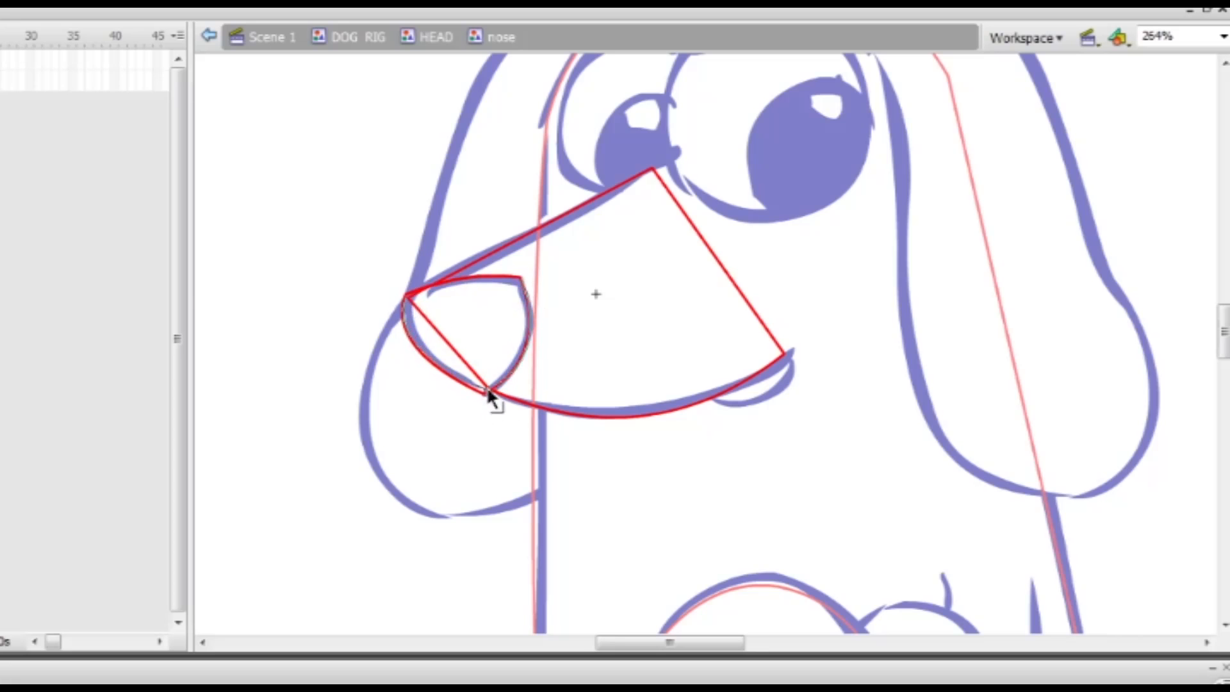
pyautogui.keyDown('ctrl'); pyautogui.moveTo(415, 249); pyautogui.dragTo(508, 361); pyautogui.keyUp('ctrl')
pyautogui.moveTo(420, 311); pyautogui.dragTo(410, 298)
# Return to HEAD and draw a small unfilled crescent mouth outline about 33.5 by 12 px just below the snout's rear corner.
pyautogui.hotkey('ctrl', '-')
pyautogui.hotkey('ctrl', '-')
pyautogui.moveTo(729, 371)
pyautogui.mouseDown()
pyautogui.moveTo(638, 382)
pyautogui.moveTo(648, 411)
pyautogui.mouseUp()
pyautogui.moveTo(904, 450); pyautogui.dragTo(914, 447)
pyautogui.hotkey('ctrl', '-')
pyautogui.doubleClick(696, 461)
pyautogui.click(666, 376)
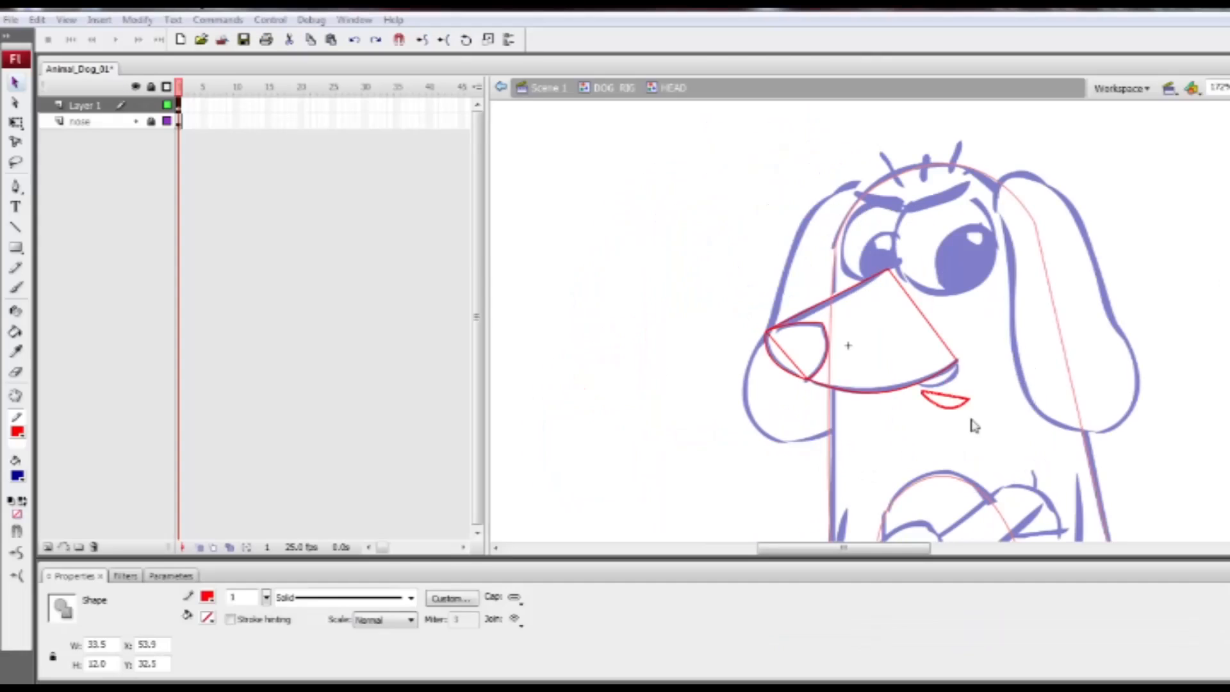
# Convert the crescent to a graphic symbol named mouth, and rotate and move it onto the sketched mouth corner.
pyautogui.press('F8')
pyautogui.press('Return')
pyautogui.press('q')
pyautogui.moveTo(977, 411); pyautogui.dragTo(959, 384)
pyautogui.press('v')
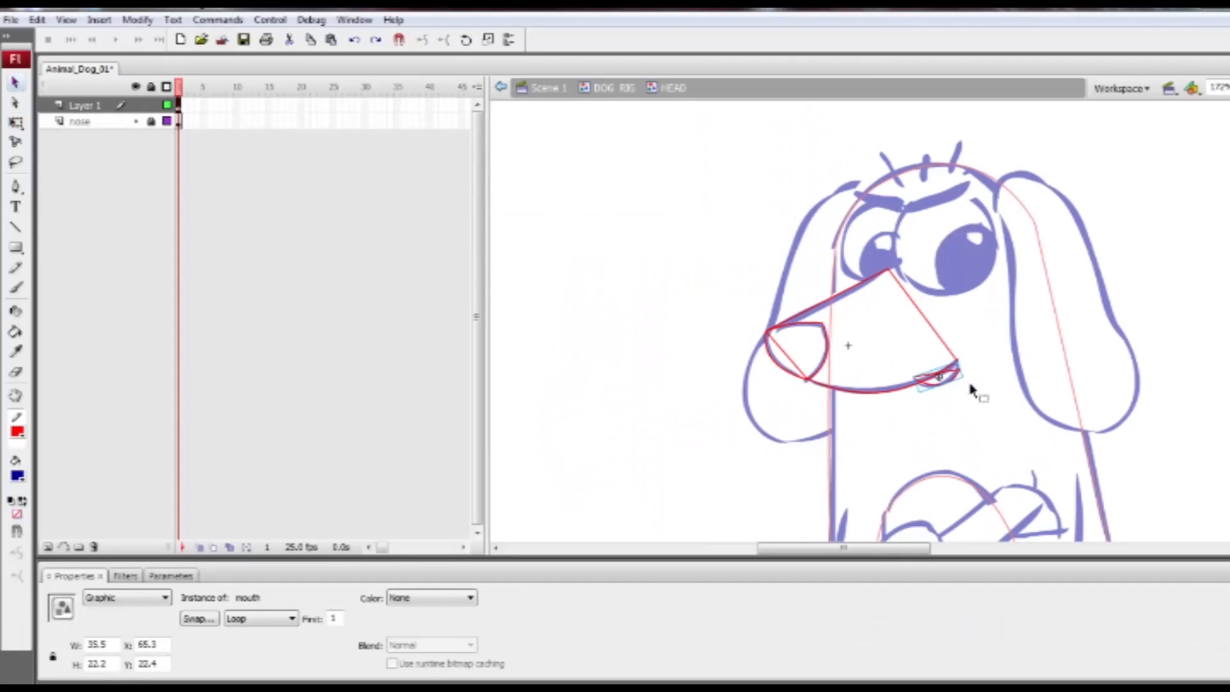
# Inside the mouth symbol, adjust the crescent outline to match the sketched mouth, and return to HEAD.
pyautogui.doubleClick(960, 375)
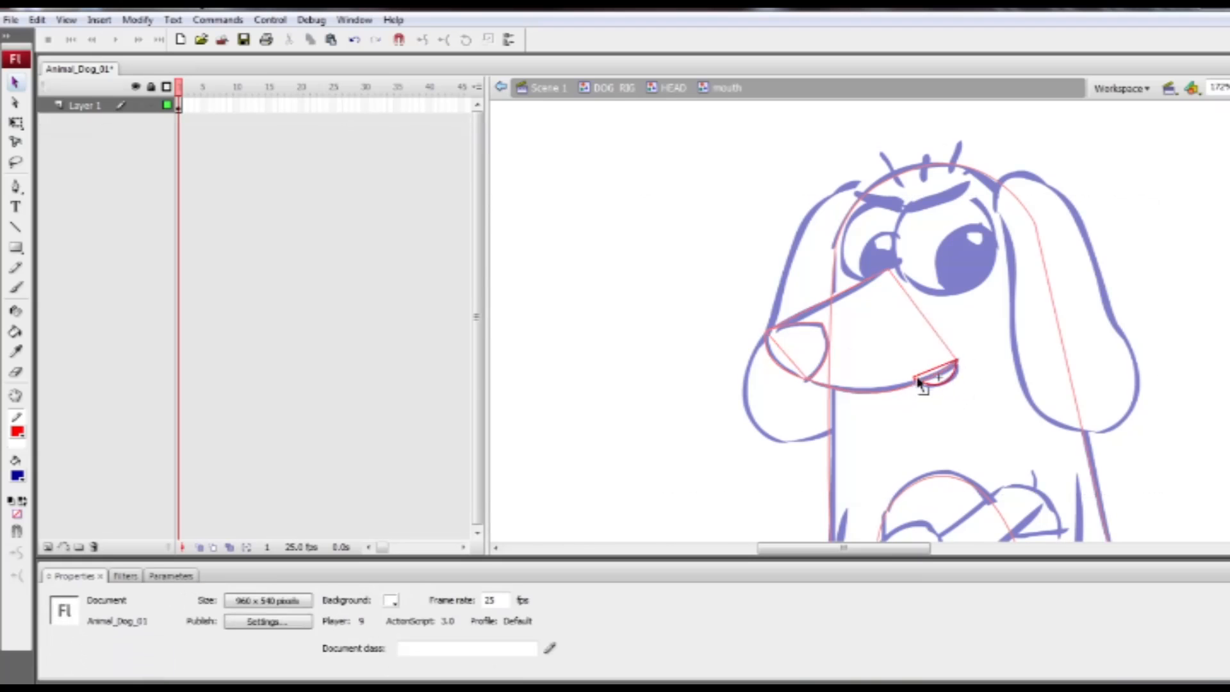
pyautogui.hotkey('ctrl', 'z')
pyautogui.click(917, 393)
pyautogui.doubleClick(925, 408)
pyautogui.moveTo(899, 413); pyautogui.dragTo(826, 453)
# Distribute the mouth to its own layer, lock that layer, and make Layer 1 active.
pyautogui.hotkey('ctrl', 'shift', 'd')
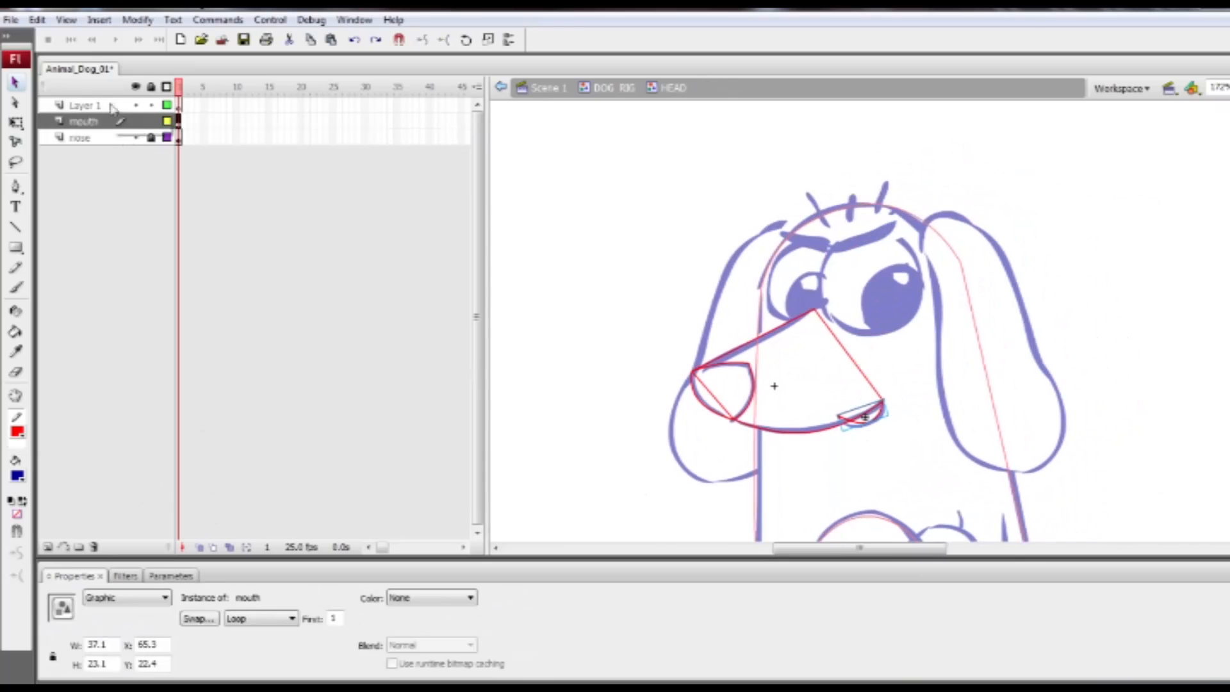
pyautogui.click(151, 122)
pyautogui.click(93, 106)
# Draw a red rectangle over the ear behind the larger eye and delete its fill.
pyautogui.press('n')
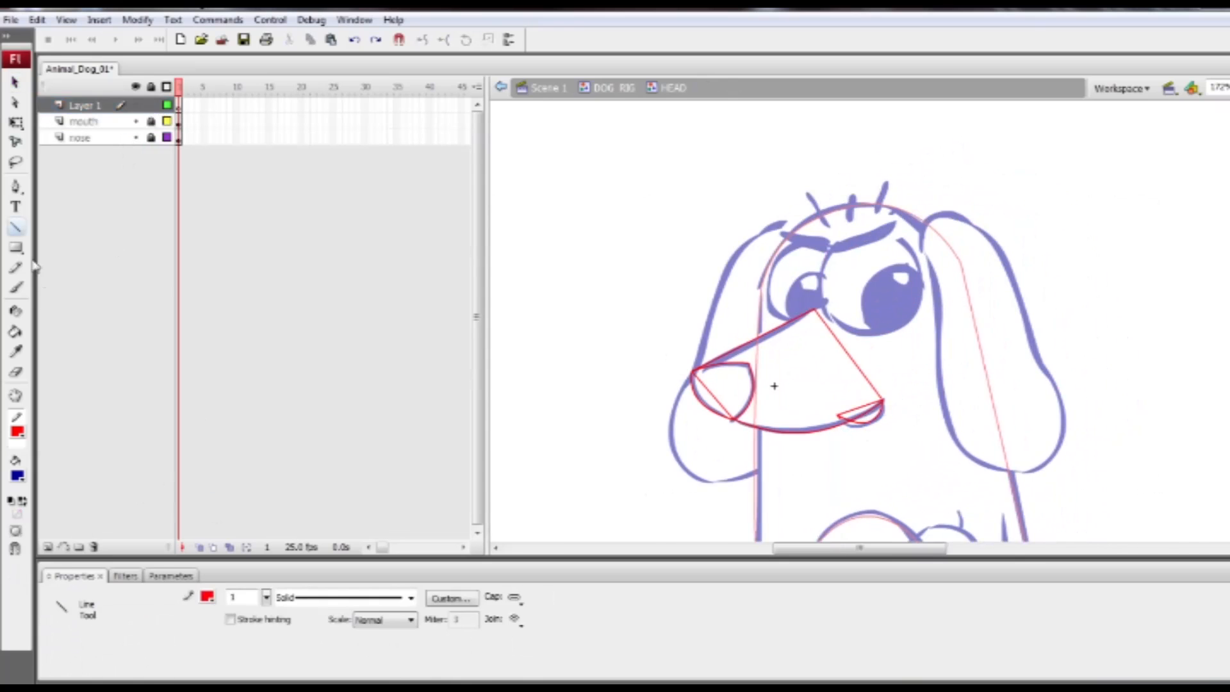
pyautogui.press('r')
pyautogui.moveTo(934, 235); pyautogui.dragTo(1041, 453)
pyautogui.keyDown('ctrl'); pyautogui.click(1004, 386); pyautogui.keyUp('ctrl')
pyautogui.press('Delete')
# Pull the rectangle's corners and edges into the long, rounded contour of the sketched ear.
pyautogui.moveTo(934, 235); pyautogui.dragTo(922, 238)
pyautogui.moveTo(925, 278); pyautogui.dragTo(932, 275)
pyautogui.moveTo(948, 237); pyautogui.dragTo(939, 221)
pyautogui.moveTo(780, 96); pyautogui.dragTo(789, 93)
pyautogui.moveTo(976, 123); pyautogui.dragTo(871, 117)
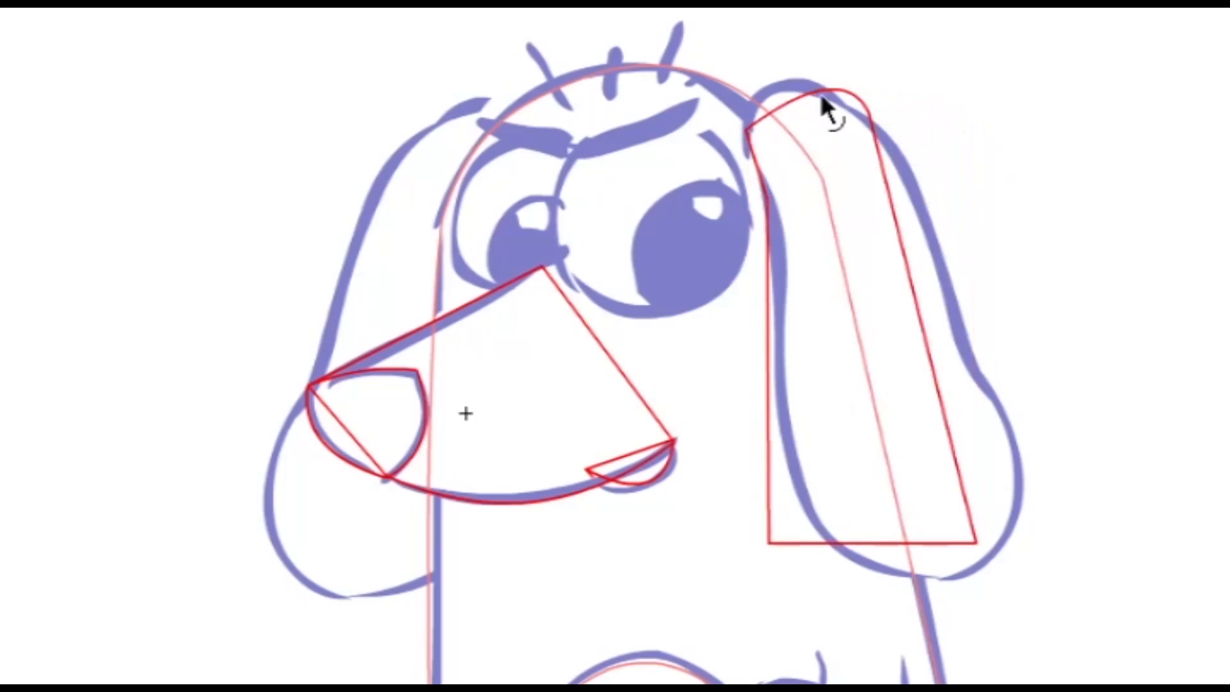
pyautogui.moveTo(942, 404); pyautogui.dragTo(958, 389)
pyautogui.moveTo(769, 423); pyautogui.dragTo(780, 420)
pyautogui.moveTo(976, 543); pyautogui.dragTo(969, 577)
pyautogui.moveTo(964, 477); pyautogui.dragTo(1011, 473)
pyautogui.moveTo(958, 390); pyautogui.dragTo(979, 389)
pyautogui.moveTo(865, 118); pyautogui.dragTo(881, 140)
pyautogui.moveTo(769, 542); pyautogui.dragTo(797, 444)
pyautogui.moveTo(879, 508); pyautogui.dragTo(845, 548)
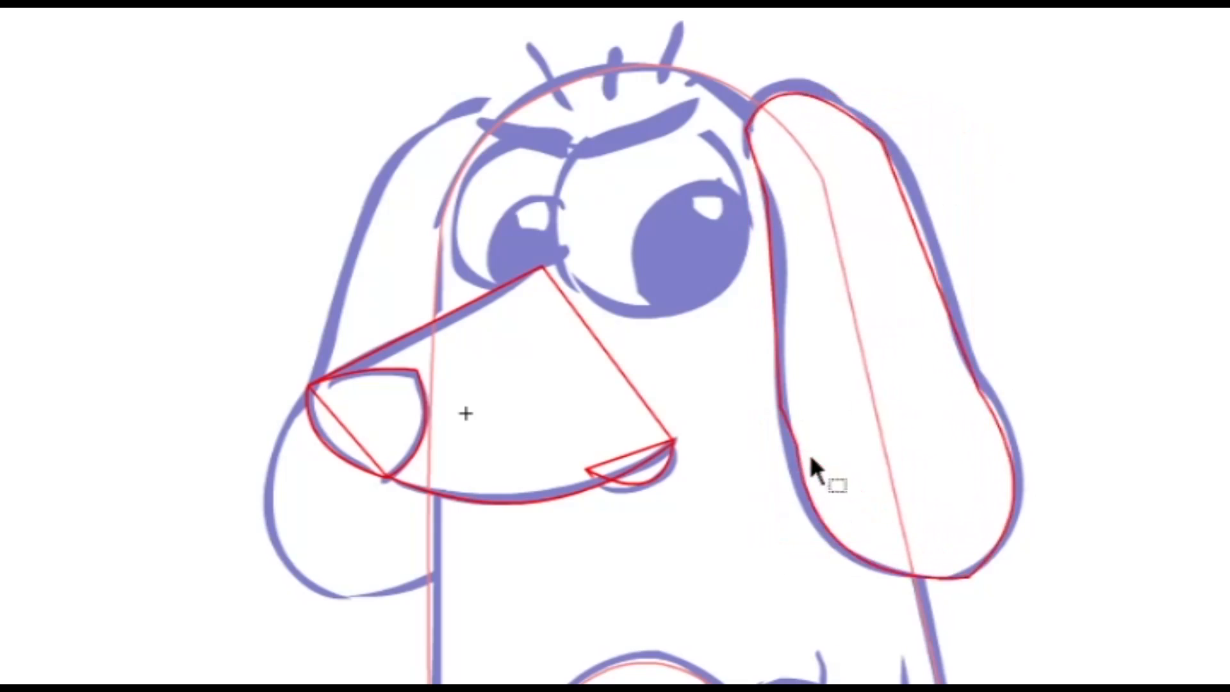
# Smooth the kinked lower inner edge of the ear outline and fit its outer edge to the sketch.
pyautogui.press('a')
pyautogui.click(807, 467)
pyautogui.moveTo(741, 391); pyautogui.dragTo(834, 523)
pyautogui.press('Delete')
pyautogui.hotkey('ctrl', 'z')
pyautogui.hotkey('ctrl', 'z')
pyautogui.hotkey('ctrl', 'z')
pyautogui.hotkey('ctrl', 'z')
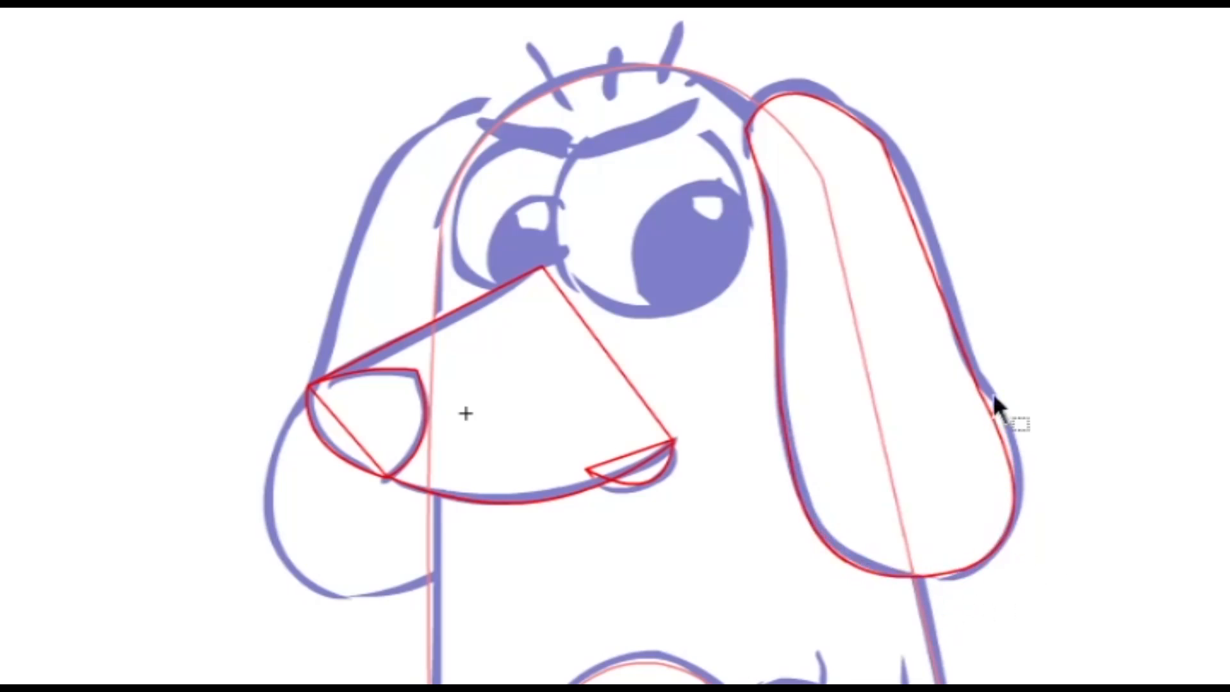
pyautogui.moveTo(909, 200); pyautogui.dragTo(917, 191)
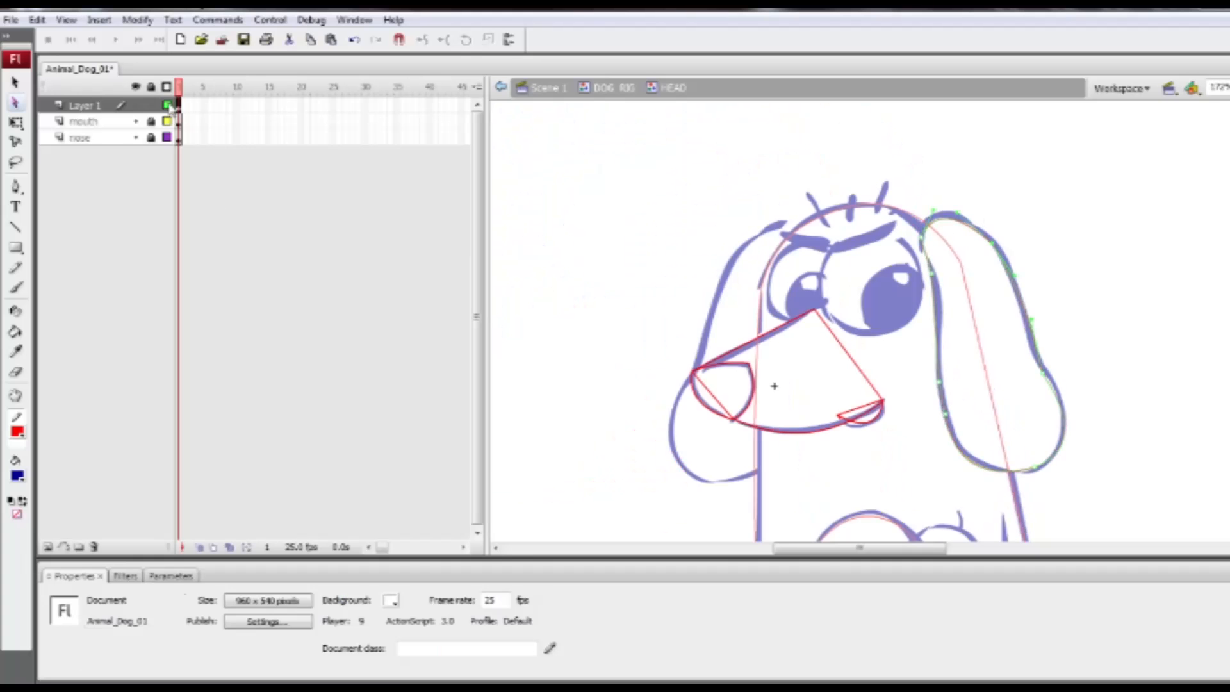
# Change the outline color of Layer 1 to blue and display the ear path's anchor points.
pyautogui.doubleClick(169, 105)
pyautogui.click(585, 397)
pyautogui.click(624, 488)
pyautogui.click(735, 264)
pyautogui.click(1032, 306)
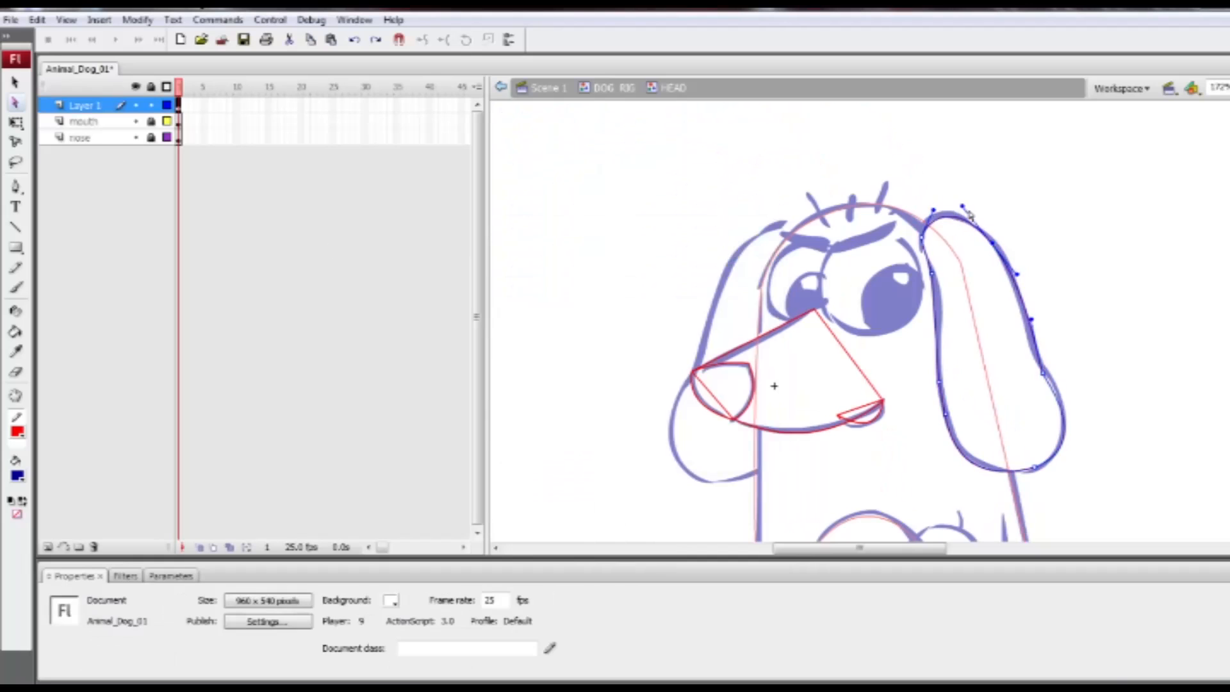
# Convert the complete ear outline to a graphic symbol named Ear_01.
pyautogui.press('v')
pyautogui.click(179, 104)
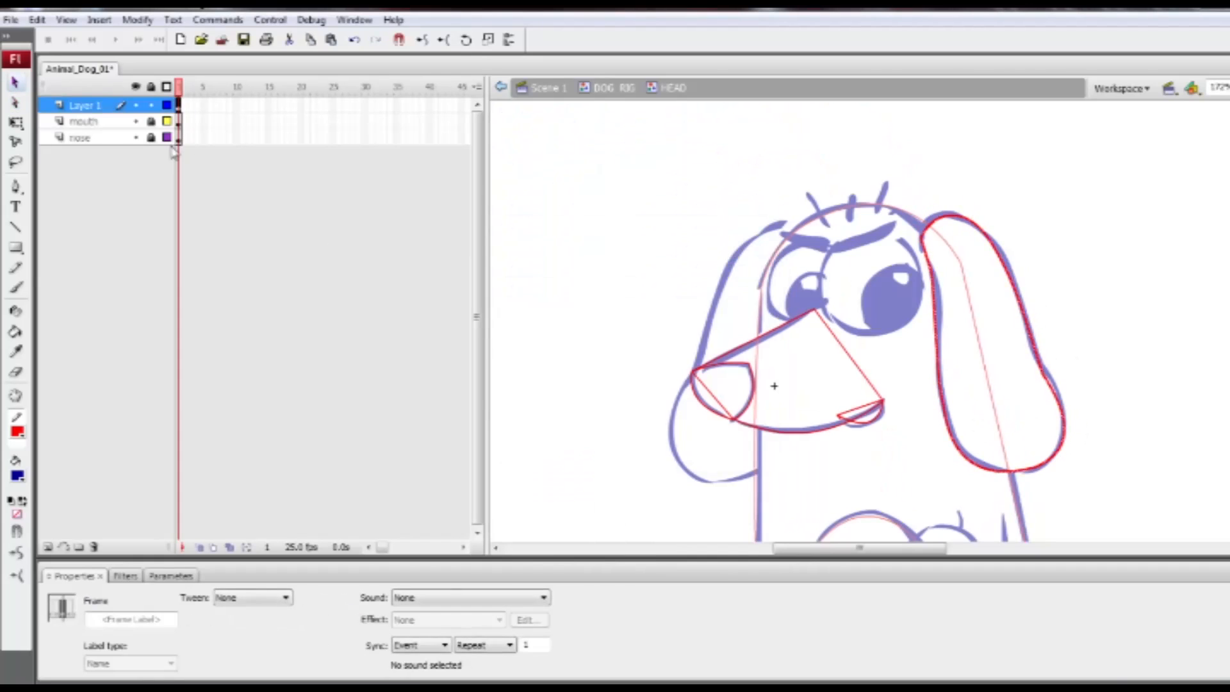
pyautogui.press('F8')
pyautogui.write('Ear_01')
pyautogui.press('Return')
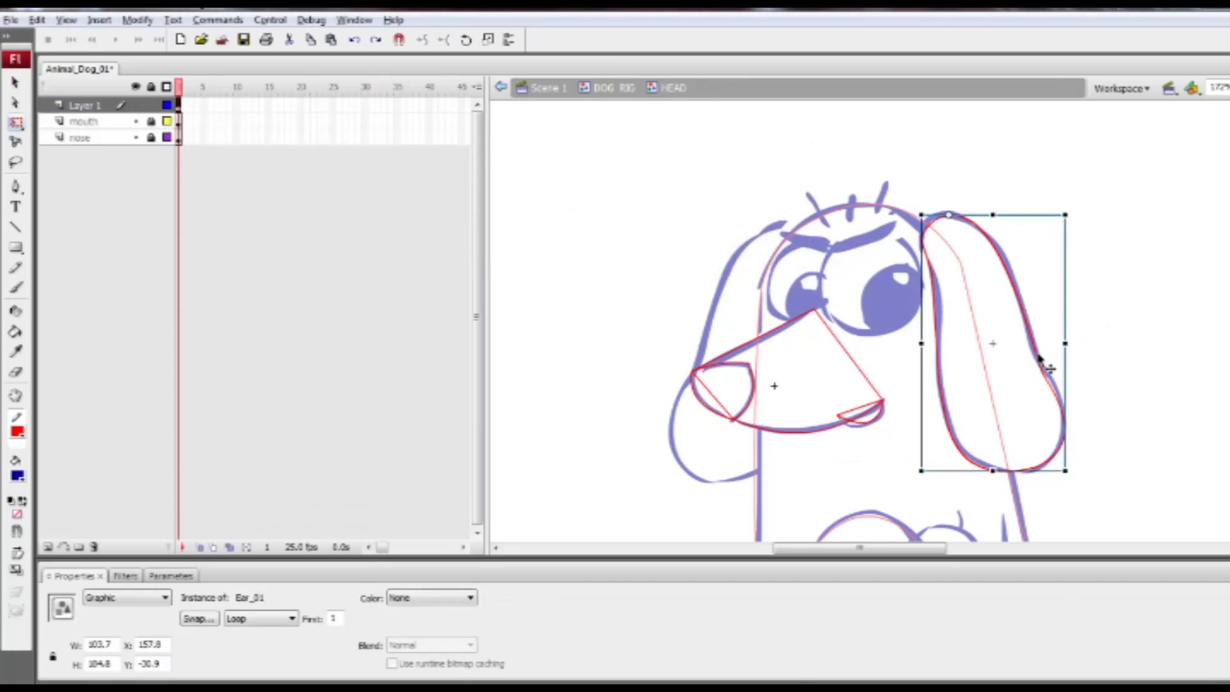
# Place a mirrored copy of Ear_01 over the opposite ear and distribute both ears to separate layers, removing the empty layer.
pyautogui.moveTo(1039, 358); pyautogui.dragTo(836, 370)
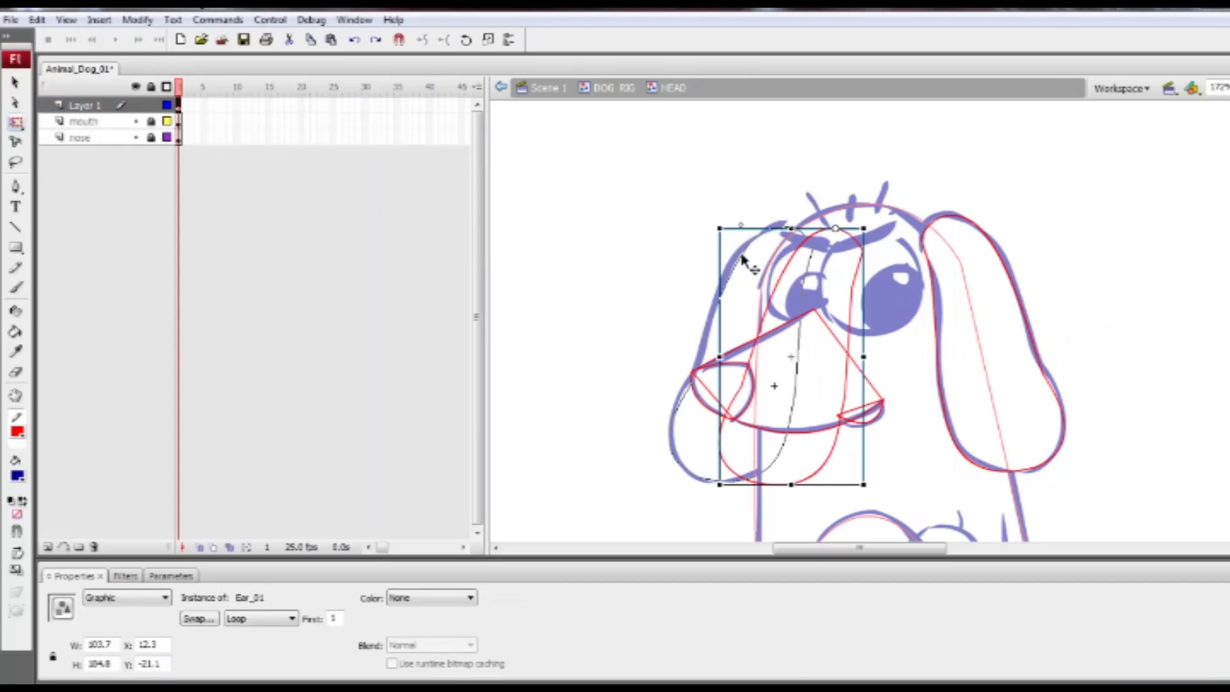
pyautogui.moveTo(741, 257); pyautogui.dragTo(741, 257)
pyautogui.hotkey('ctrl', 'shift', 'd')
pyautogui.click(178, 107)
pyautogui.hotkey('ctrl', 'shift', 'd')
pyautogui.click(178, 107)
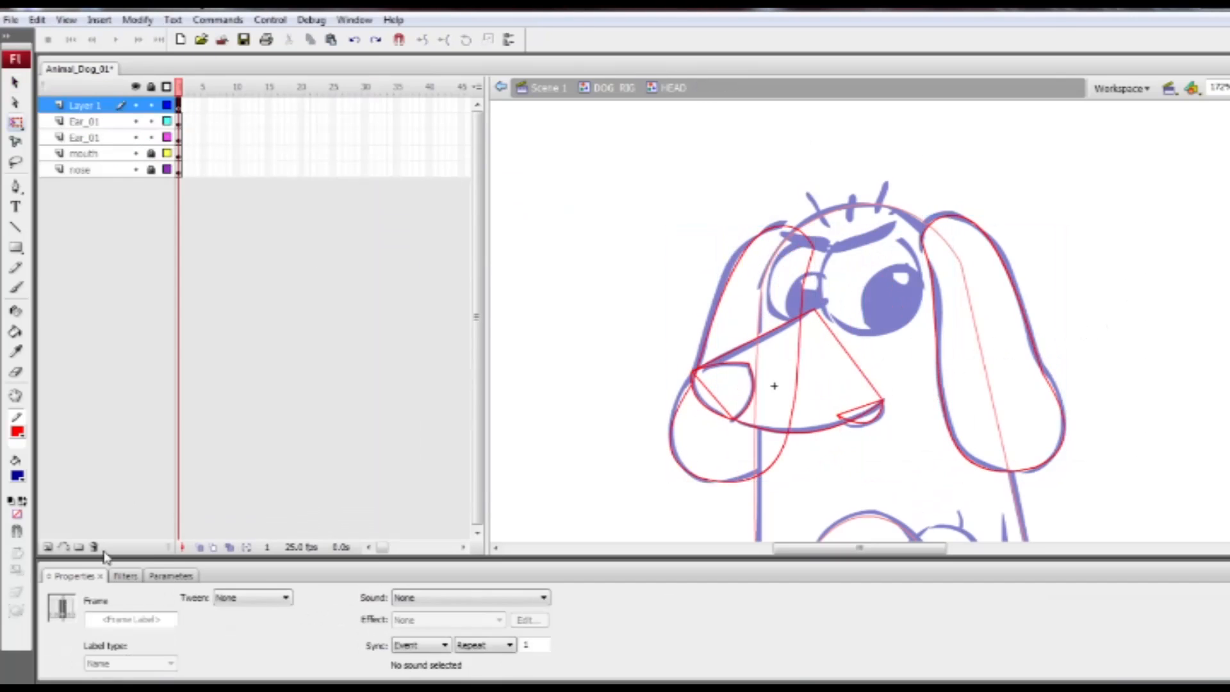
pyautogui.click(95, 548)
# Leave HEAD, open the Body_01 symbol in DOG_RIG, and add a new layer above its locked layers.
pyautogui.click(794, 415)
pyautogui.moveTo(848, 412); pyautogui.dragTo(768, 360)
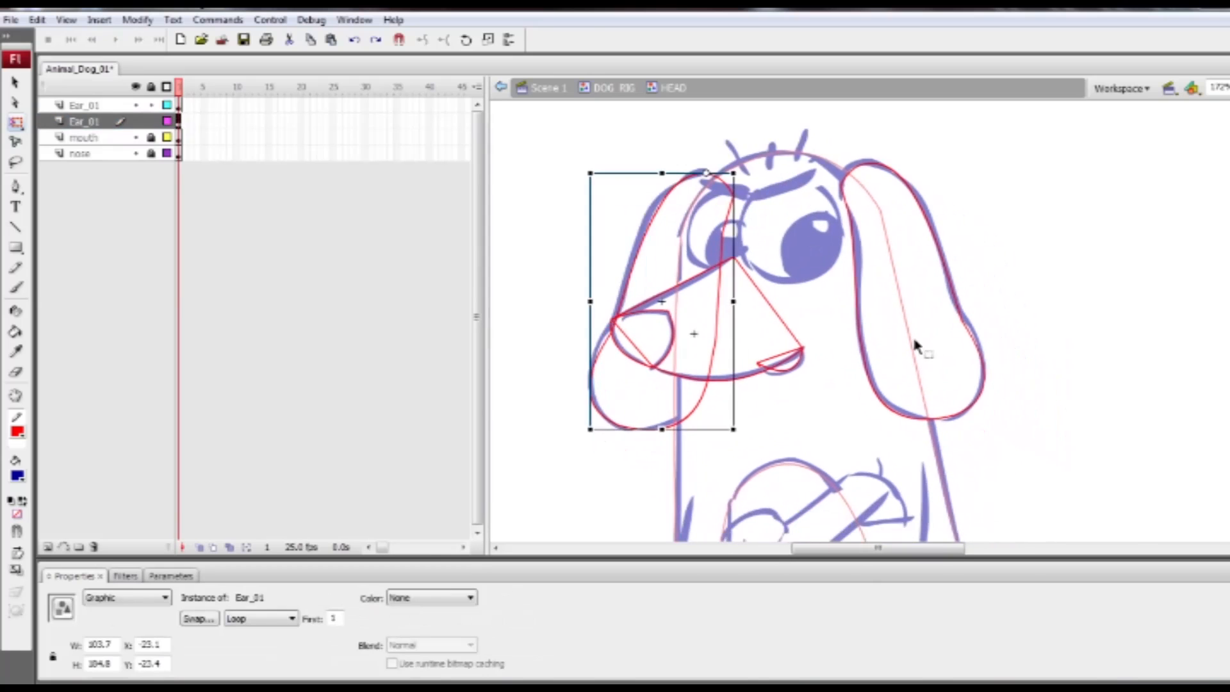
pyautogui.click(917, 349)
pyautogui.doubleClick(522, 314)
pyautogui.click(910, 324)
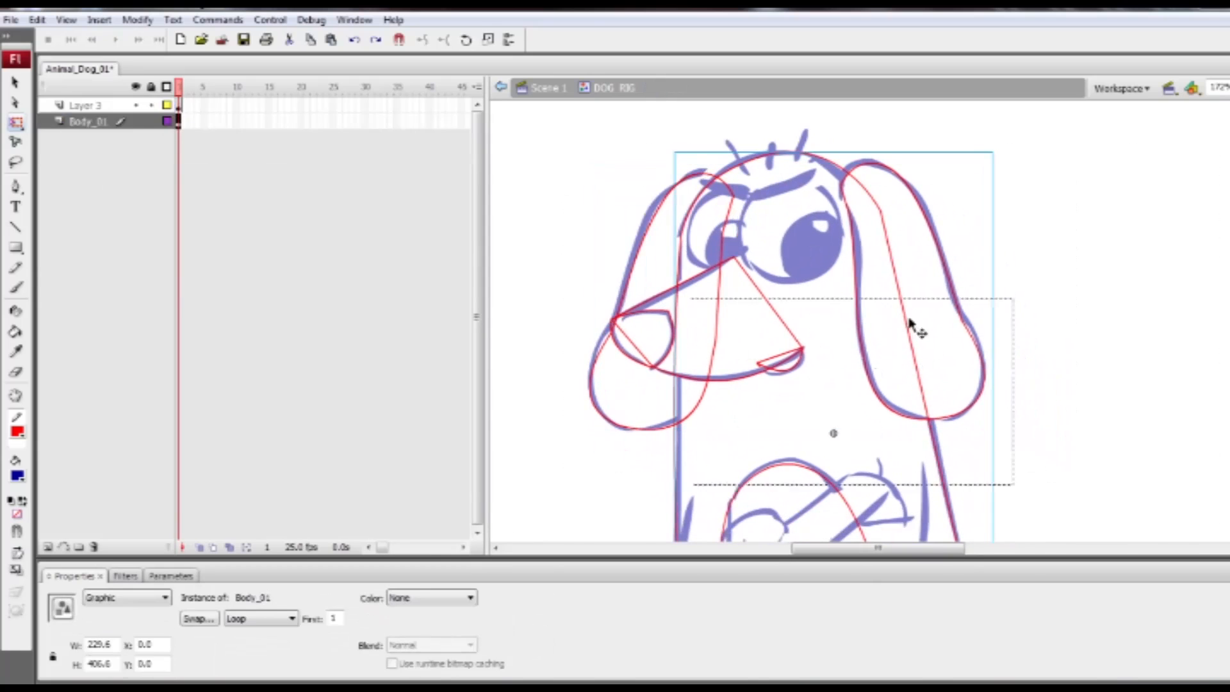
pyautogui.doubleClick(910, 323)
pyautogui.doubleClick(140, 111)
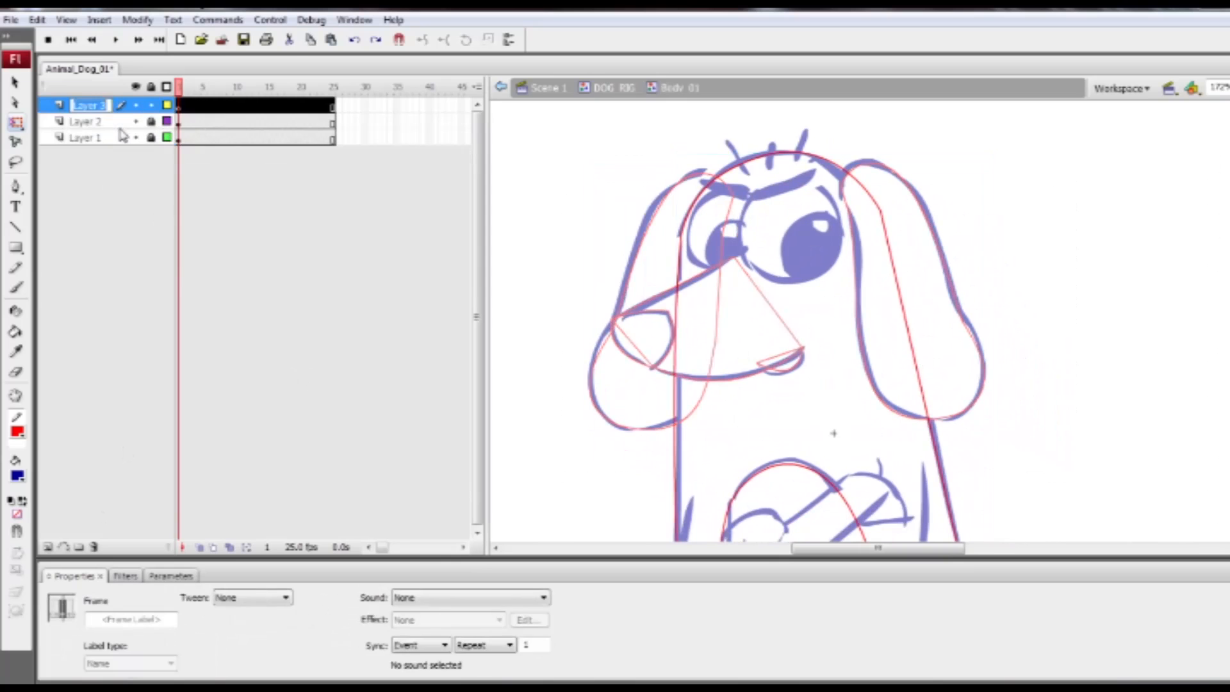
pyautogui.click(519, 451)
# Draw three short hair lines on top of the dog's head with a red stroke of thickness 5.
pyautogui.press('n')
pyautogui.click(384, 598)
pyautogui.click(378, 624)
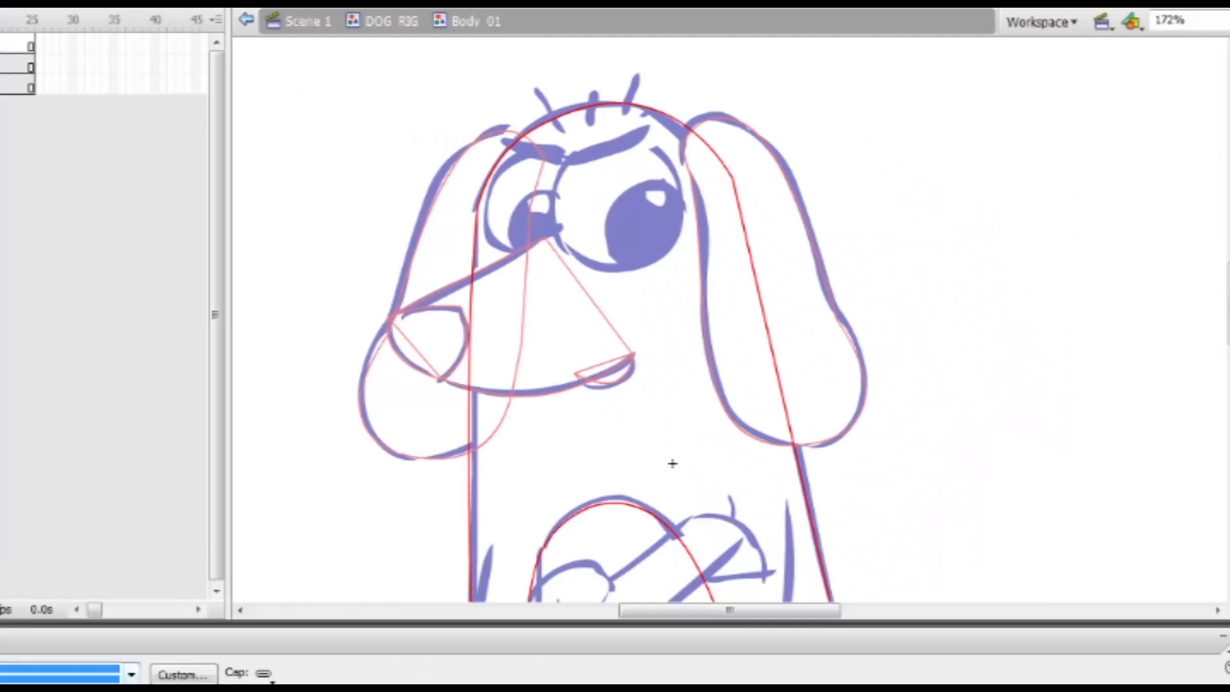
pyautogui.moveTo(642, 65); pyautogui.dragTo(621, 117)
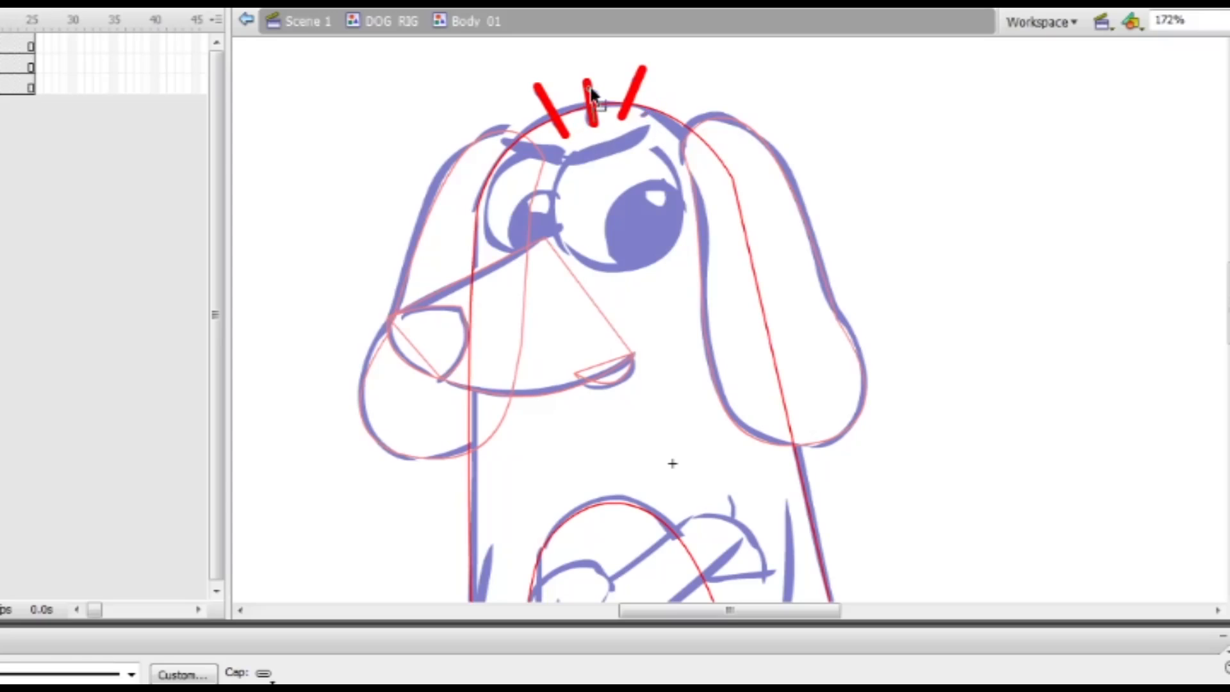
pyautogui.moveTo(590, 119); pyautogui.dragTo(591, 121)
pyautogui.doubleClick(852, 132)
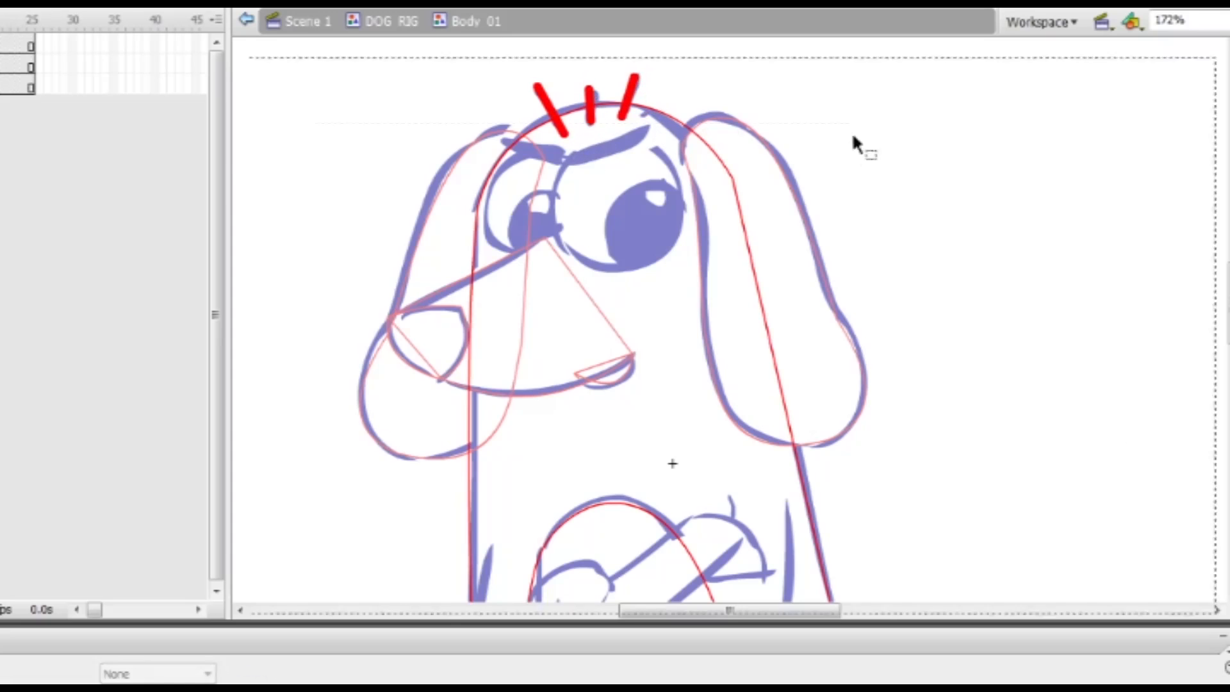
# Distribute the three hair strokes to separate layers.
pyautogui.doubleClick(561, 119)
pyautogui.keyDown('shift'); pyautogui.click(590, 110); pyautogui.keyUp('shift')
pyautogui.keyDown('shift'); pyautogui.click(629, 101); pyautogui.keyUp('shift')
pyautogui.hotkey('ctrl', 'shift', 'd')
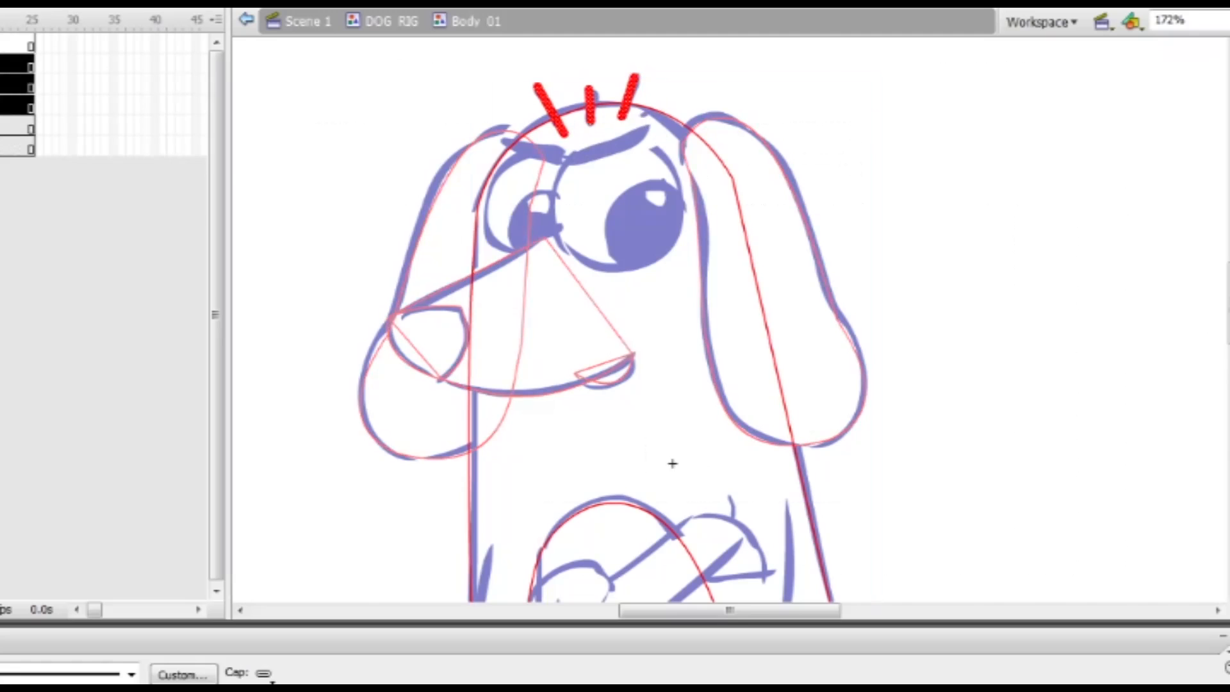
# Return to HEAD and draw an unfilled red circle over the larger eye on a new layer.
pyautogui.doubleClick(825, 165)
pyautogui.press('q')
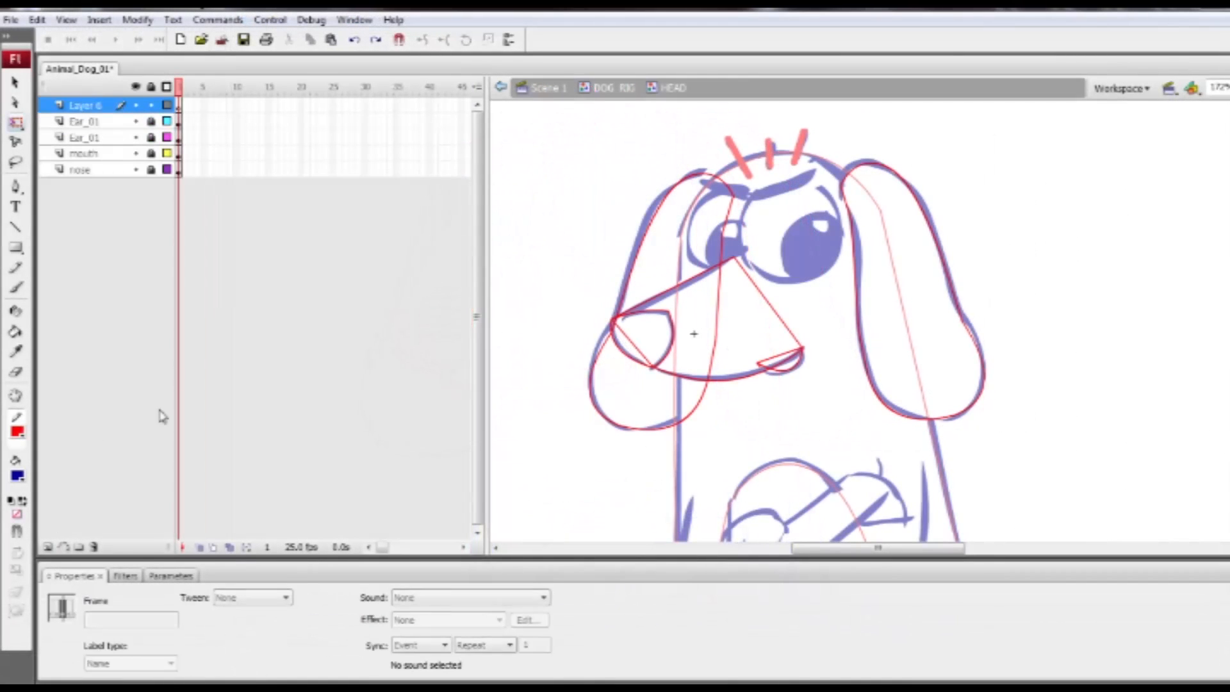
pyautogui.moveTo(17, 247); pyautogui.dragTo(77, 291)
pyautogui.moveTo(831, 276); pyautogui.dragTo(848, 288)
pyautogui.keyDown('ctrl'); pyautogui.click(818, 269); pyautogui.keyUp('ctrl')
pyautogui.press('Delete')
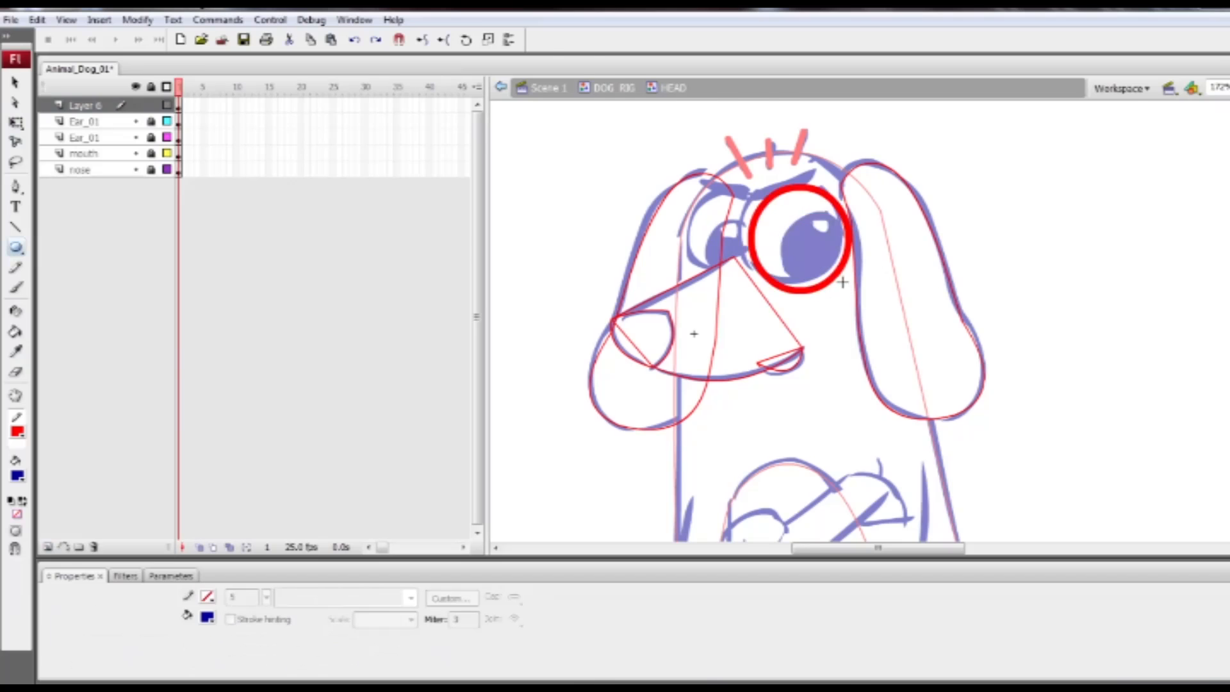
# Thin the circle's stroke and position it over the sketched larger eye.
pyautogui.keyDown('ctrl'); pyautogui.click(840, 276); pyautogui.keyUp('ctrl')
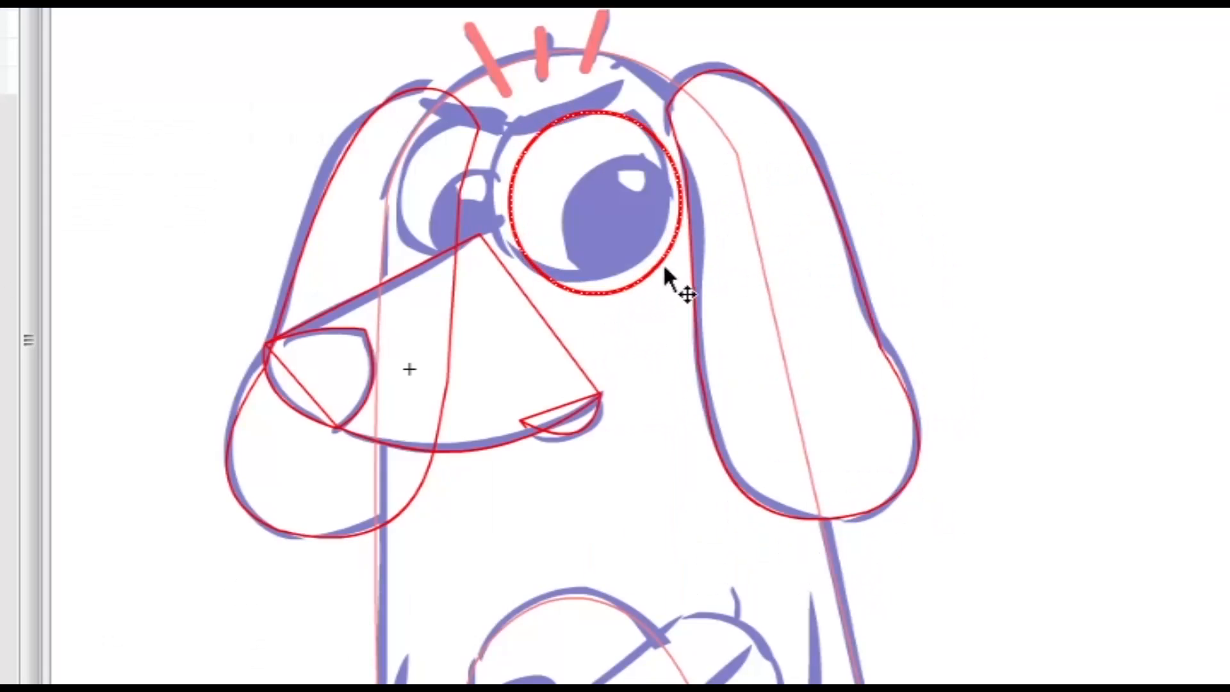
pyautogui.moveTo(663, 263); pyautogui.dragTo(650, 250)
pyautogui.press('q')
# Convert the eye circle to a graphic symbol named Eye_01.
pyautogui.press('F8')
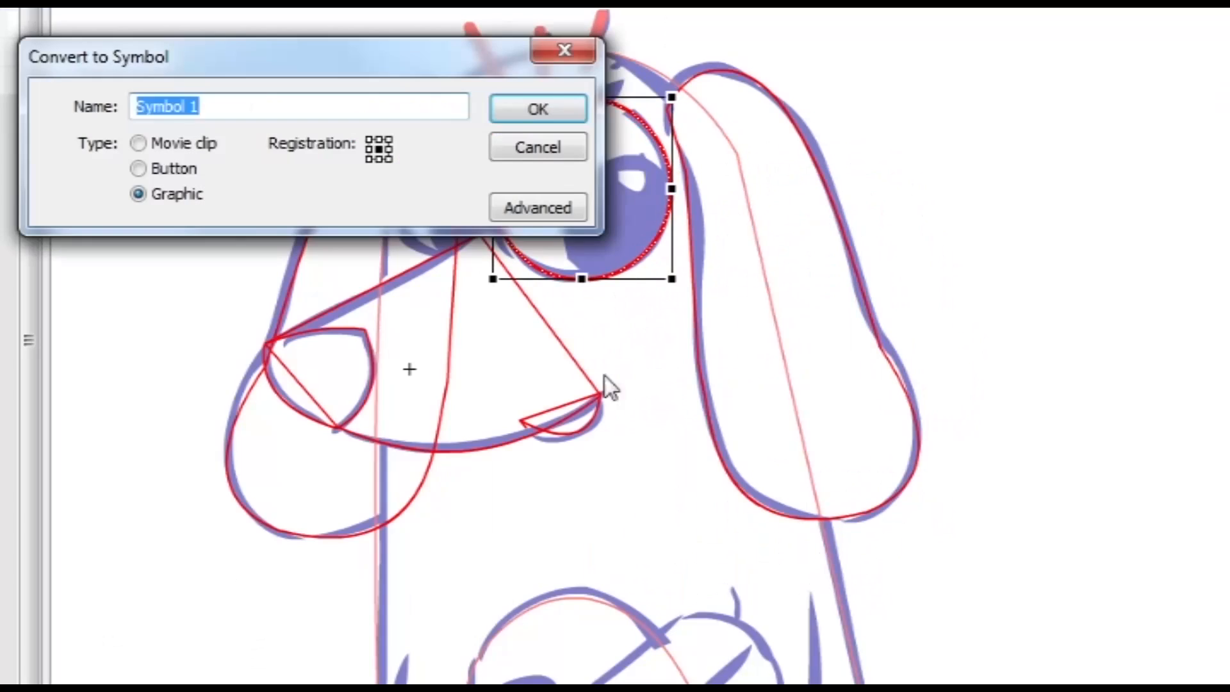
pyautogui.write('Eye_01')
pyautogui.press('Return')
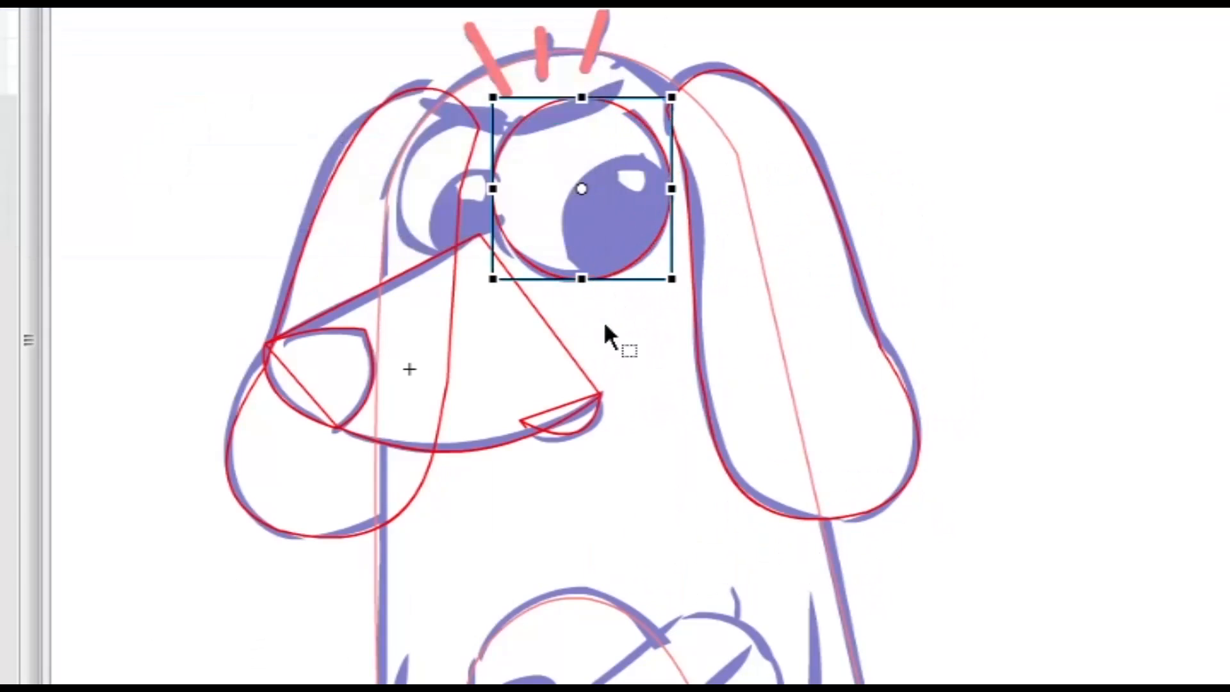
# Inside Eye_01, scale and place a second circle about 61 px wide on Layer 2 over the sketched pupil.
pyautogui.doubleClick(582, 187)
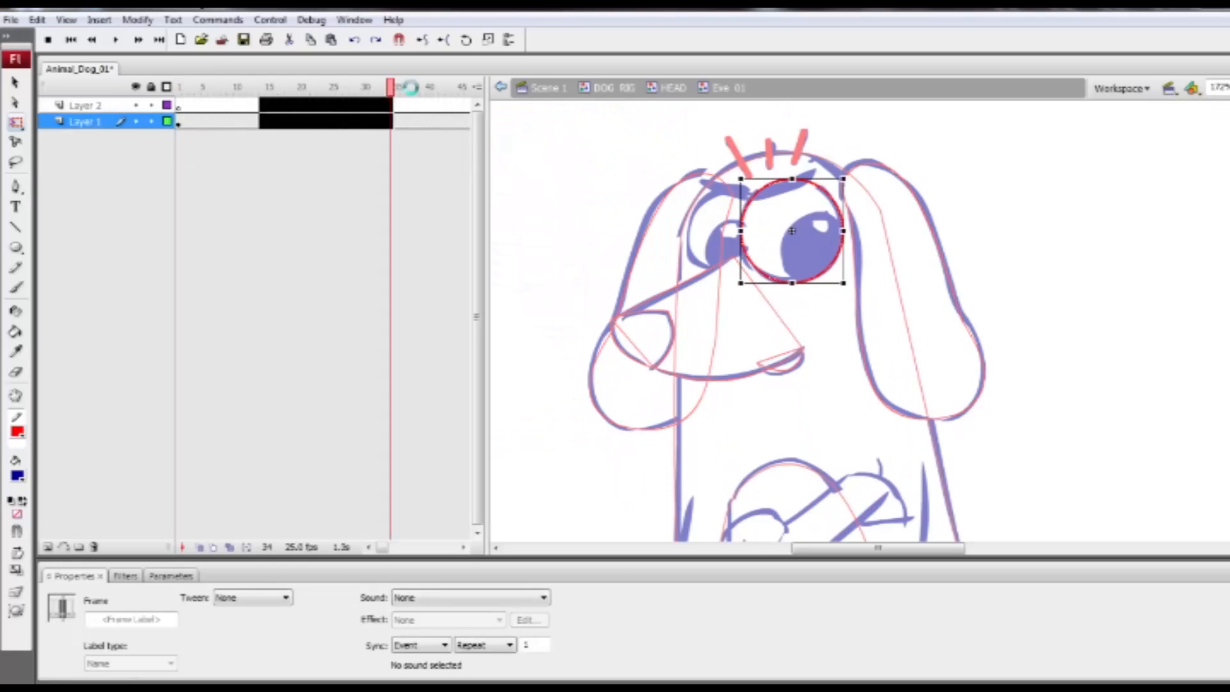
pyautogui.click(828, 193)
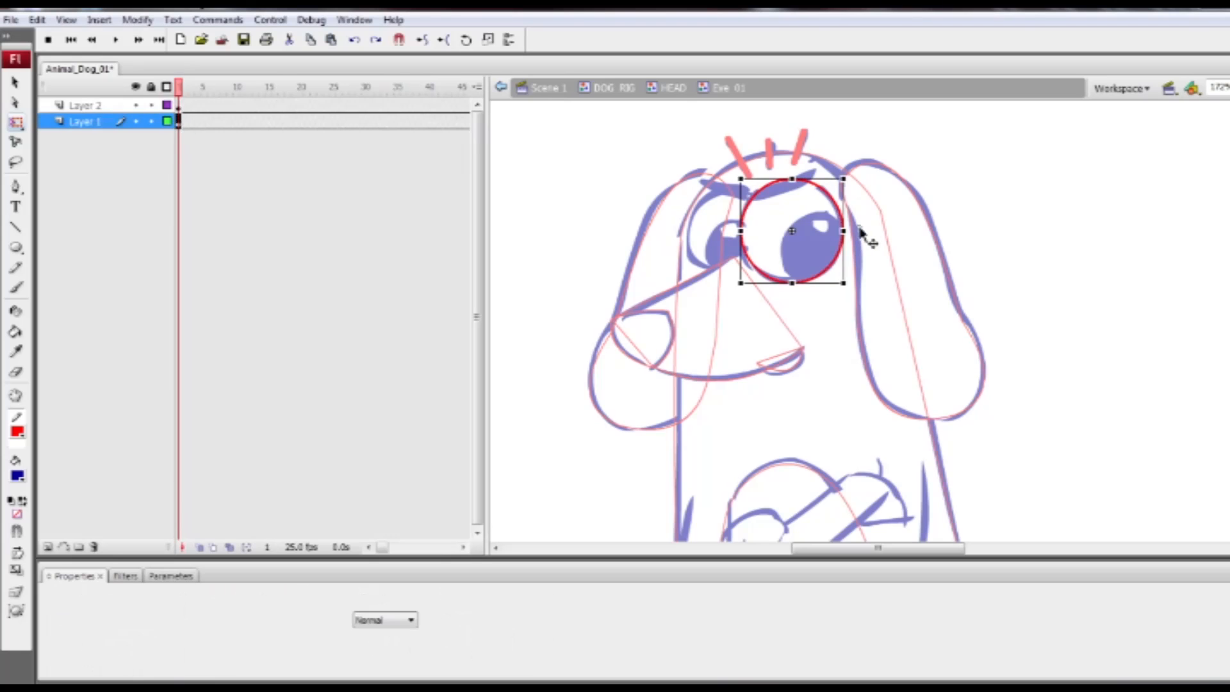
pyautogui.moveTo(842, 217)
pyautogui.mouseDown()
pyautogui.moveTo(866, 242)
pyautogui.moveTo(854, 216)
pyautogui.moveTo(856, 231)
pyautogui.mouseUp()
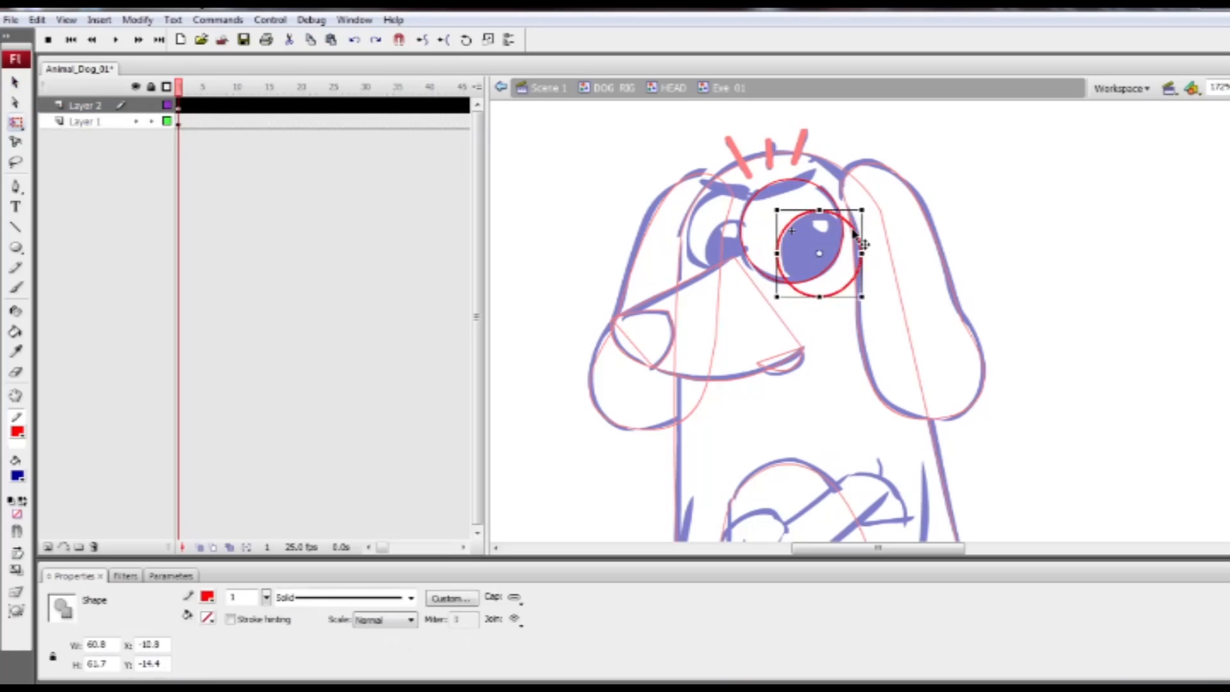
pyautogui.doubleClick(911, 243)
# Add a new layer in HEAD, distribute the Eye_01 symbol to its own layer and lock that layer.
pyautogui.click(138, 397)
pyautogui.click(48, 547)
pyautogui.click(106, 122)
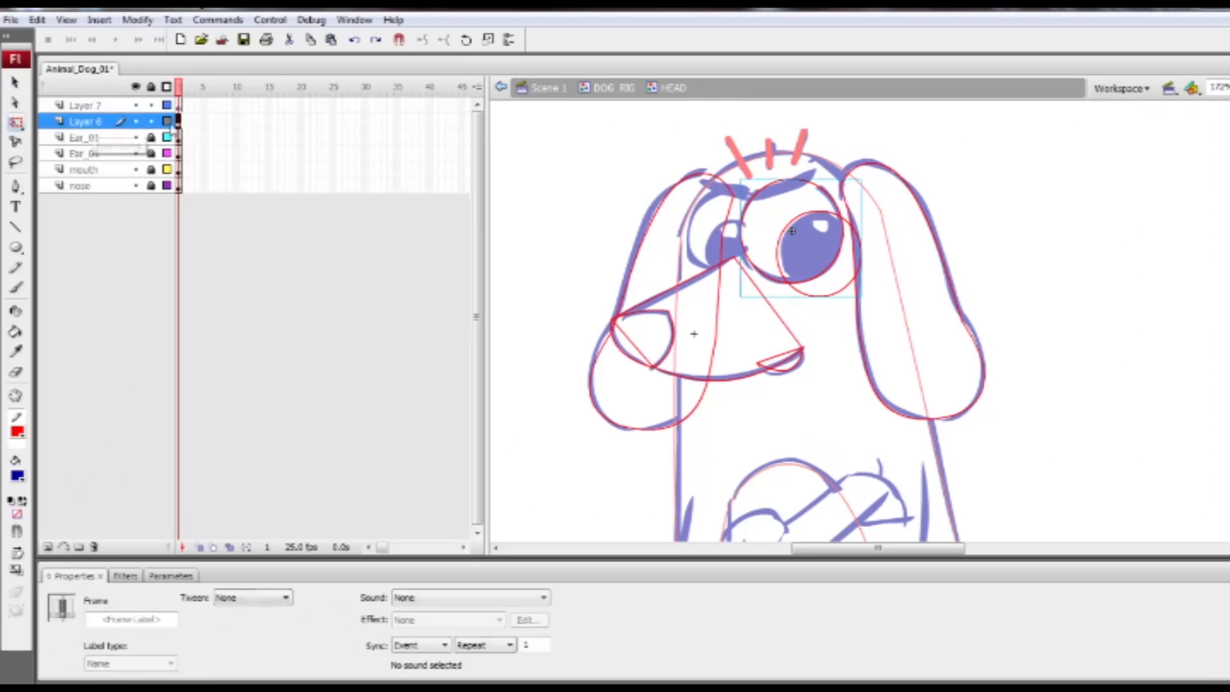
pyautogui.hotkey('ctrl', 'shift', 'd')
pyautogui.click(106, 122)
pyautogui.click(151, 138)
# Draw a red-outlined circle over the sketched smaller eye and fit it to the drawing.
pyautogui.click(17, 252)
pyautogui.moveTo(693, 188); pyautogui.dragTo(776, 275)
pyautogui.hotkey('ctrl', 'a')
pyautogui.press('q')
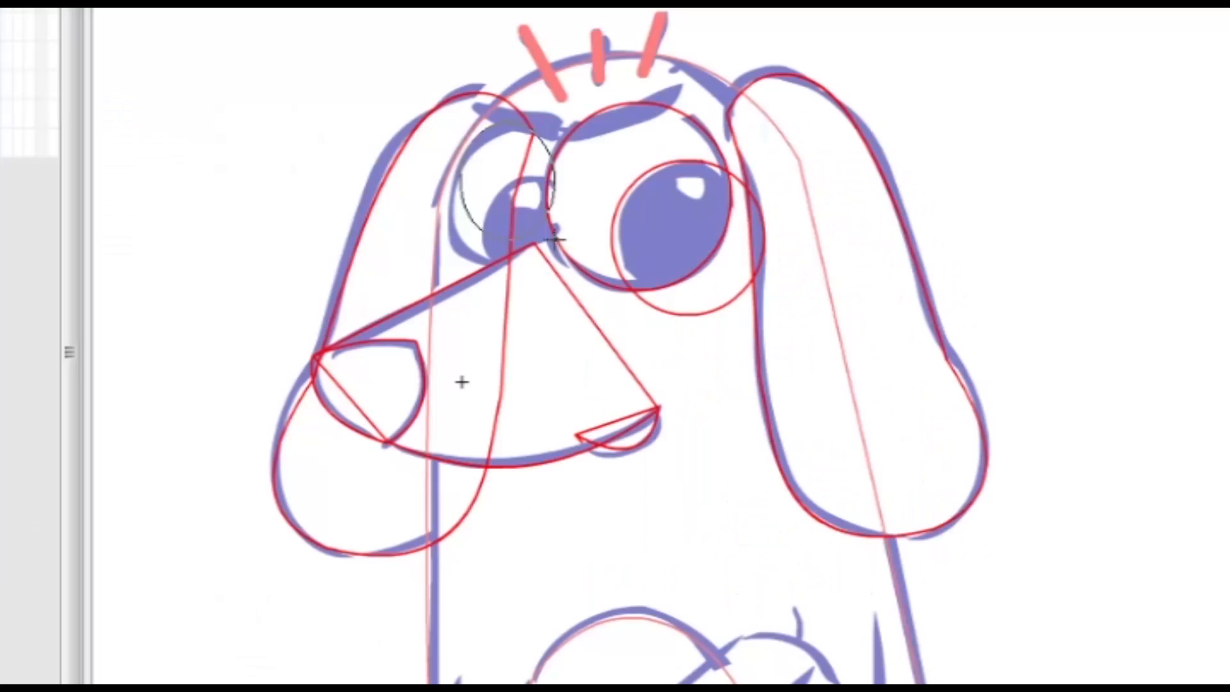
pyautogui.moveTo(547, 256)
pyautogui.mouseDown()
pyautogui.moveTo(449, 387)
pyautogui.moveTo(538, 263)
pyautogui.mouseUp()
# Convert the smaller eye's circle to a graphic symbol named EyE-02.
pyautogui.press('F8')
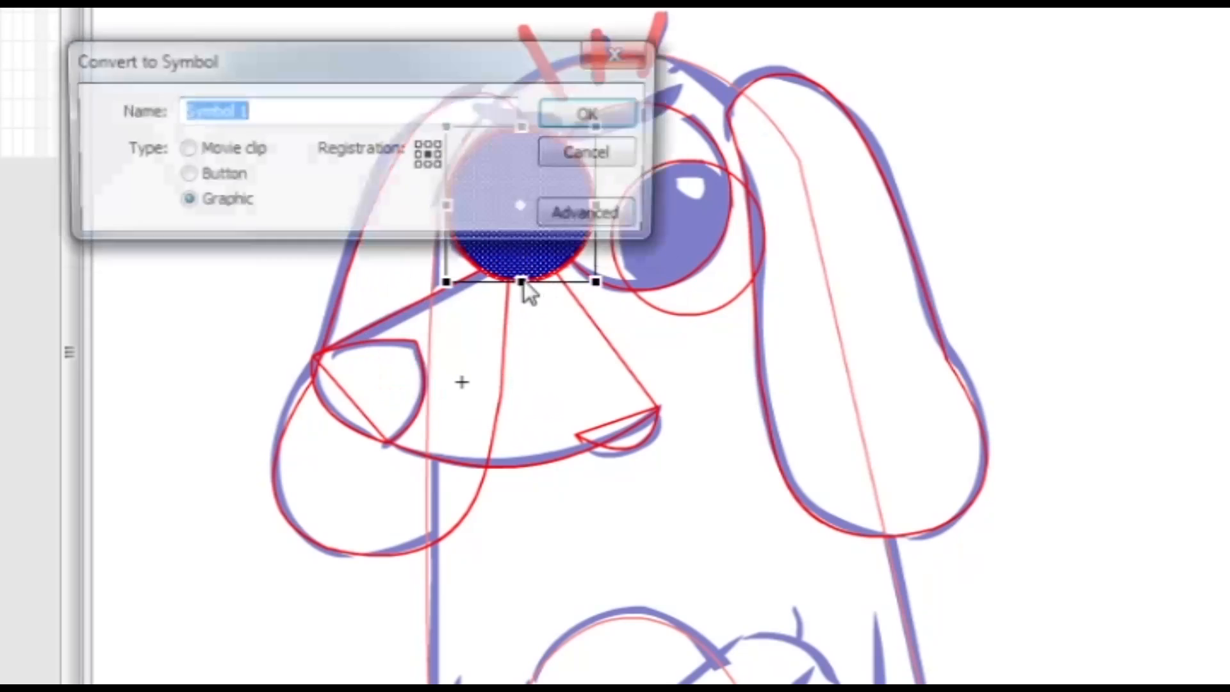
pyautogui.write('EtE-02')
pyautogui.press('Return')
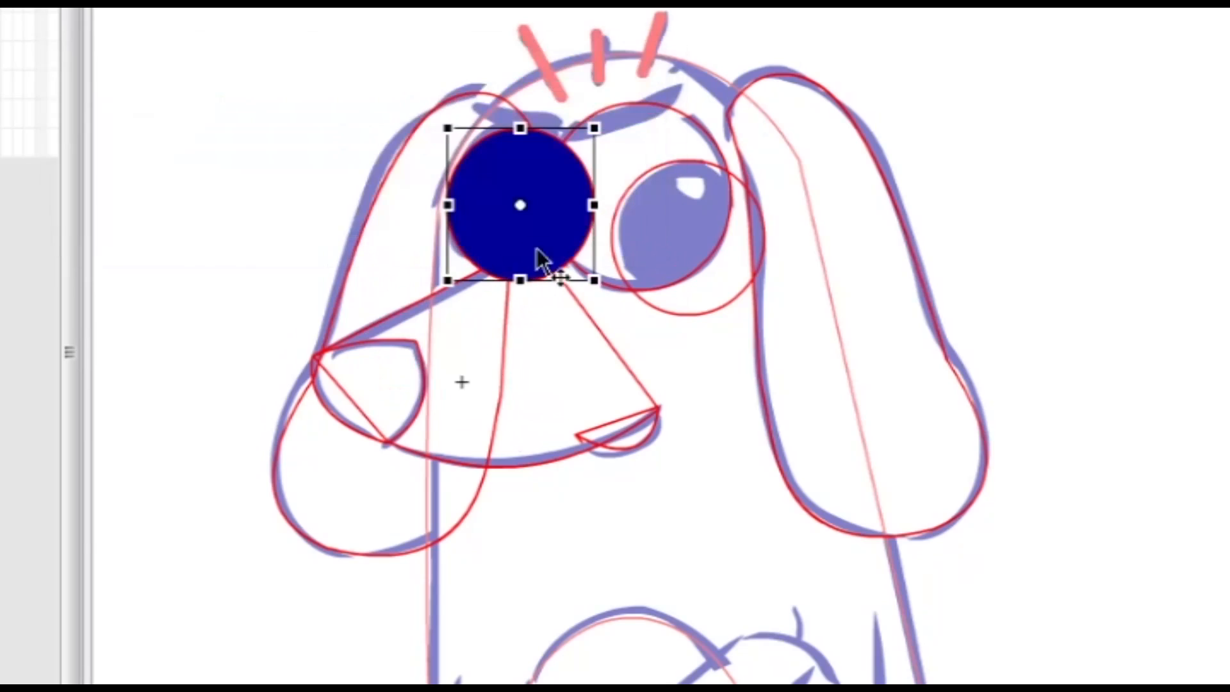
# Inside the EyE-02 symbol, delete the circle's blue fill and keep only its outline.
pyautogui.doubleClick(537, 248)
pyautogui.click(524, 218)
pyautogui.press('Delete')
# Paste a copy of the eye circle on a new layer in EyE-02 and scale and place it over the sketched pupil.
pyautogui.click(48, 546)
pyautogui.moveTo(359, 105); pyautogui.dragTo(456, 126)
pyautogui.press('F5')
pyautogui.click(738, 275)
pyautogui.press('v')
pyautogui.hotkey('ctrl', 'c')
pyautogui.click(179, 107)
pyautogui.hotkey('ctrl', 'shift', 'v')
pyautogui.press('q')
pyautogui.moveTo(766, 260)
pyautogui.mouseDown()
pyautogui.moveTo(782, 279)
pyautogui.moveTo(780, 251)
pyautogui.mouseUp()
pyautogui.doubleClick(982, 204)
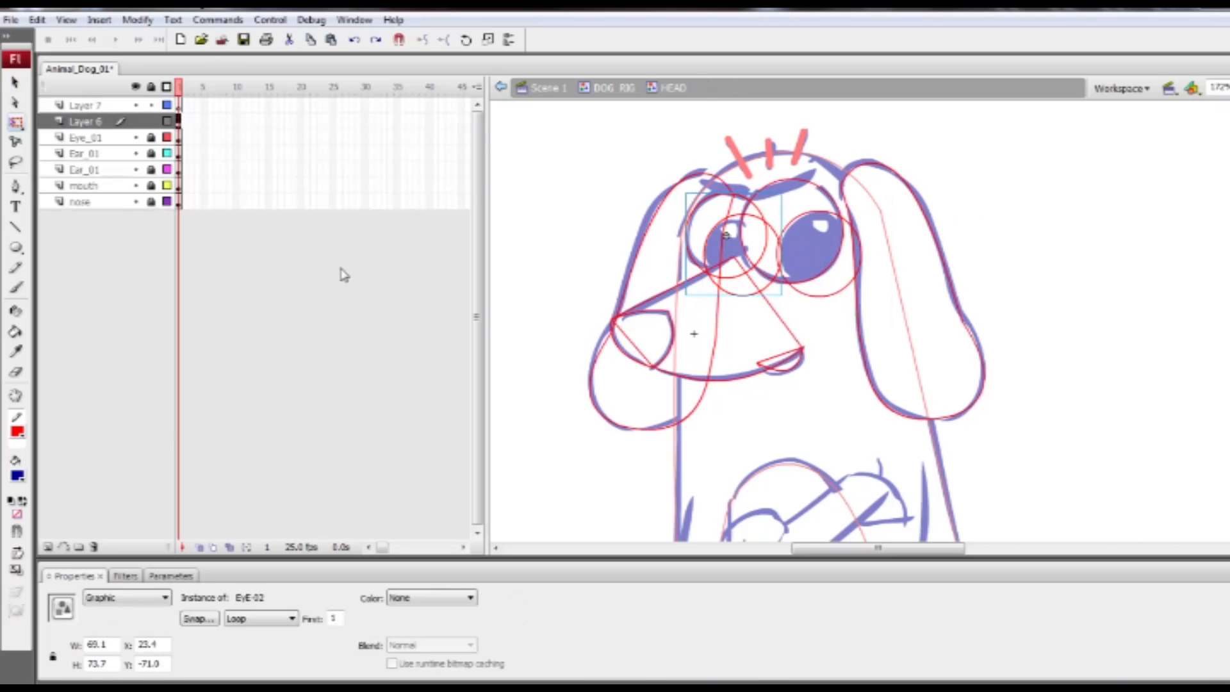
# Distribute the EyE-02 symbol to its own layer in HEAD and lock that layer.
pyautogui.click(115, 121)
pyautogui.hotkey('ctrl', 'shift', 'd')
pyautogui.click(116, 135)
pyautogui.click(116, 123)
pyautogui.click(152, 139)
# Draw a red straight line over the larger eye's sketched brow with a stroke height of 10.
pyautogui.click(19, 226)
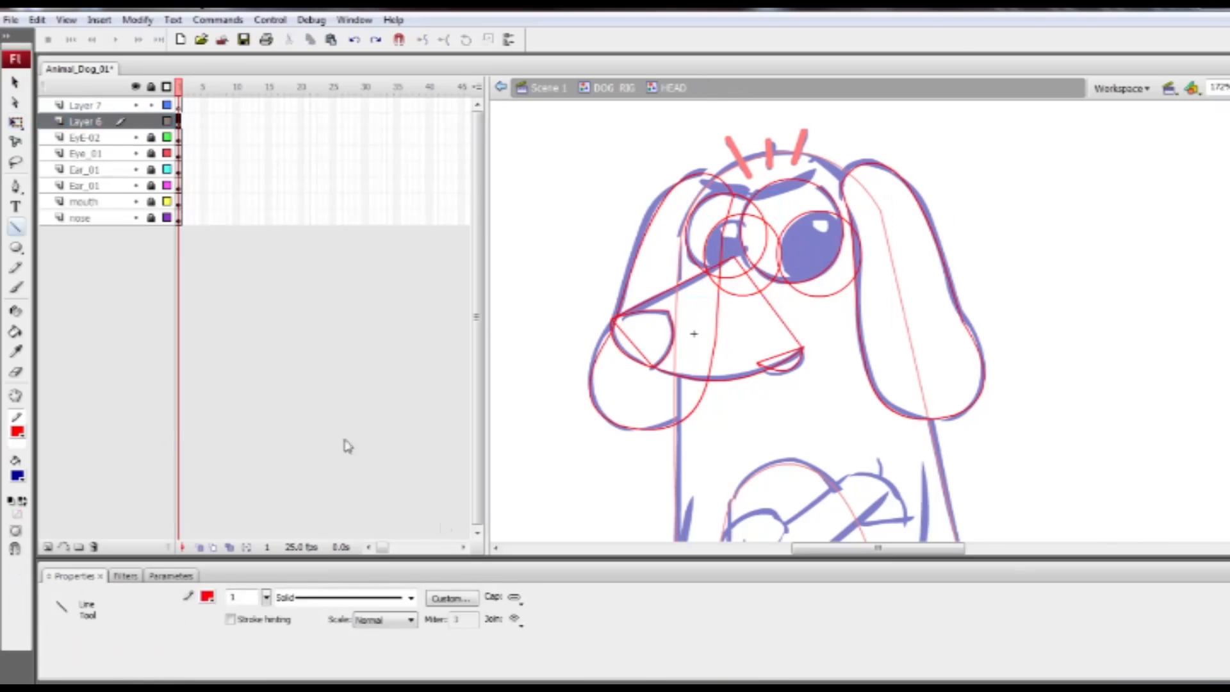
pyautogui.keyDown('ctrl'); pyautogui.click(795, 185); pyautogui.keyUp('ctrl')
pyautogui.moveTo(251, 597); pyautogui.dragTo(160, 640)
pyautogui.write('7')
pyautogui.press('Return')
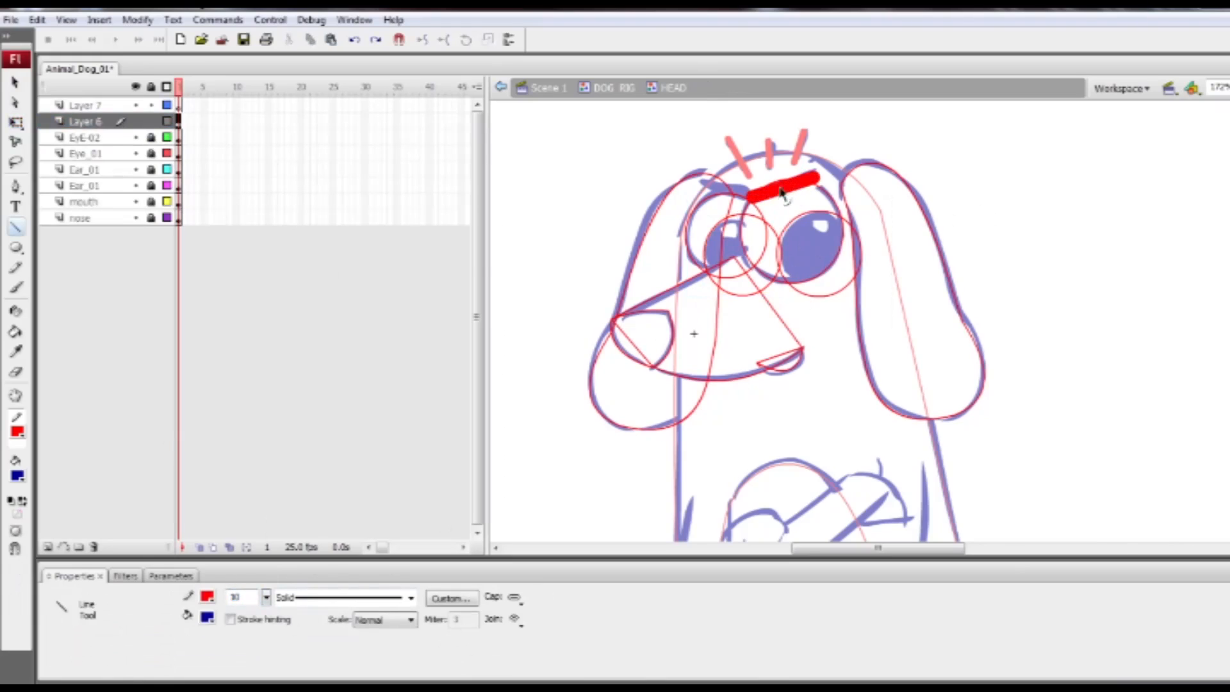
# Convert the larger eye's brow to a graphic symbol with an Eye_brow name and distribute it to its own locked layer.
pyautogui.press('F8')
pyautogui.write('Eye_brow_0')
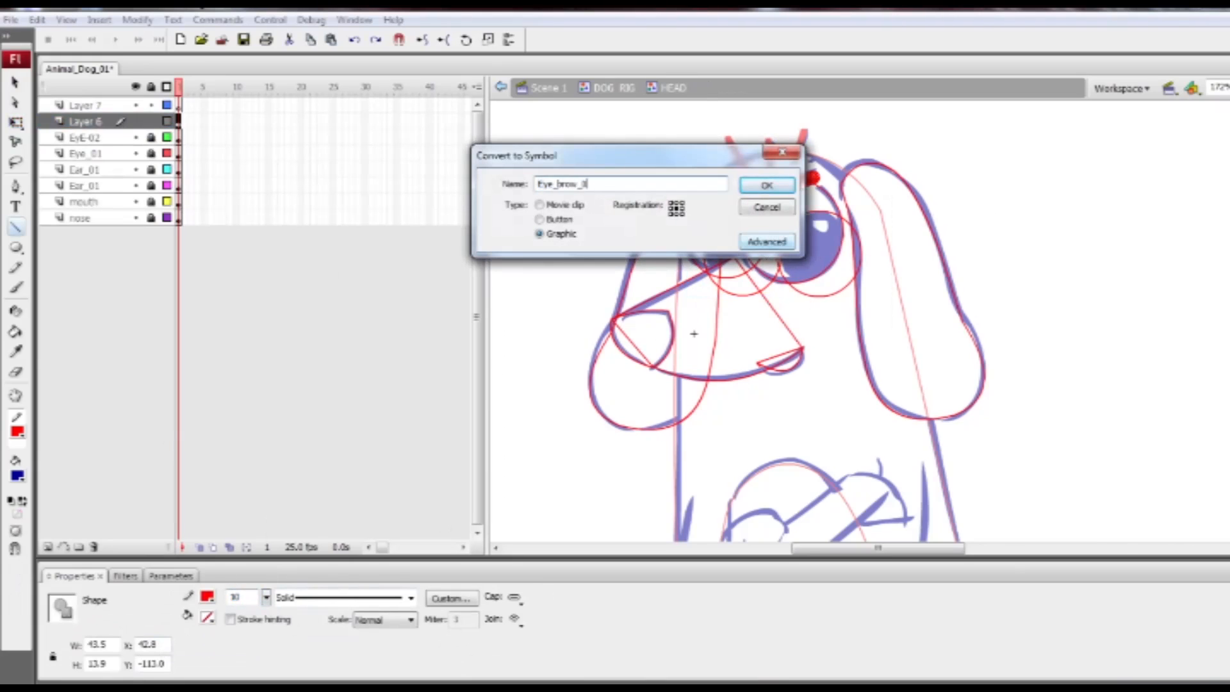
pyautogui.press('Return')
pyautogui.hotkey('ctrl', 'shift', 'd')
pyautogui.click(115, 122)
pyautogui.click(151, 138)
# Draw the smaller eye's brow line and convert it to a graphic symbol named Eye_brow_02.
pyautogui.click(18, 227)
pyautogui.moveTo(750, 197); pyautogui.dragTo(706, 189)
pyautogui.keyDown('ctrl'); pyautogui.click(730, 196); pyautogui.keyUp('ctrl')
pyautogui.press('F8')
pyautogui.write('Eye_brow_02')
pyautogui.press('Return')
# Distribute Eye_brow_02 to its own layer and delete the empty Layer 6 and Layer 7.
pyautogui.hotkey('ctrl', 'shift', 'd')
pyautogui.click(86, 105)
pyautogui.keyDown('shift'); pyautogui.click(86, 121); pyautogui.keyUp('shift')
pyautogui.click(94, 547)
# Unlock the eye and brow layers and reposition the brows above the two eyes.
pyautogui.moveTo(729, 191); pyautogui.dragTo(729, 198)
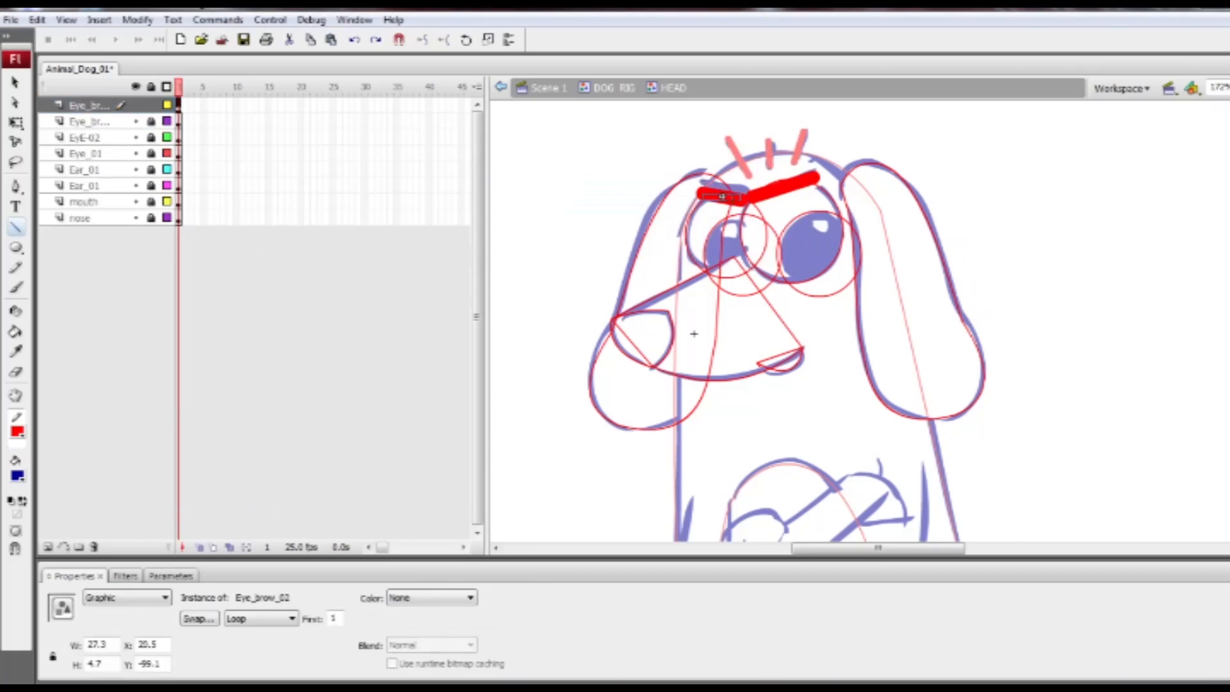
pyautogui.hotkey('ctrl', 'z')
pyautogui.press('z')
pyautogui.moveTo(151, 153); pyautogui.dragTo(151, 122)
pyautogui.moveTo(748, 197); pyautogui.dragTo(755, 195)
pyautogui.keyDown('ctrl'); pyautogui.click(743, 198); pyautogui.keyUp('ctrl')
pyautogui.keyDown('ctrl'); pyautogui.click(784, 296); pyautogui.keyUp('ctrl')
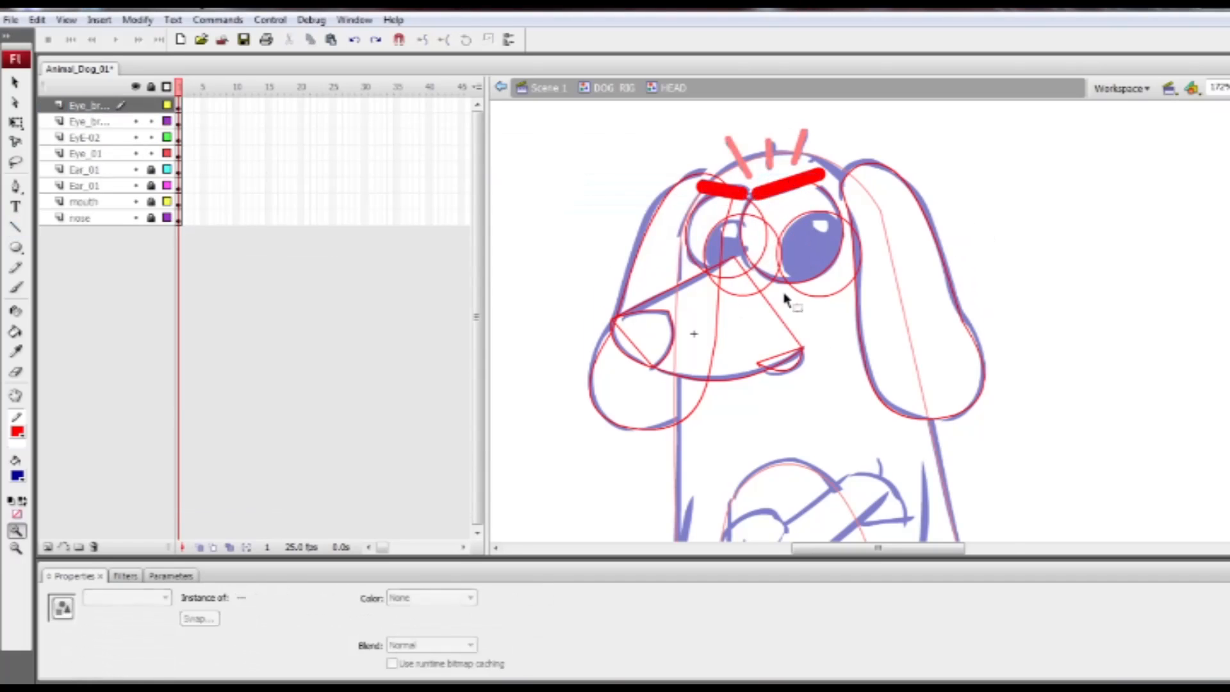
# Return to DOG RIG, distribute the head to its own locked layer and move that layer above Layer 3.
pyautogui.moveTo(824, 372); pyautogui.dragTo(799, 319)
pyautogui.keyDown('ctrl'); pyautogui.doubleClick(977, 360); pyautogui.keyUp('ctrl')
pyautogui.hotkey('ctrl', 'shift', 'd')
pyautogui.click(152, 138)
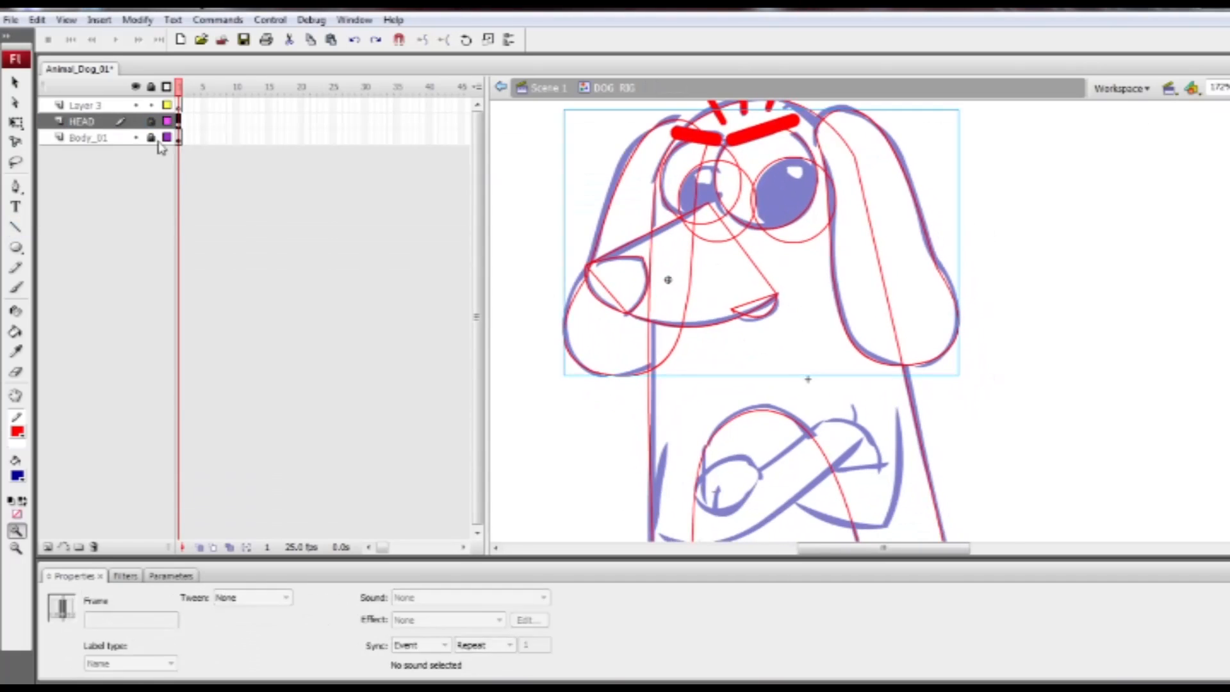
pyautogui.click(151, 121)
pyautogui.moveTo(86, 122); pyautogui.dragTo(87, 101)
pyautogui.click(102, 123)
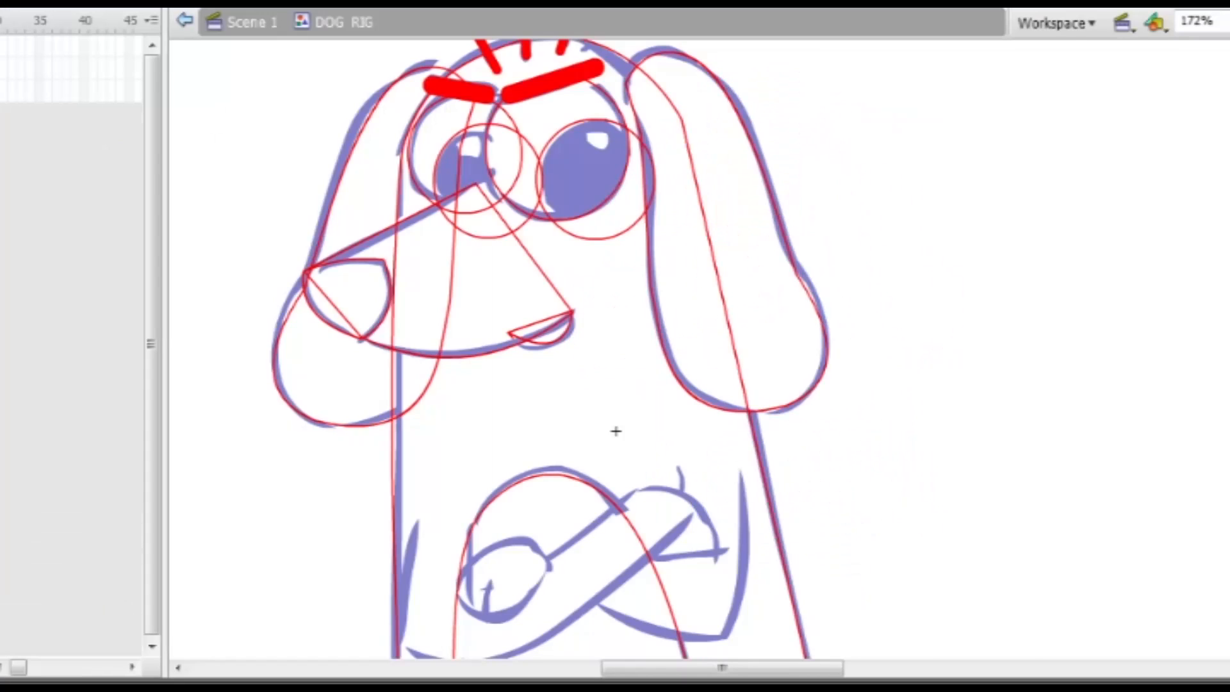
# Draw a straight line beside the outer edge of the sketched arm and convert it to a symbol named Hand.
pyautogui.keyDown('ctrl'); pyautogui.click(638, 447); pyautogui.keyUp('ctrl')
pyautogui.keyDown('ctrl'); pyautogui.keyDown('alt'); pyautogui.click(645, 453); pyautogui.keyUp('alt'); pyautogui.keyUp('ctrl')
pyautogui.keyDown('ctrl'); pyautogui.keyDown('alt'); pyautogui.click(716, 436); pyautogui.keyUp('alt'); pyautogui.keyUp('ctrl')
pyautogui.keyDown('ctrl'); pyautogui.keyDown('alt'); pyautogui.click(719, 420); pyautogui.keyUp('alt'); pyautogui.keyUp('ctrl')
pyautogui.moveTo(762, 314)
pyautogui.mouseDown()
pyautogui.moveTo(779, 409)
pyautogui.moveTo(708, 385)
pyautogui.mouseUp()
pyautogui.moveTo(423, 300); pyautogui.dragTo(415, 466)
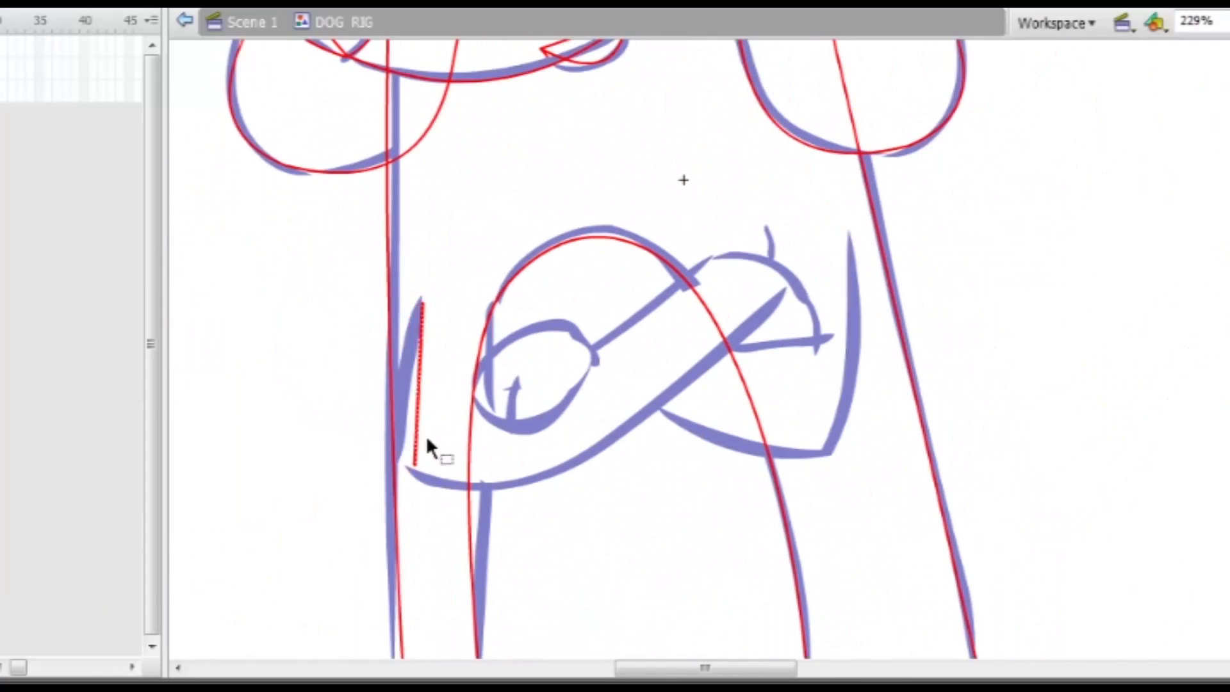
pyautogui.press('F8')
pyautogui.press('Return')
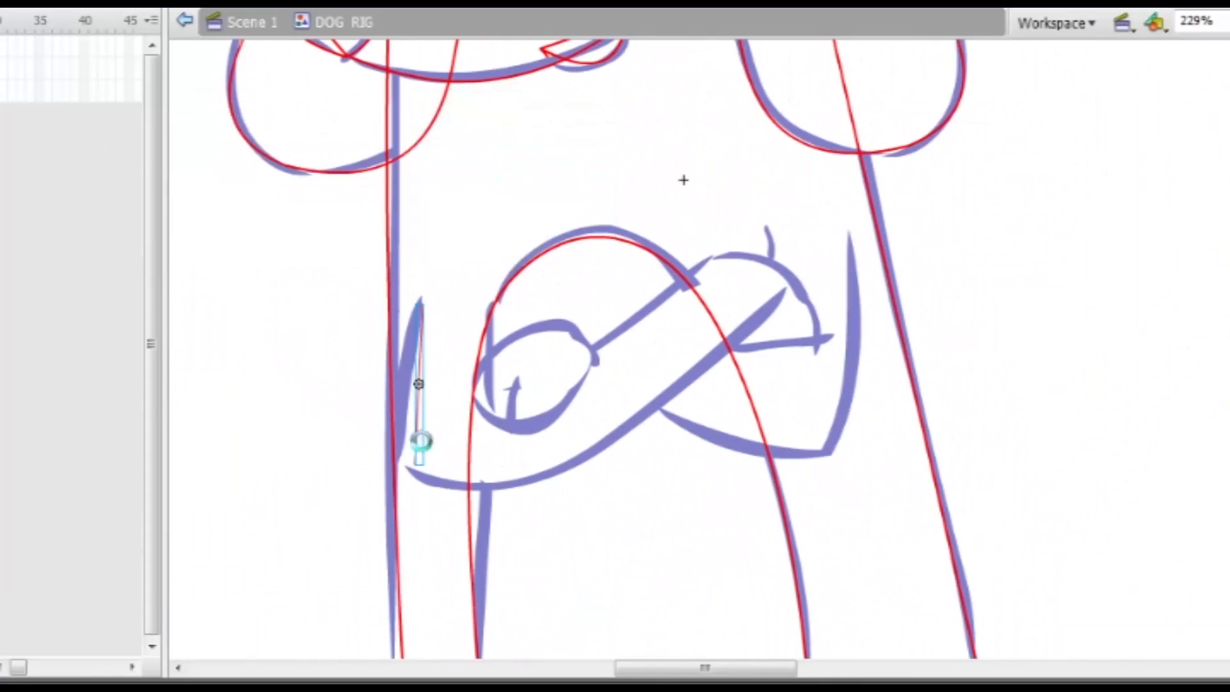
# Trace the sketched crossed arms with lines inside the Hand symbol and lock the Hand layer in DOG RIG.
pyautogui.doubleClick(410, 471)
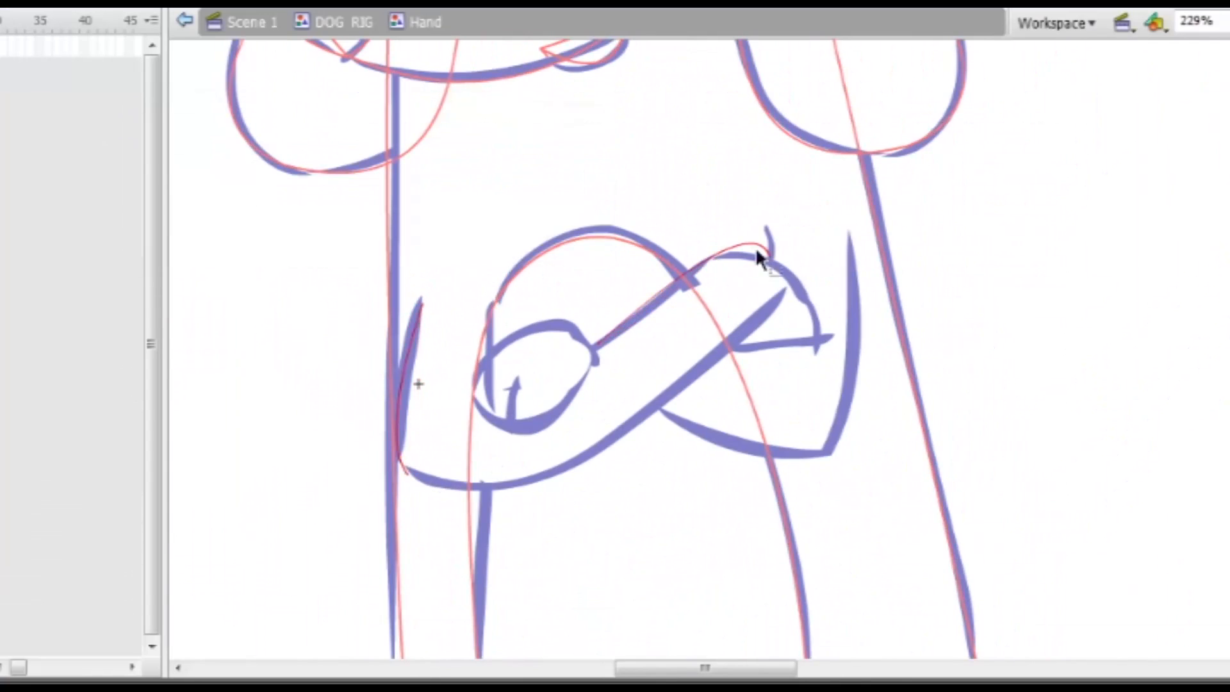
pyautogui.moveTo(600, 454); pyautogui.dragTo(398, 472)
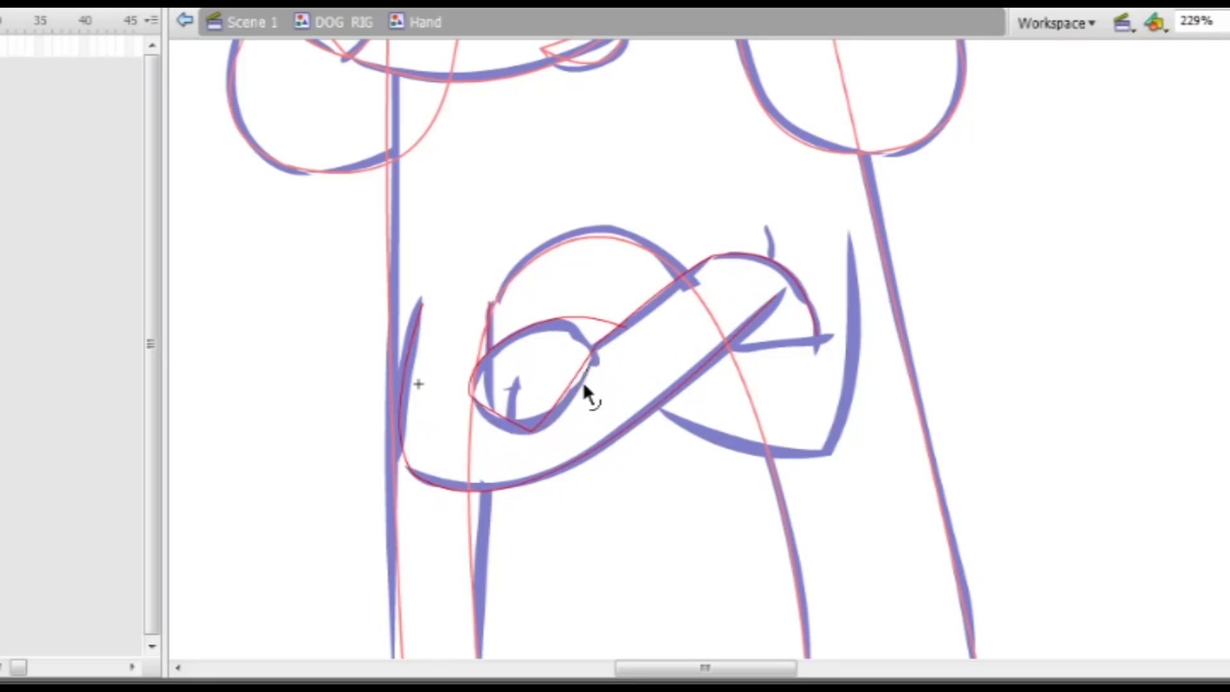
pyautogui.moveTo(498, 424); pyautogui.dragTo(508, 386)
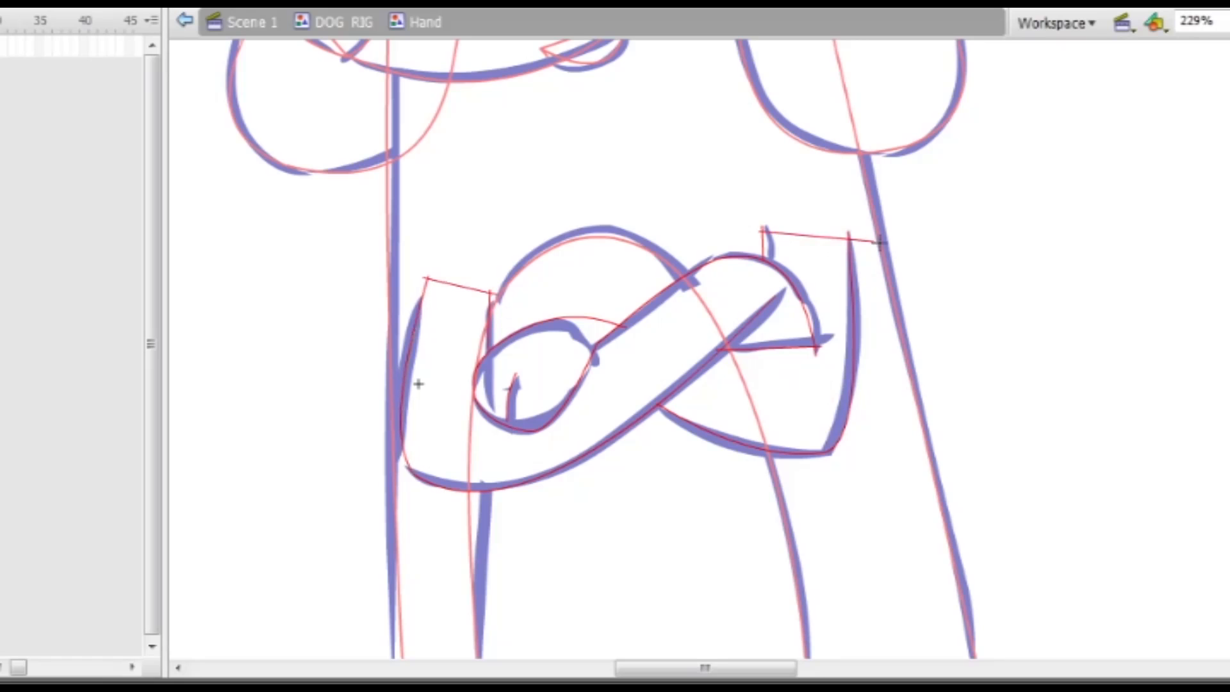
pyautogui.moveTo(676, 355); pyautogui.dragTo(667, 375)
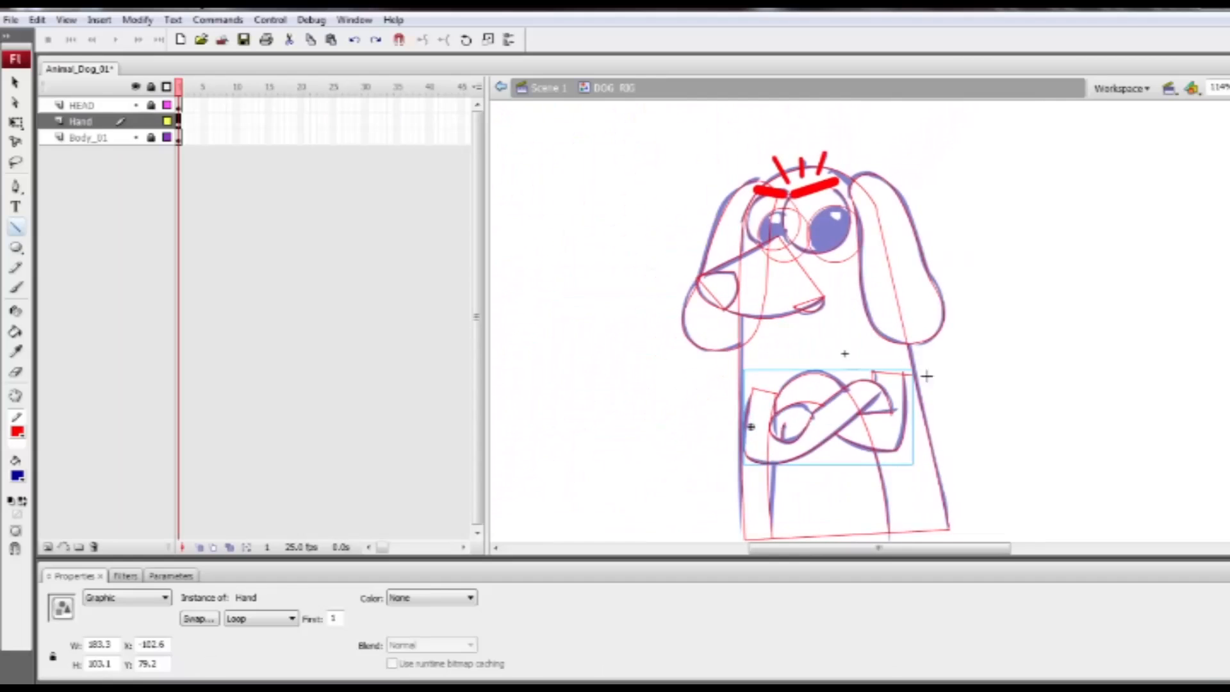
pyautogui.moveTo(499, 514); pyautogui.dragTo(561, 475)
pyautogui.click(151, 122)
# Add a new layer and move it below Body_01.
pyautogui.click(102, 138)
pyautogui.click(48, 547)
pyautogui.moveTo(96, 138); pyautogui.dragTo(111, 191)
# Draw a #003333 filled rectangle behind the dog, delete its outline, lock its layer and unlock the layers above.
pyautogui.click(18, 476)
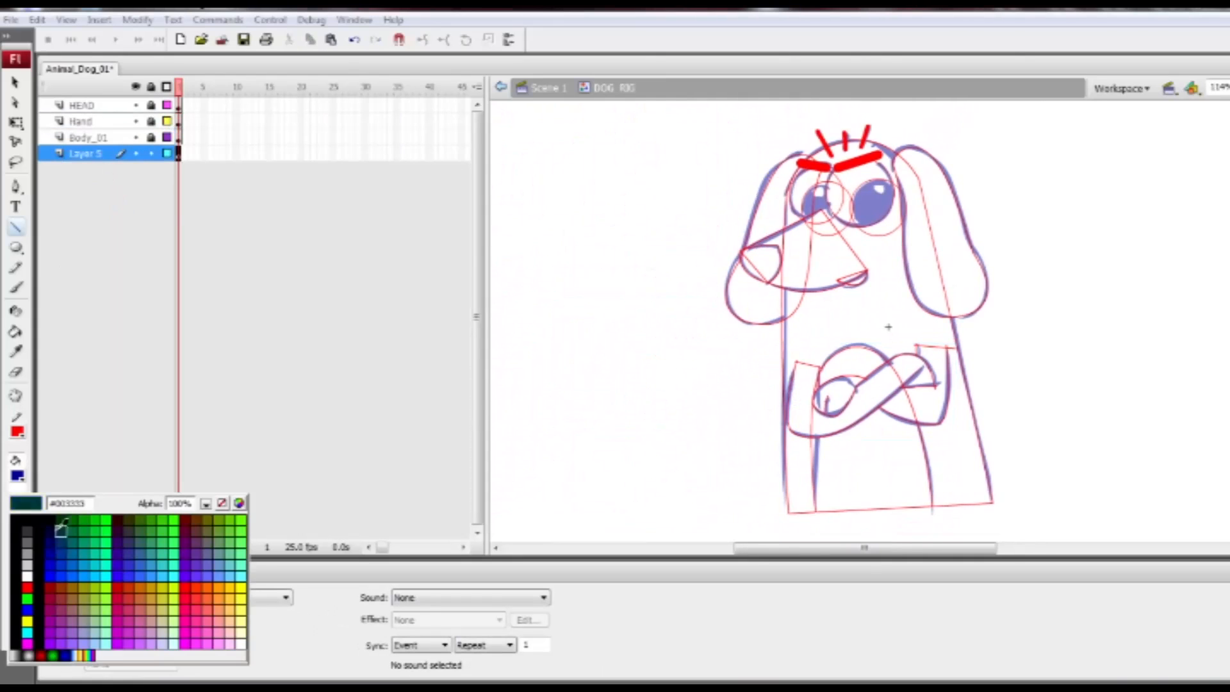
pyautogui.click(61, 529)
pyautogui.hotkey('ctrl', '-')
pyautogui.press('o')
pyautogui.moveTo(15, 247); pyautogui.dragTo(64, 266)
pyautogui.moveTo(663, 178)
pyautogui.mouseDown()
pyautogui.moveTo(1018, 457)
pyautogui.moveTo(1137, 461)
pyautogui.mouseUp()
pyautogui.press('v')
pyautogui.doubleClick(1138, 397)
pyautogui.press('Delete')
pyautogui.click(151, 154)
pyautogui.moveTo(151, 138); pyautogui.dragTo(151, 105)
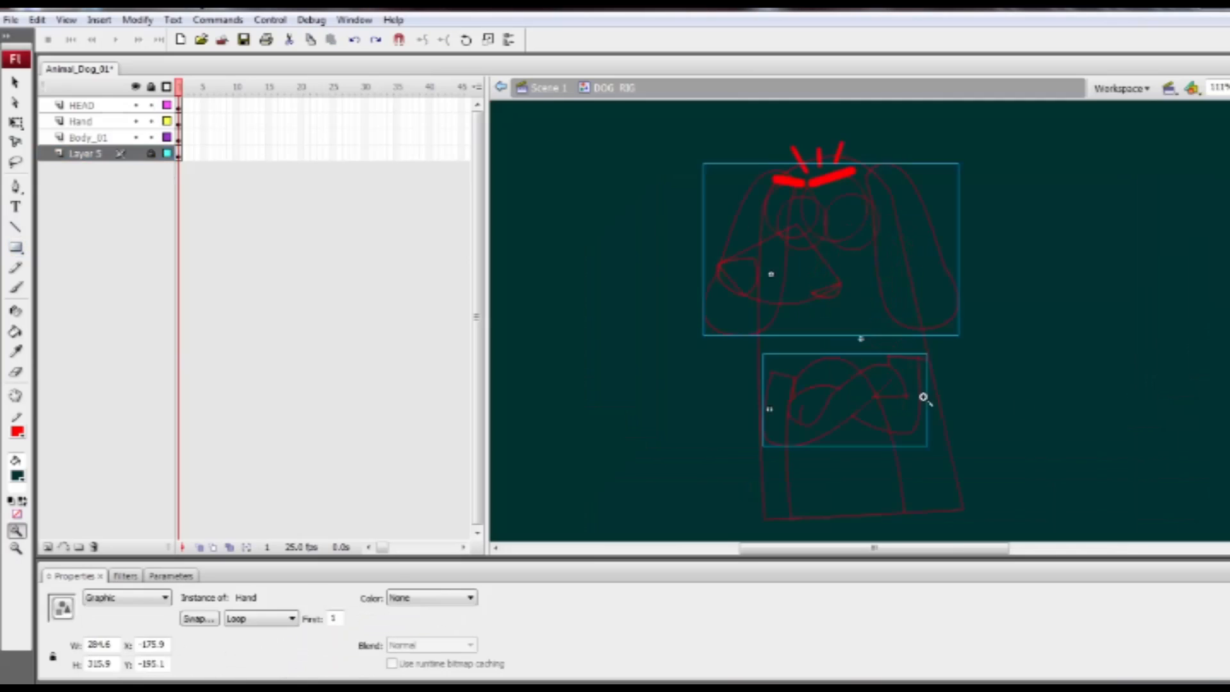
# Hide and show the rig's layer in Scene 1 to check it against the sketch and the stage.
pyautogui.hotkey('ctrl', 'e')
pyautogui.click(136, 105)
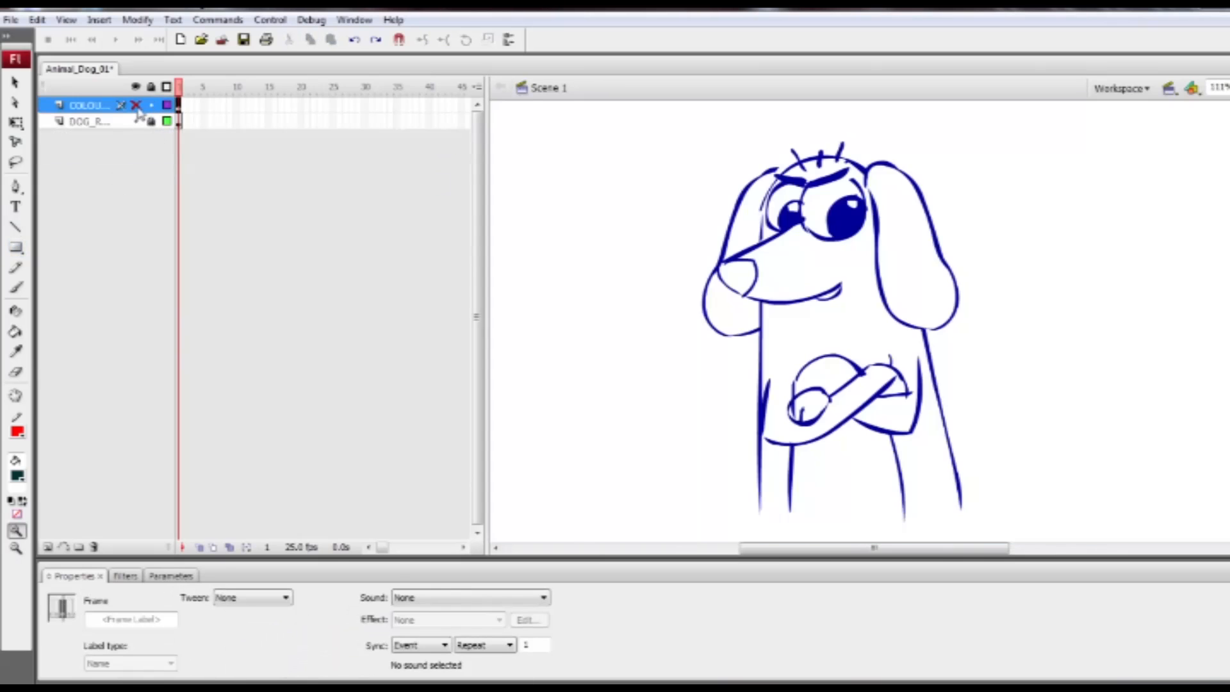
pyautogui.click(135, 106)
pyautogui.click(954, 275)
pyautogui.hotkey('ctrl', '-')
pyautogui.hotkey('ctrl', '-')
pyautogui.hotkey('ctrl', 'e')
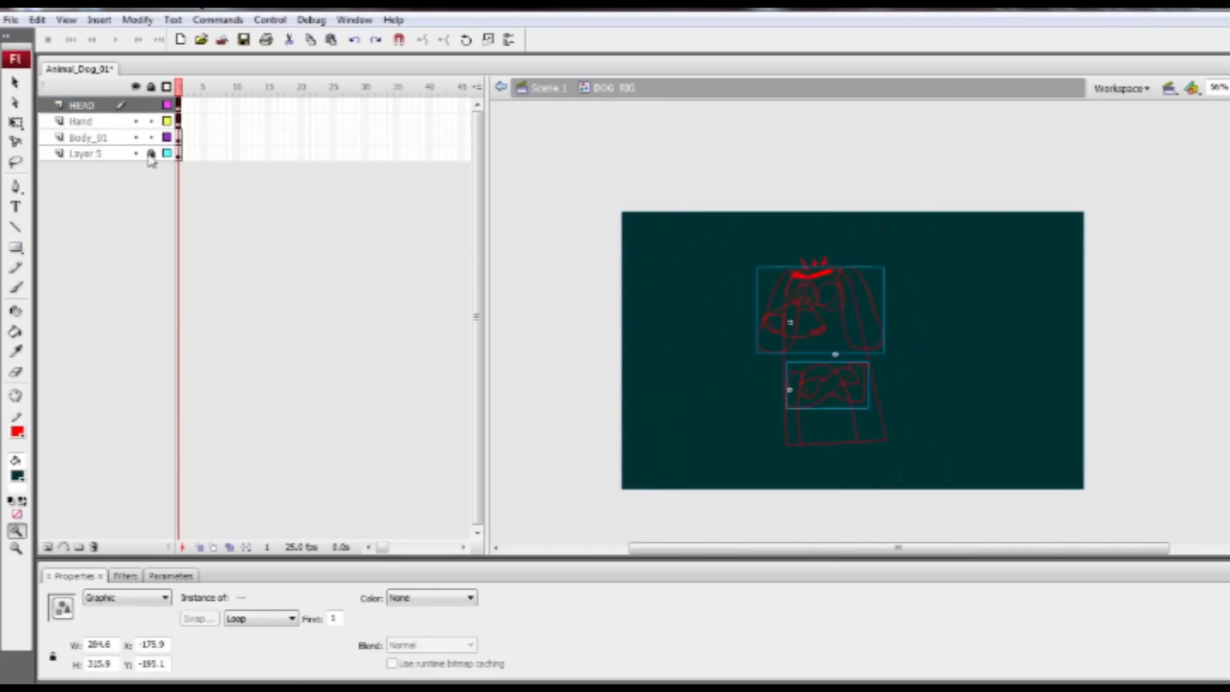
# Move the dark background from DOG RIG to a new bottom layer in Scene 1, deleting its old Layer 5.
pyautogui.click(152, 154)
pyautogui.click(86, 154)
pyautogui.click(94, 547)
pyautogui.doubleClick(647, 259)
pyautogui.click(48, 547)
pyautogui.moveTo(104, 109); pyautogui.dragTo(105, 150)
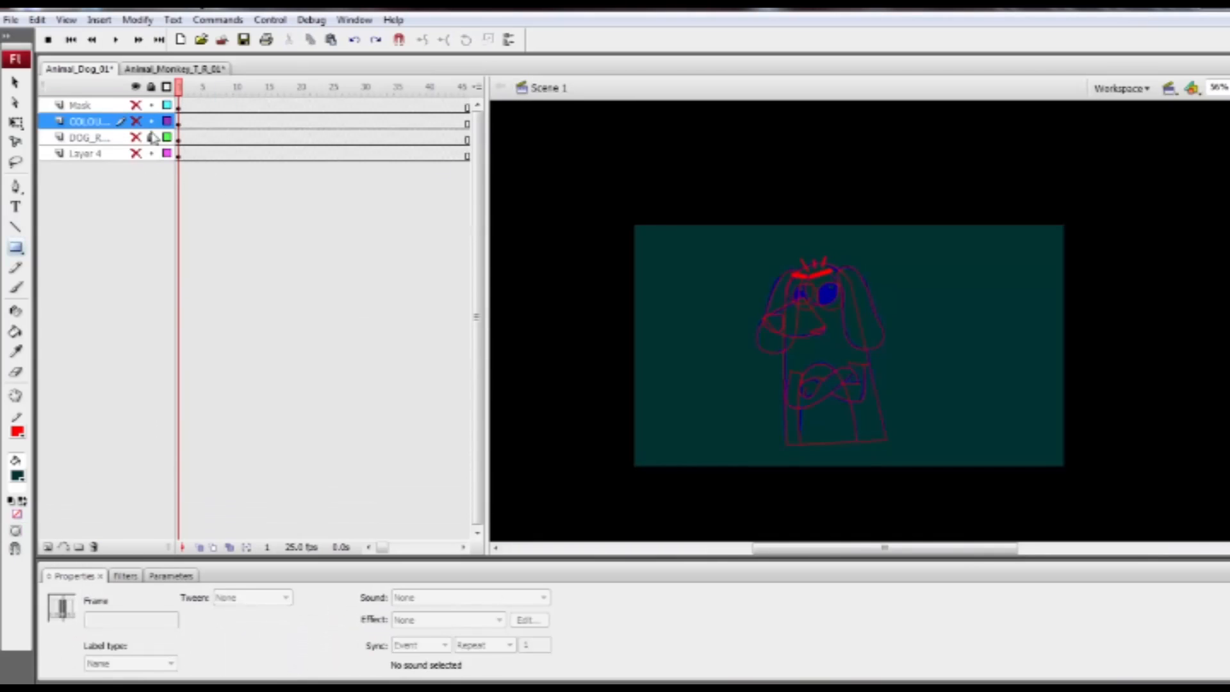
# Move the DOG_RIG instance to the right of the blue sketch, keeping the sketch, background and Mask layers locked.
pyautogui.click(151, 137)
pyautogui.click(151, 155)
pyautogui.press('v')
pyautogui.moveTo(859, 396); pyautogui.dragTo(992, 394)
pyautogui.press('z')
pyautogui.moveTo(733, 229); pyautogui.dragTo(1075, 472)
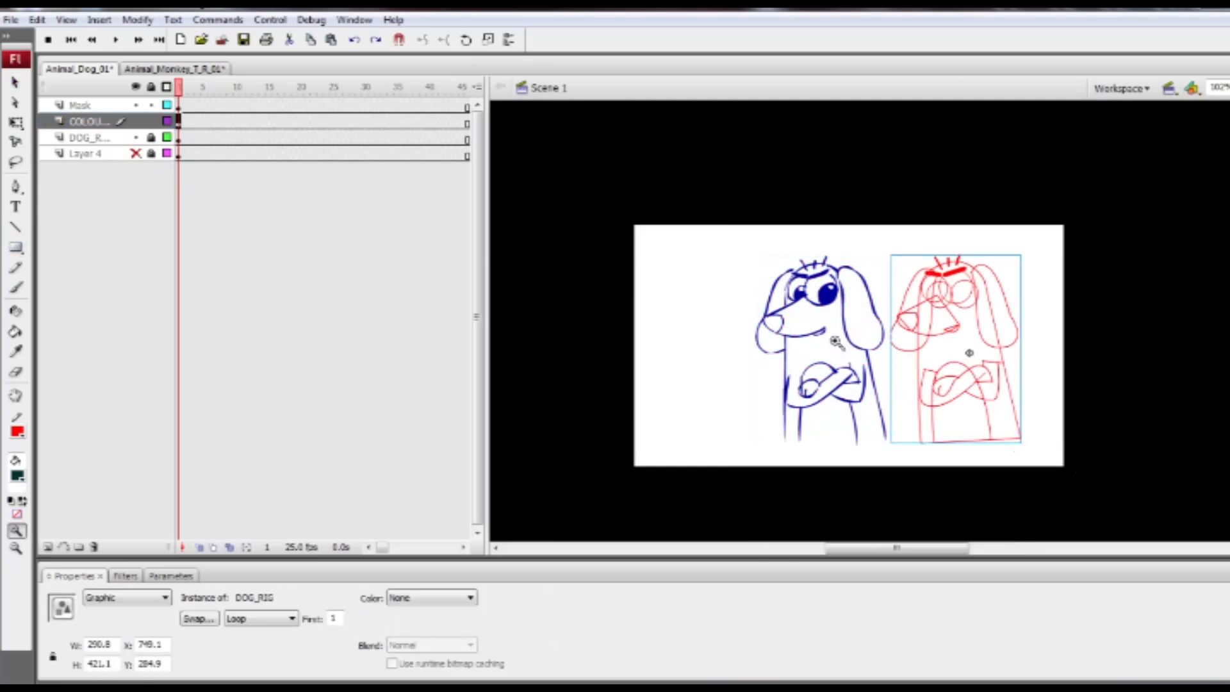
pyautogui.click(151, 105)
pyautogui.hotkey('ctrl', '=')
pyautogui.hotkey('ctrl', '-')
pyautogui.moveTo(882, 286); pyautogui.dragTo(775, 246)
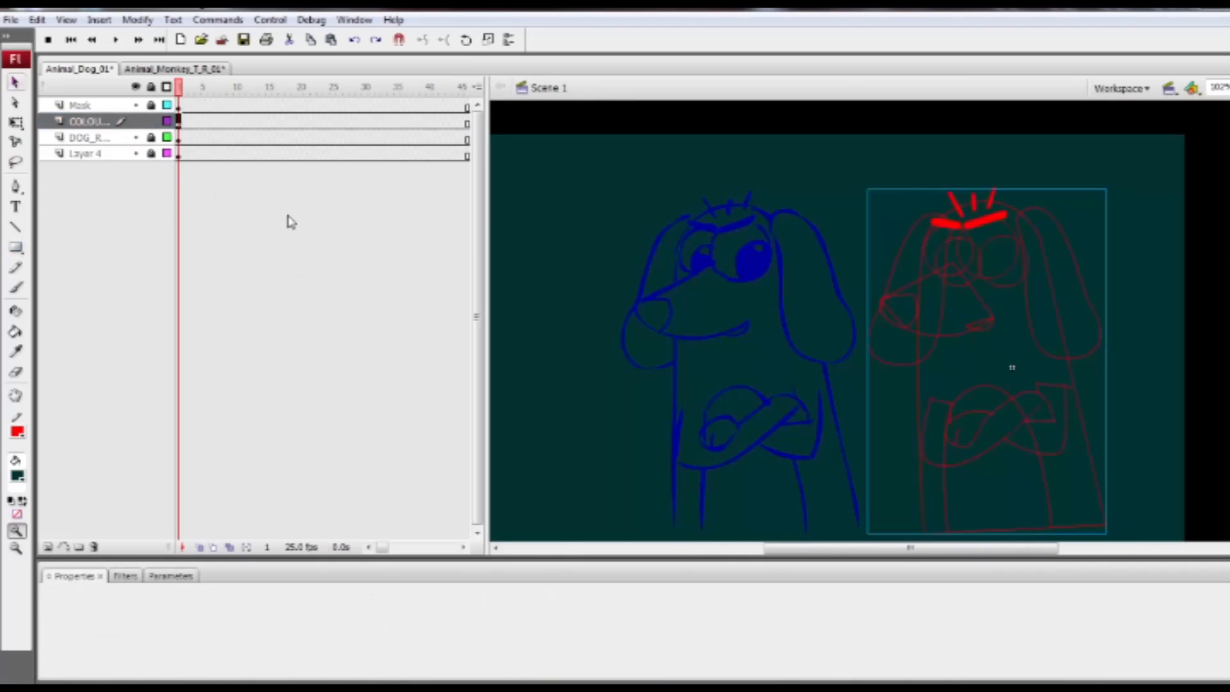
pyautogui.click(181, 218)
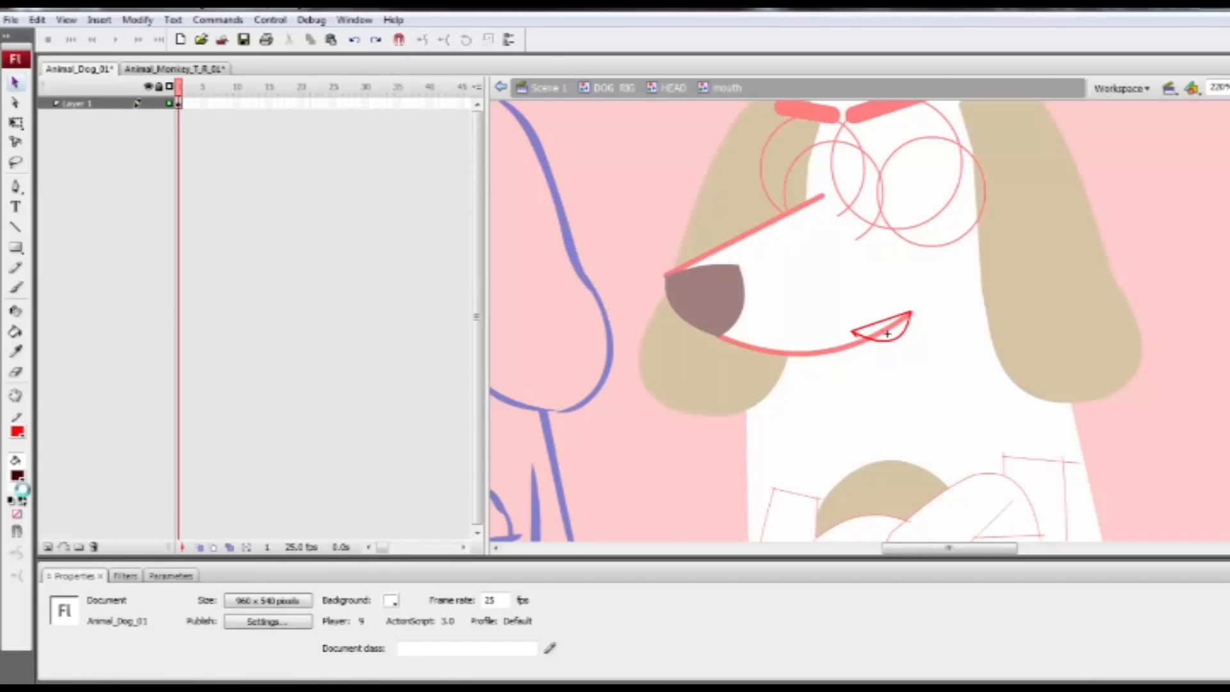
# Choose a custom fill colour for the Paint Bucket inside the mouth symbol.
pyautogui.press('k')
pyautogui.click(18, 475)
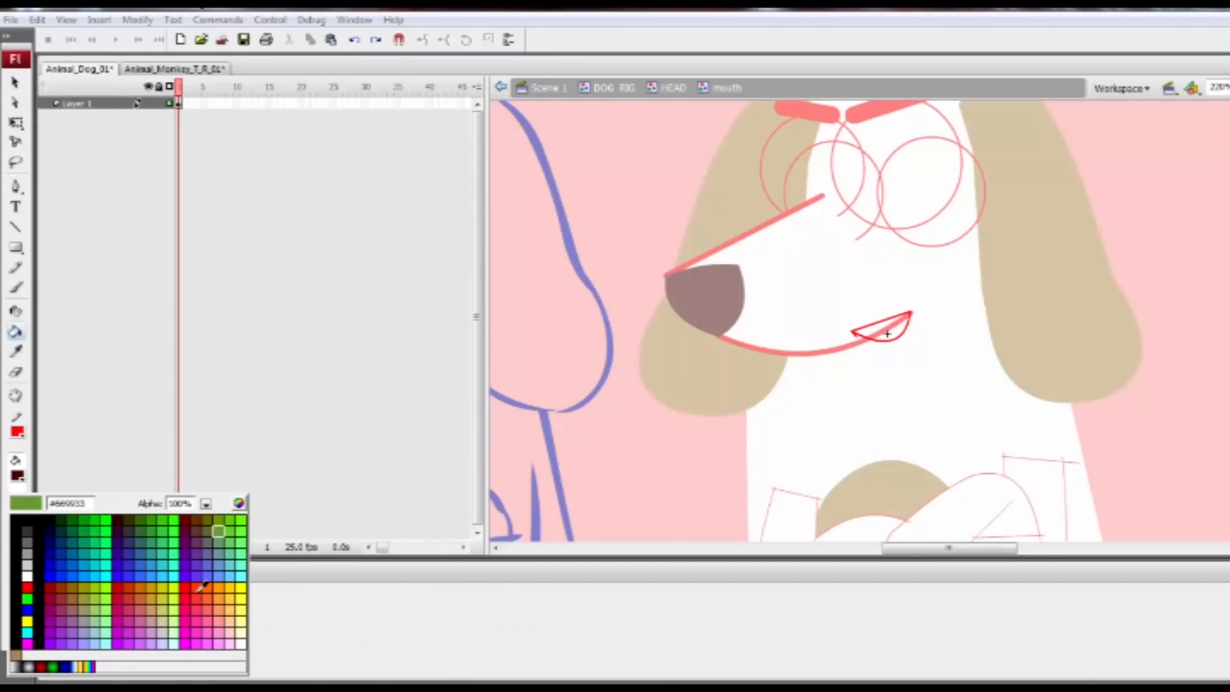
pyautogui.press('Escape')
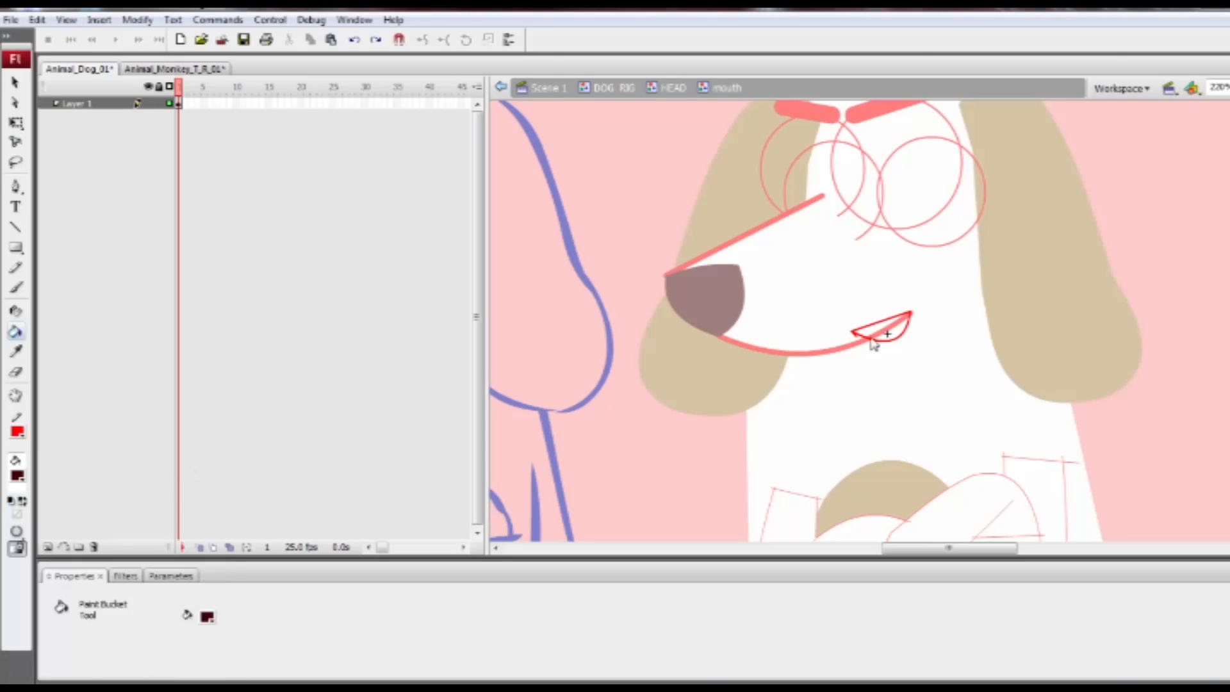
pyautogui.click(17, 475)
pyautogui.click(234, 504)
pyautogui.moveTo(813, 339); pyautogui.dragTo(813, 349)
pyautogui.click(646, 242)
pyautogui.click(507, 452)
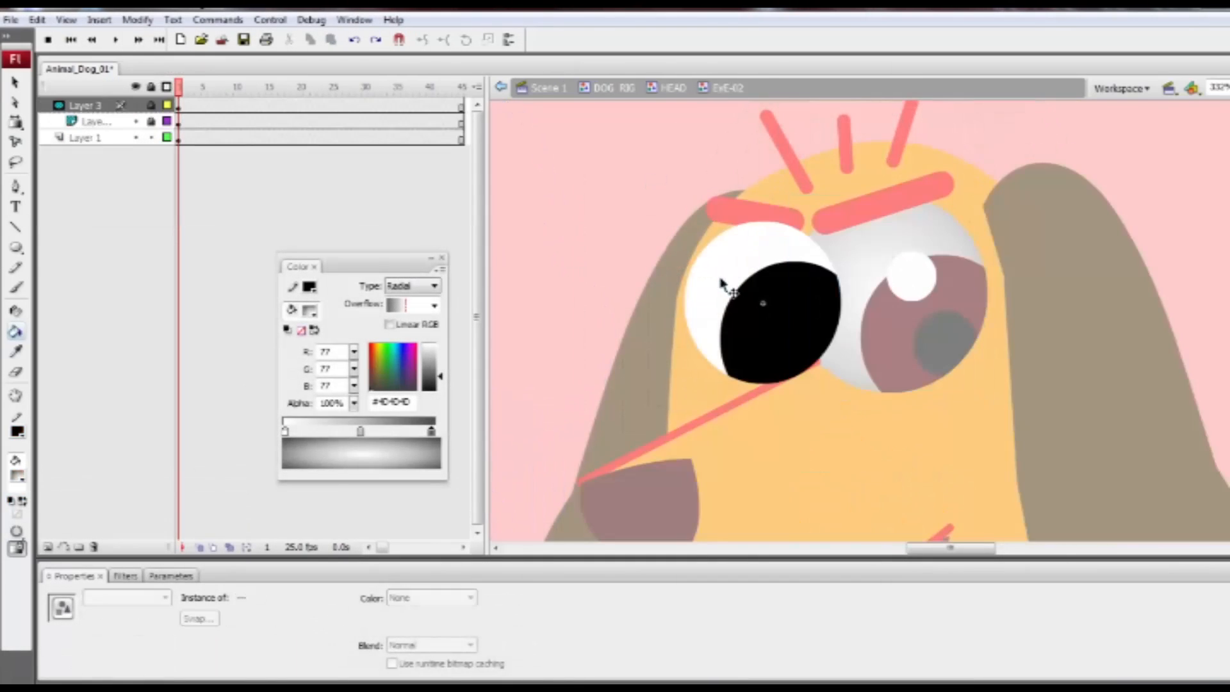
# Fill the white of the EyE-02 eyeball with the white-to-#4D4D4D radial gradient and adjust the gradient's placement.
pyautogui.click(722, 283)
pyautogui.press('f')
pyautogui.moveTo(927, 345); pyautogui.dragTo(903, 339)
pyautogui.press('v')
pyautogui.doubleClick(939, 404)
pyautogui.click(918, 336)
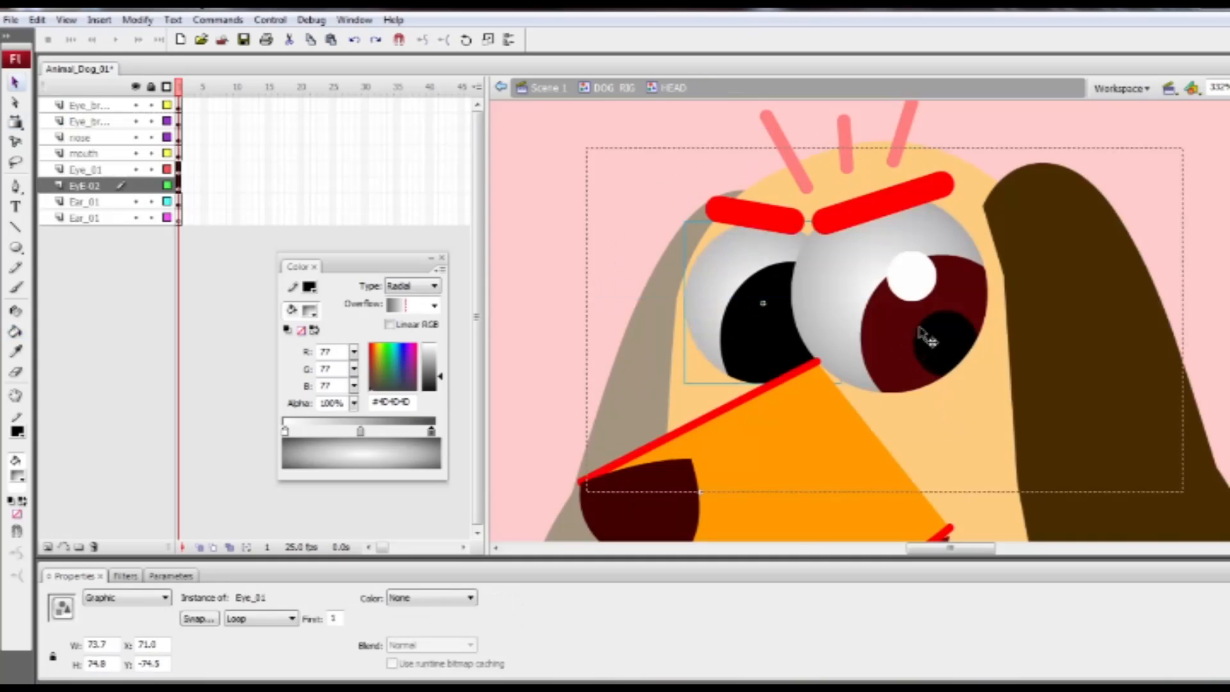
# Enter the hk symbol inside Eye_01, enlarge the black pupil slightly and centre it in the dark red iris.
pyautogui.doubleClick(933, 300)
pyautogui.click(179, 121)
pyautogui.doubleClick(951, 362)
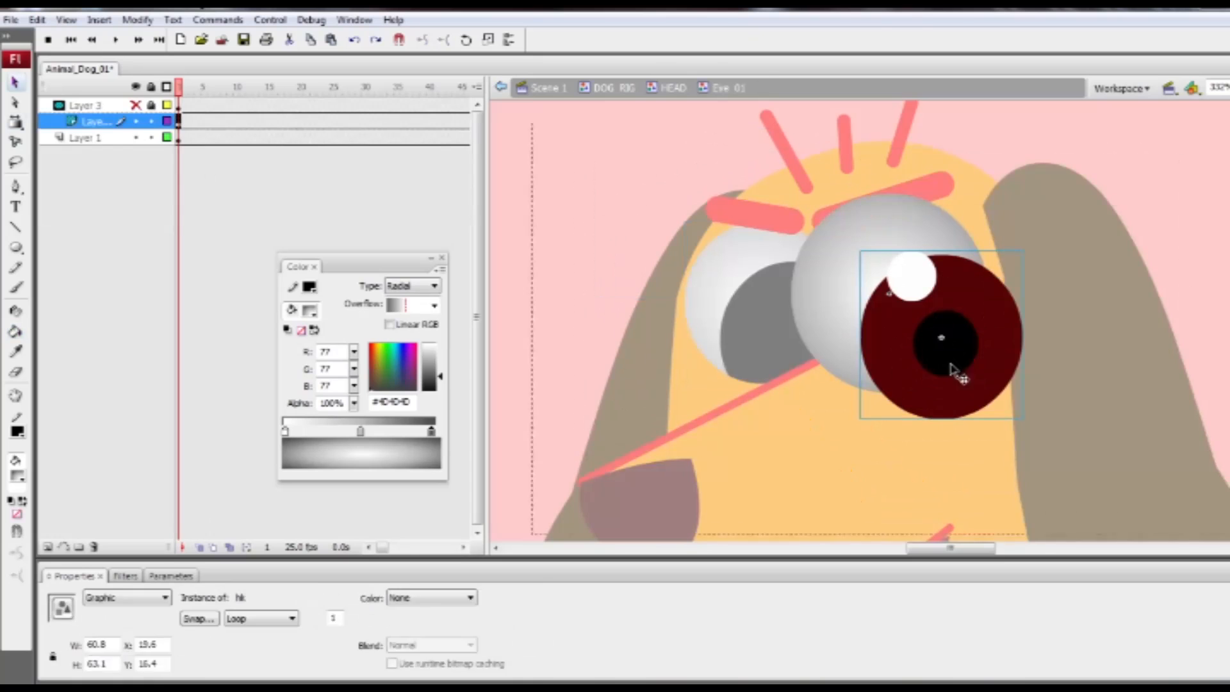
pyautogui.click(951, 359)
pyautogui.press('q')
pyautogui.moveTo(914, 310); pyautogui.dragTo(906, 302)
pyautogui.moveTo(954, 366); pyautogui.dragTo(958, 364)
pyautogui.click(893, 354)
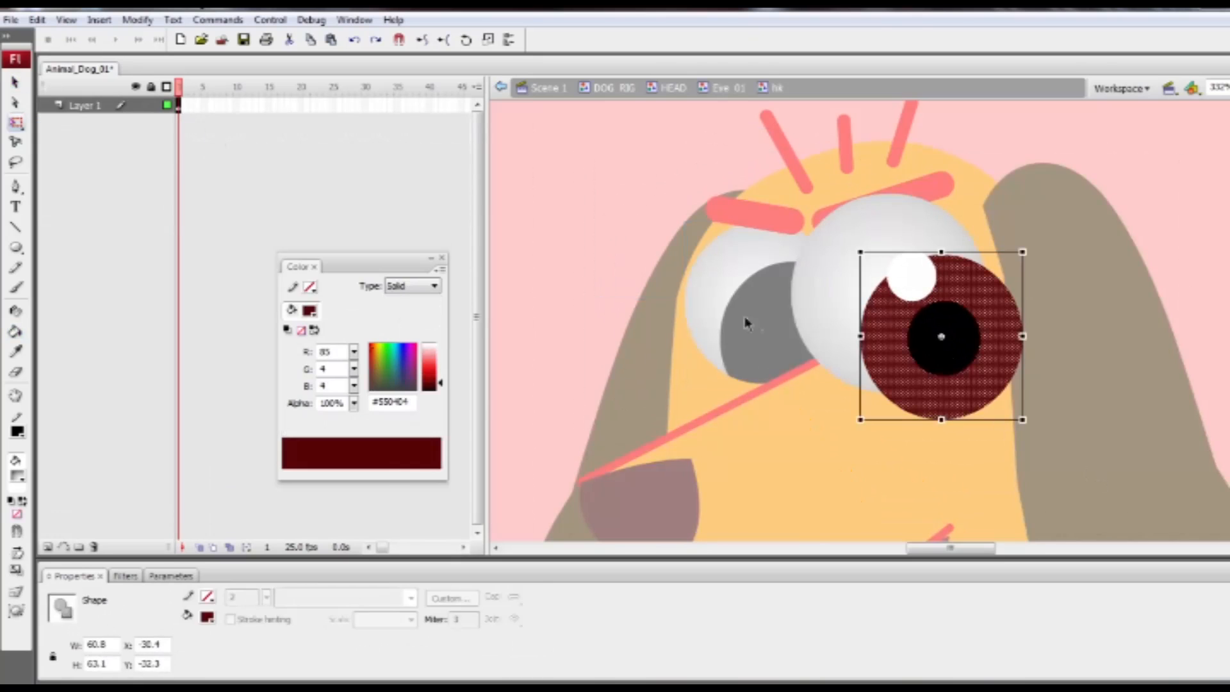
# Copy the iris, pupil and highlight frame from the hk symbol and paste it into the masked layer of EyE-02.
pyautogui.rightClick(180, 106)
pyautogui.click(234, 312)
pyautogui.doubleClick(747, 371)
pyautogui.doubleClick(764, 356)
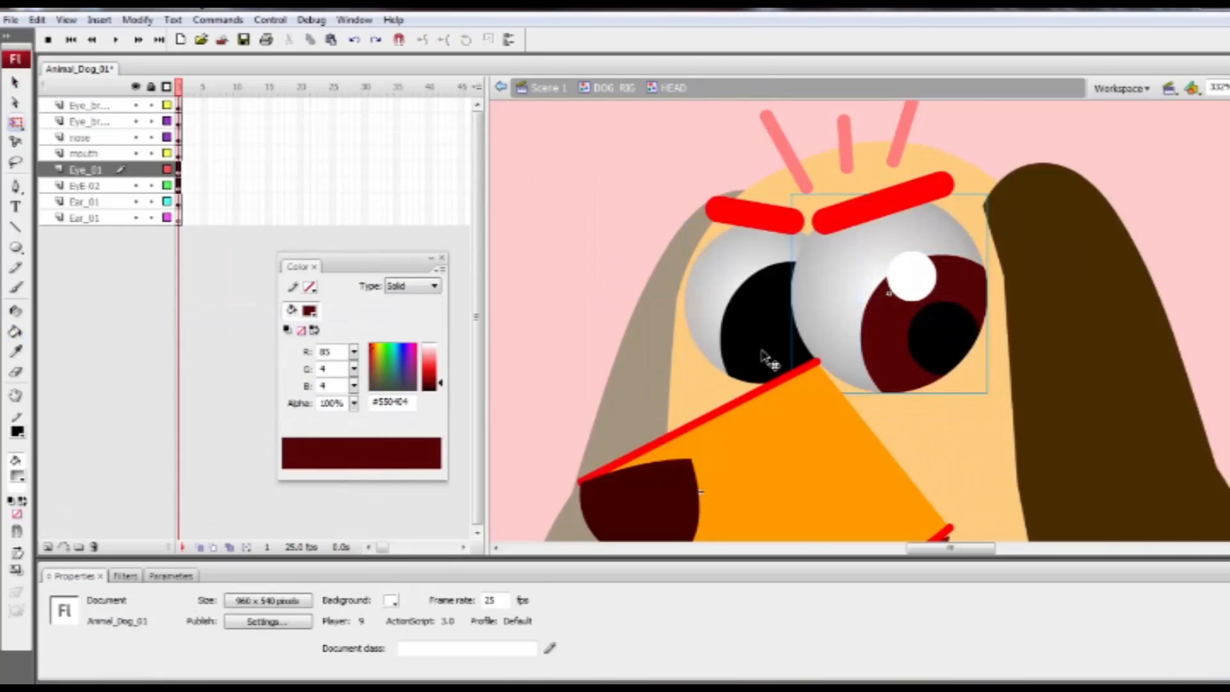
pyautogui.doubleClick(767, 355)
pyautogui.click(152, 122)
pyautogui.click(185, 122)
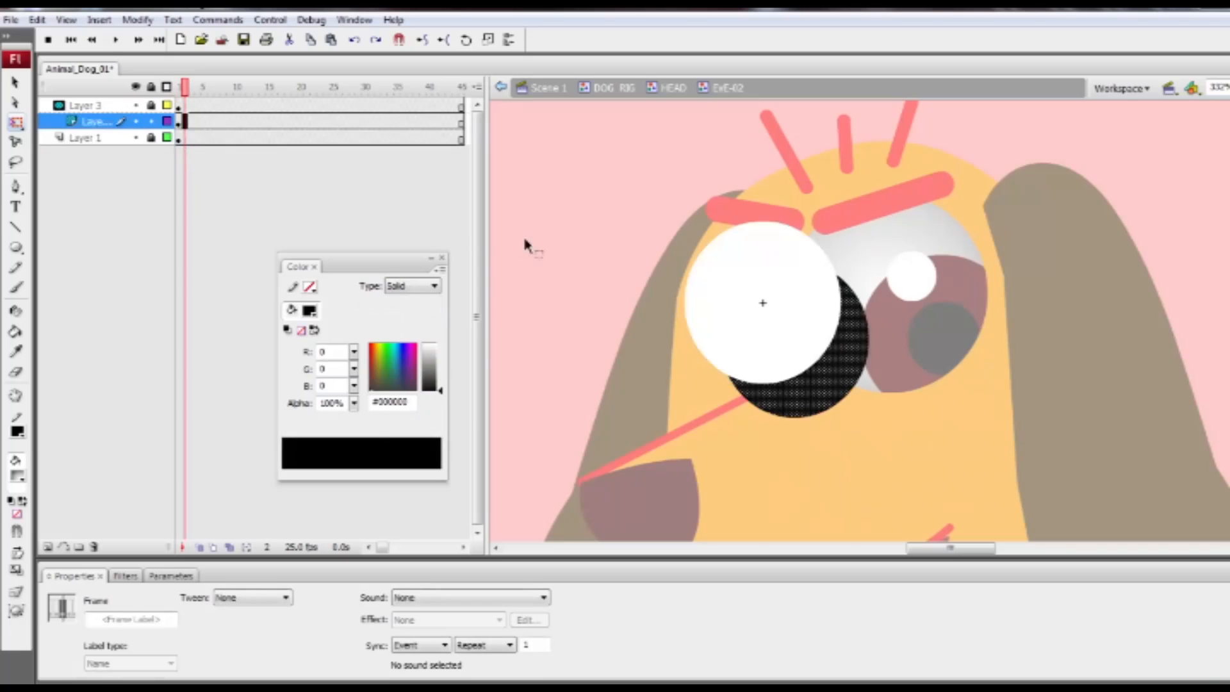
pyautogui.click(122, 122)
pyautogui.click(48, 547)
pyautogui.click(151, 138)
pyautogui.rightClick(180, 121)
pyautogui.click(237, 346)
# Nudge the pasted iris and pupil artwork into place in EyE-02 and convert it to a symbol named jhg.
pyautogui.click(136, 105)
pyautogui.moveTo(791, 351)
pyautogui.mouseDown()
pyautogui.moveTo(837, 404)
pyautogui.moveTo(832, 393)
pyautogui.moveTo(879, 344)
pyautogui.moveTo(801, 342)
pyautogui.mouseUp()
pyautogui.press('F8')
pyautogui.write('jhg')
pyautogui.press('Return')
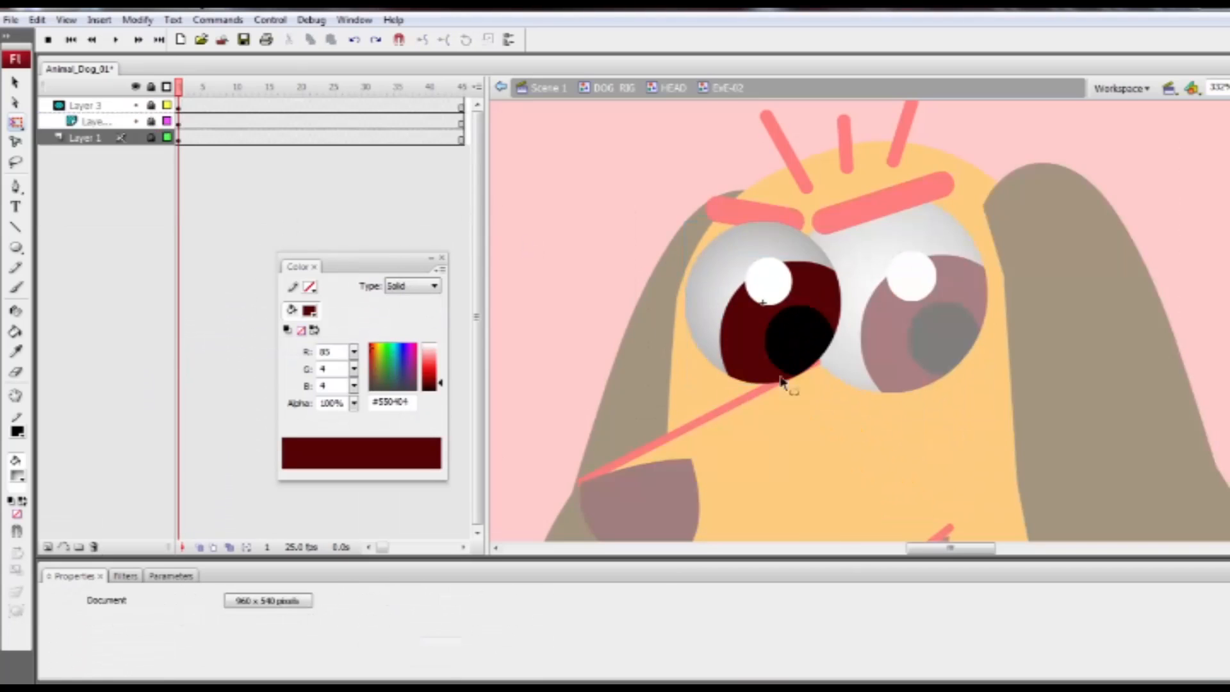
pyautogui.click(805, 412)
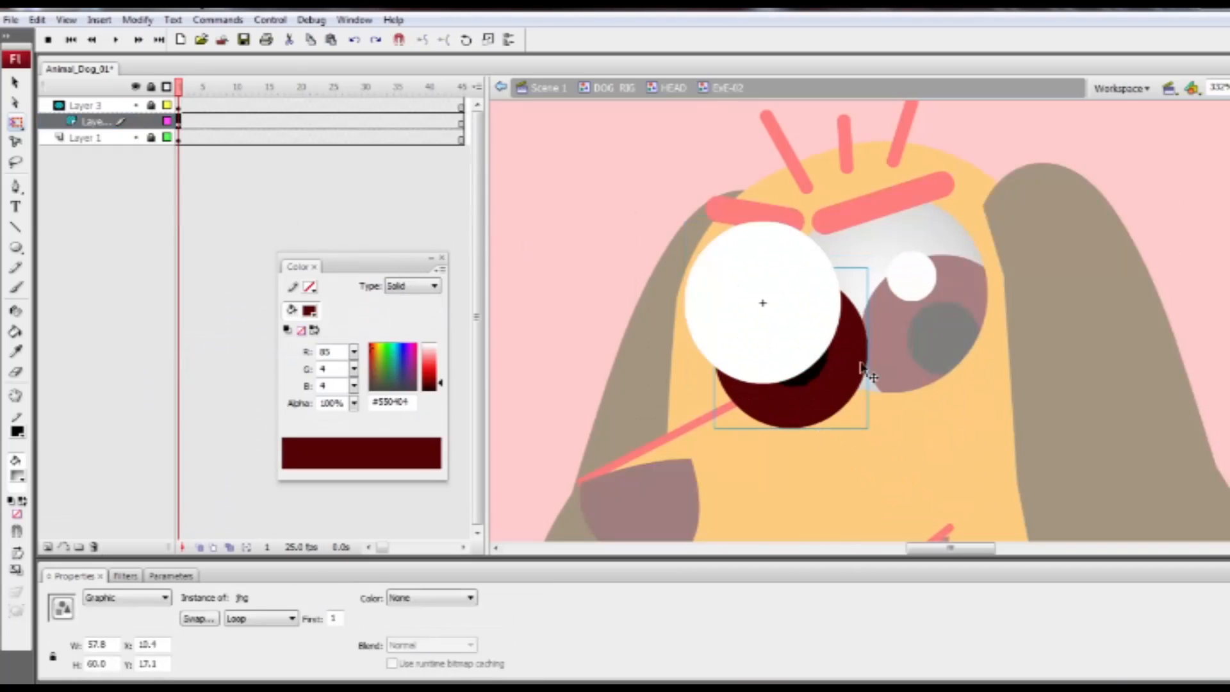
pyautogui.doubleClick(886, 425)
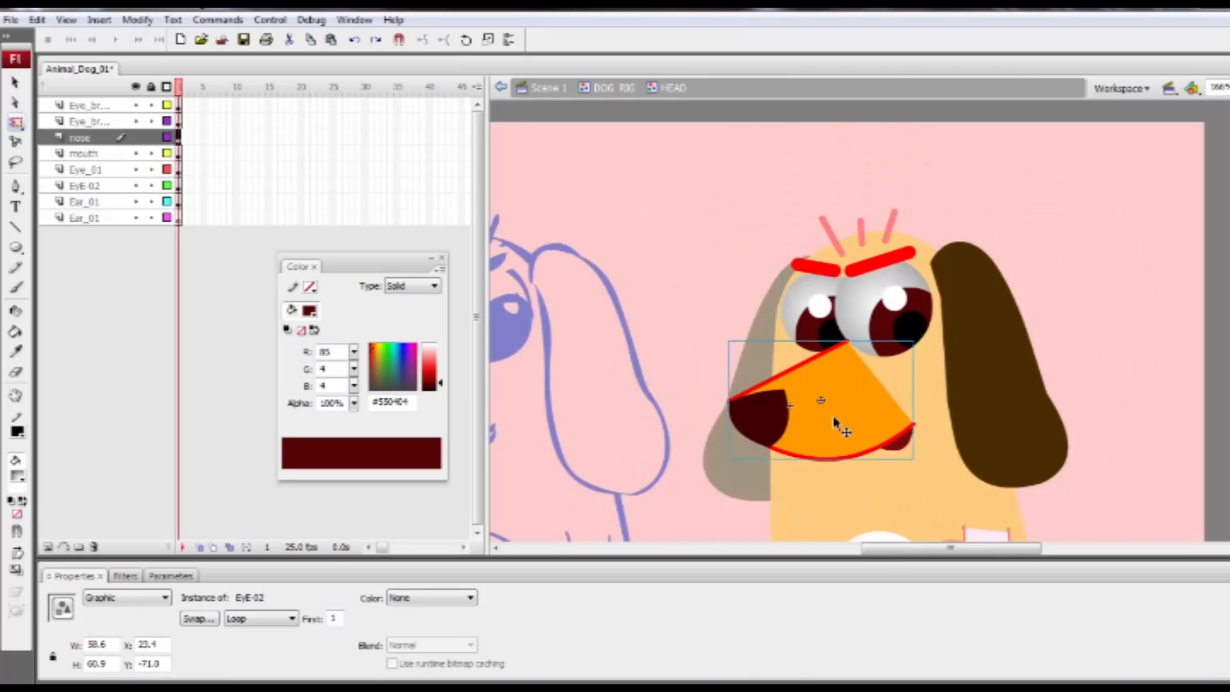
# Recolour the muzzle's red outlines in the nose symbol with the darker orange #C17402 using the Ink Bottle.
pyautogui.doubleClick(837, 420)
pyautogui.click(771, 460)
pyautogui.click(19, 478)
pyautogui.click(832, 413)
pyautogui.click(314, 330)
pyautogui.moveTo(440, 367); pyautogui.dragTo(441, 373)
pyautogui.click(554, 387)
pyautogui.click(740, 397)
pyautogui.press('s')
pyautogui.click(734, 401)
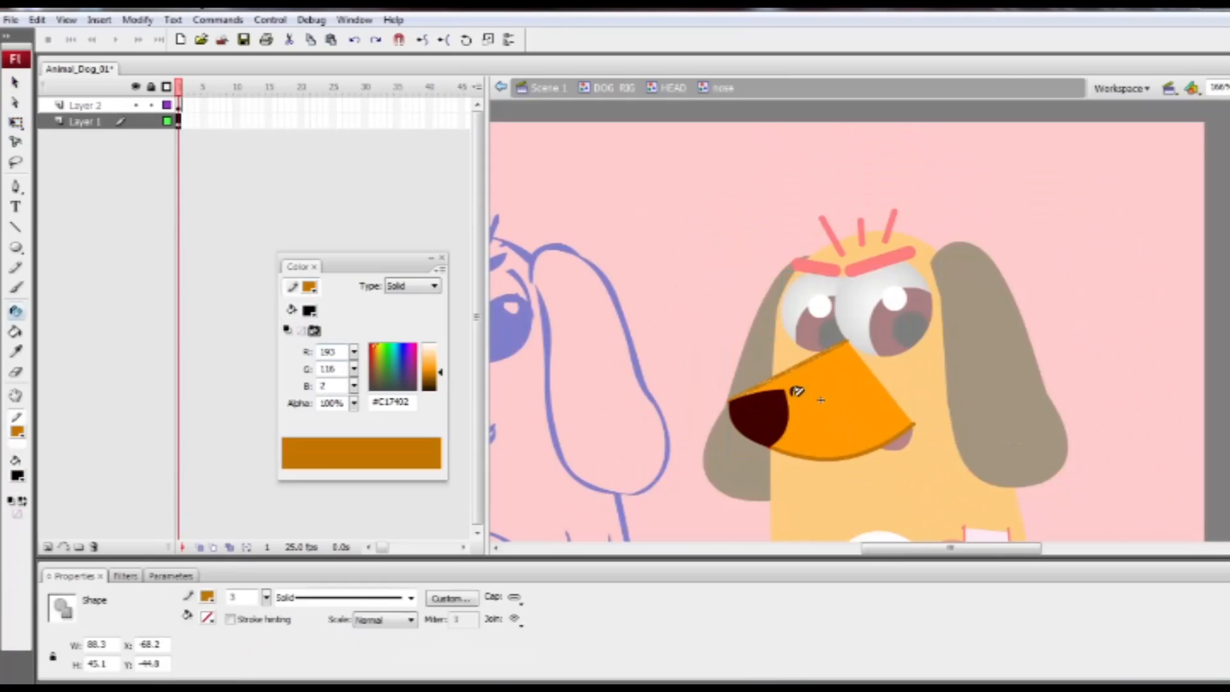
pyautogui.click(782, 455)
# Try to recolour the outline around the nose tip with Layer 2 hidden and locked.
pyautogui.click(136, 105)
pyautogui.click(151, 105)
pyautogui.click(757, 382)
pyautogui.click(754, 425)
pyautogui.hotkey('ctrl', 'z')
pyautogui.hotkey('ctrl', 'z')
pyautogui.hotkey('ctrl', 'z')
# Save the document, enter the Ear 01 symbol and set the active colour type to Linear.
pyautogui.keyDown('ctrl'); pyautogui.doubleClick(915, 482); pyautogui.keyUp('ctrl')
pyautogui.hotkey('ctrl', 's')
pyautogui.click(1036, 368)
pyautogui.doubleClick(986, 398)
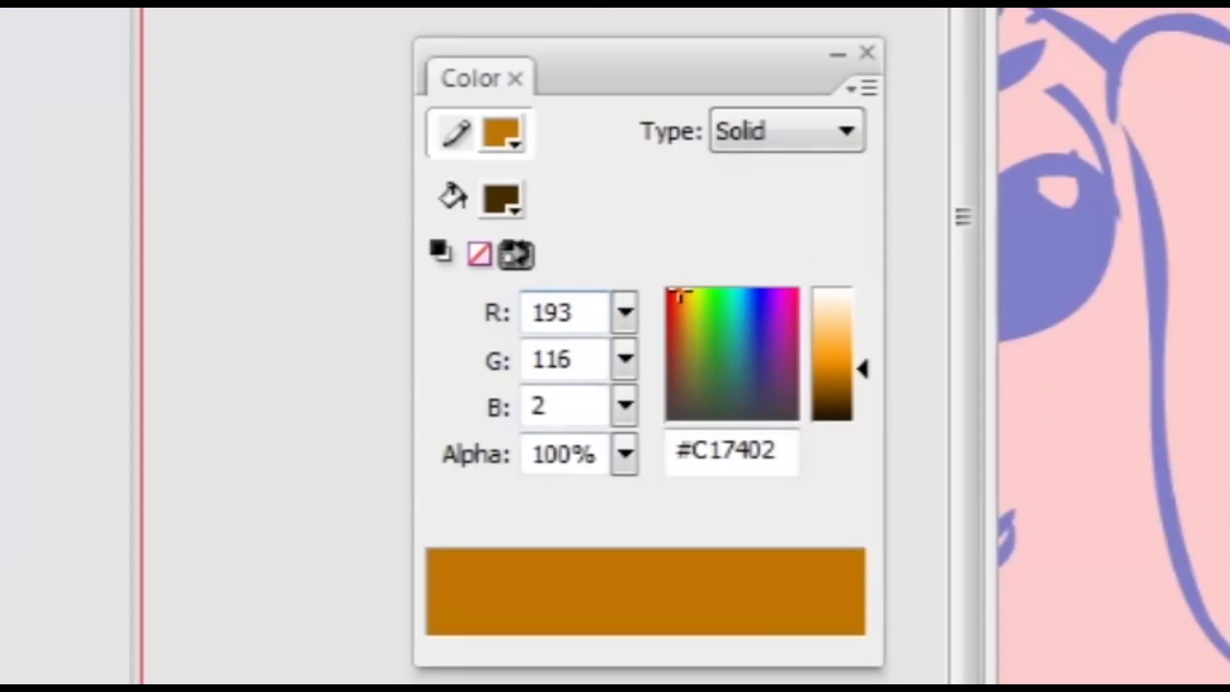
pyautogui.click(846, 131)
pyautogui.click(763, 206)
# Set both gradient stops to the ear's dark brown and lighten the left stop to #875101.
pyautogui.click(851, 533)
pyautogui.doubleClick(852, 535)
pyautogui.click(499, 199)
pyautogui.click(437, 533)
pyautogui.doubleClick(437, 533)
pyautogui.click(501, 198)
pyautogui.moveTo(863, 403); pyautogui.dragTo(863, 377)
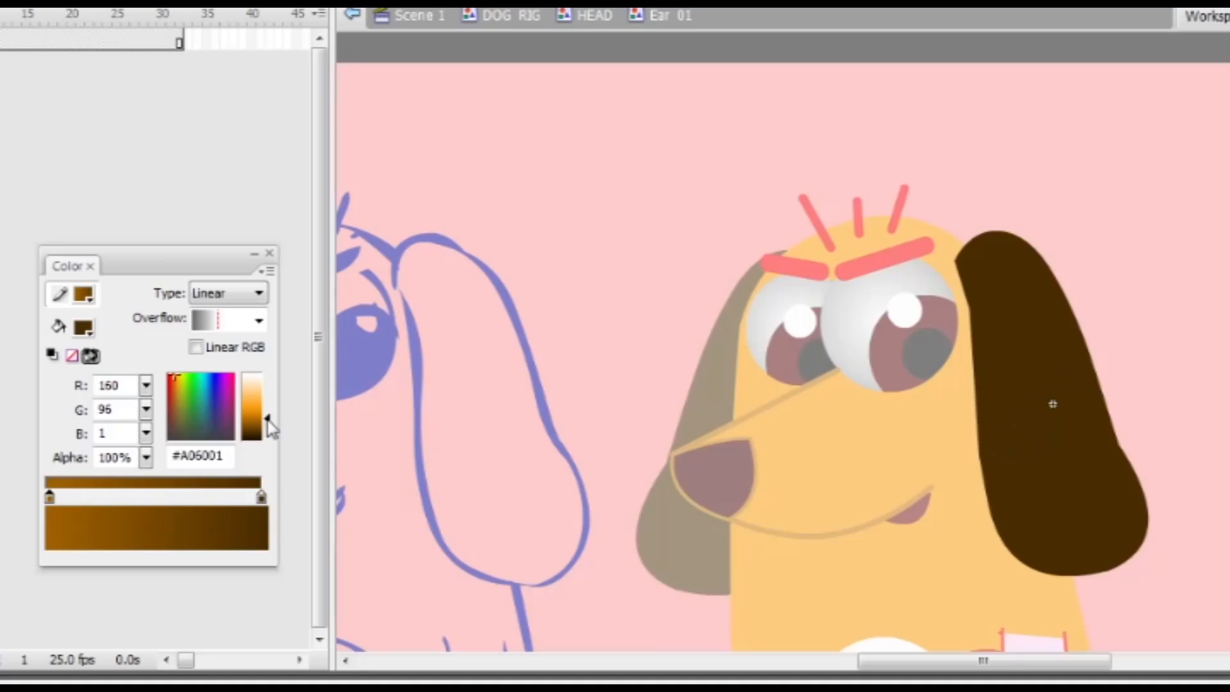
pyautogui.moveTo(269, 420); pyautogui.dragTo(268, 426)
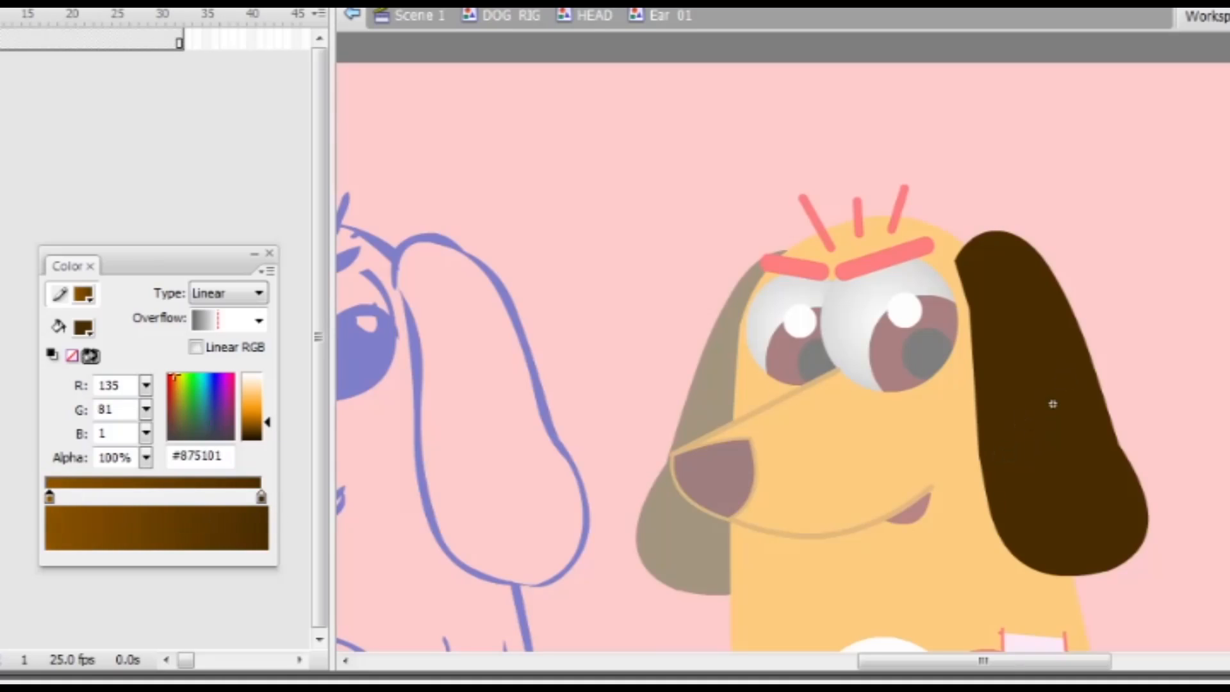
# Fill the ear in Ear 01 with the brown linear gradient and angle the gradient along the ear.
pyautogui.click(90, 355)
pyautogui.moveTo(1005, 419)
pyautogui.mouseDown()
pyautogui.moveTo(1069, 398)
pyautogui.moveTo(1009, 440)
pyautogui.mouseUp()
pyautogui.moveTo(1012, 433); pyautogui.dragTo(1051, 420)
pyautogui.moveTo(1086, 412); pyautogui.dragTo(1028, 432)
pyautogui.press('f')
pyautogui.click(1056, 431)
pyautogui.moveTo(1075, 582); pyautogui.dragTo(1051, 582)
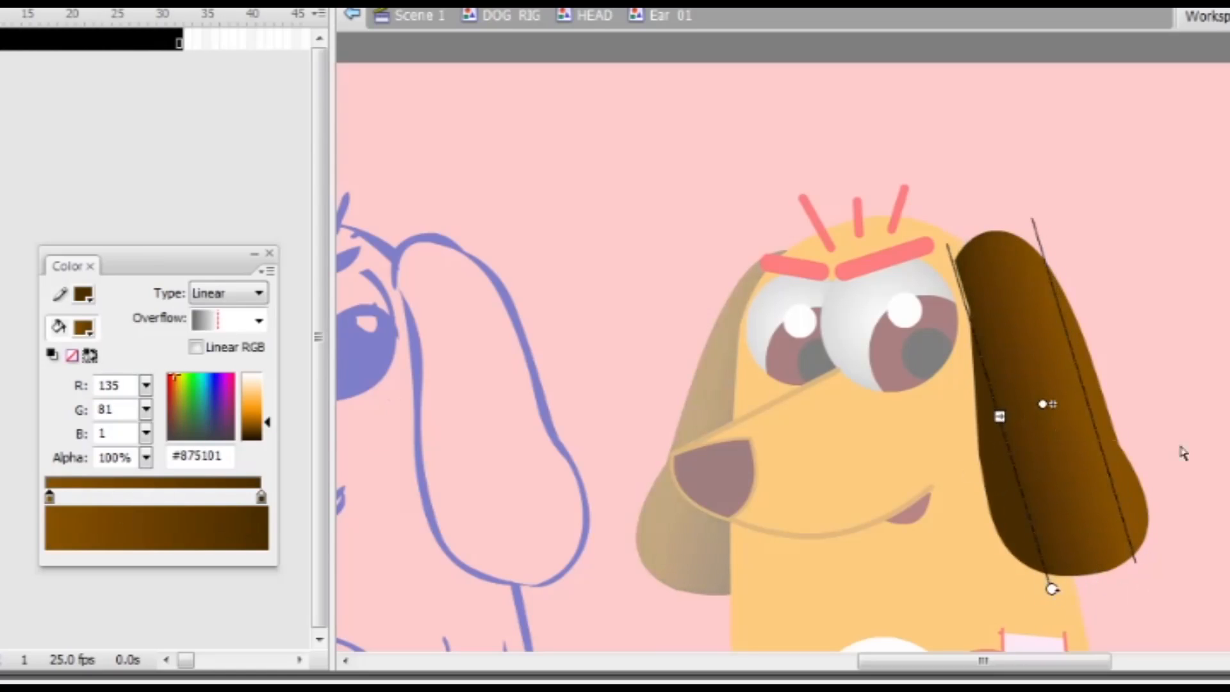
pyautogui.click(49, 497)
pyautogui.moveTo(267, 422)
pyautogui.mouseDown()
pyautogui.moveTo(267, 409)
pyautogui.moveTo(271, 438)
pyautogui.moveTo(269, 427)
pyautogui.mouseUp()
pyautogui.hotkey('ctrl', 'z')
# Darken the ear gradient's right stop to #110A00 and slide it close to the light brown stop.
pyautogui.press('q')
pyautogui.press('f')
pyautogui.click(261, 497)
pyautogui.click(1045, 442)
pyautogui.click(1080, 451)
pyautogui.moveTo(61, 497); pyautogui.dragTo(94, 543)
pyautogui.moveTo(261, 497); pyautogui.dragTo(107, 496)
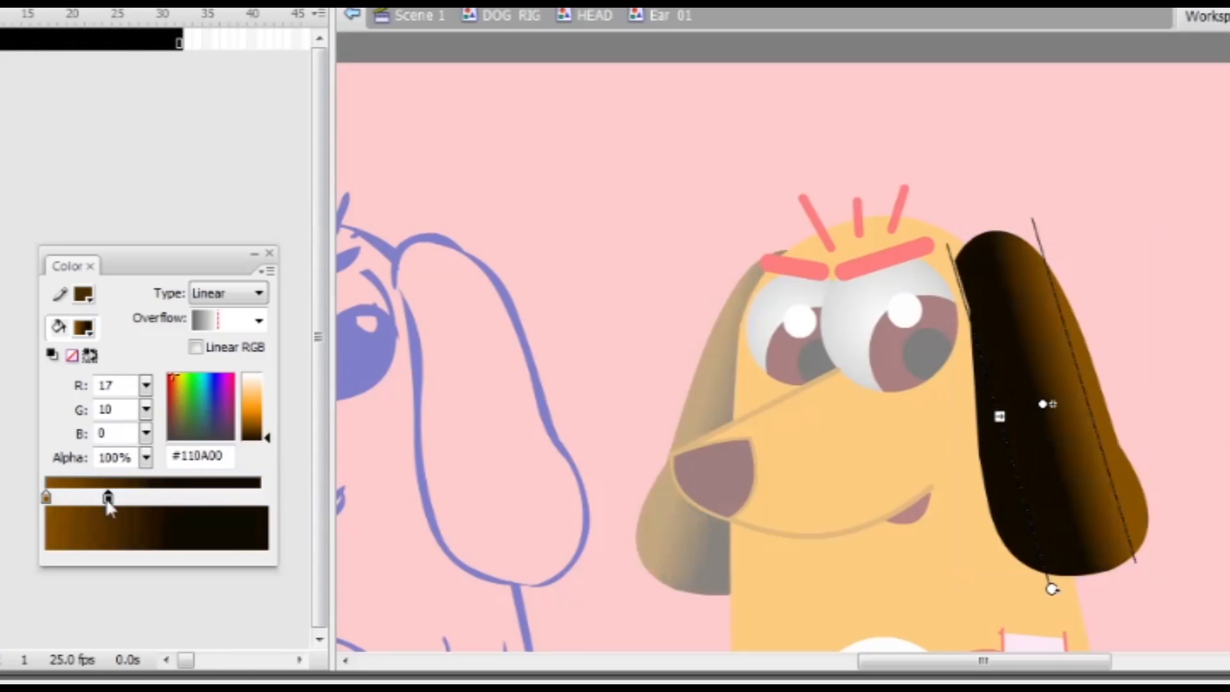
# Add a #000000 stop at the right end of the ear gradient, then narrow and rotate the gradient on the ear.
pyautogui.click(261, 497)
pyautogui.moveTo(999, 416); pyautogui.dragTo(1036, 403)
pyautogui.moveTo(1027, 595); pyautogui.dragTo(1039, 594)
pyautogui.press('v')
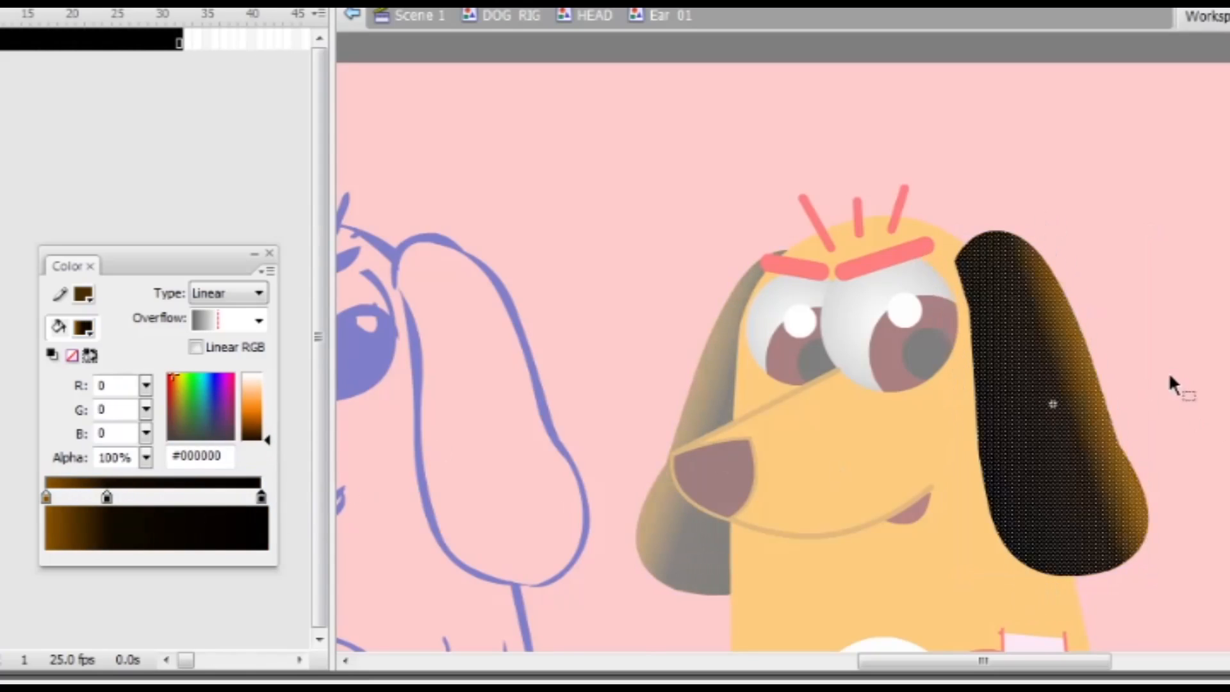
pyautogui.doubleClick(1169, 373)
# Recolour the strokes in Eye brow 01 and Eye brow 02 black (#000000).
pyautogui.doubleClick(885, 262)
pyautogui.click(83, 294)
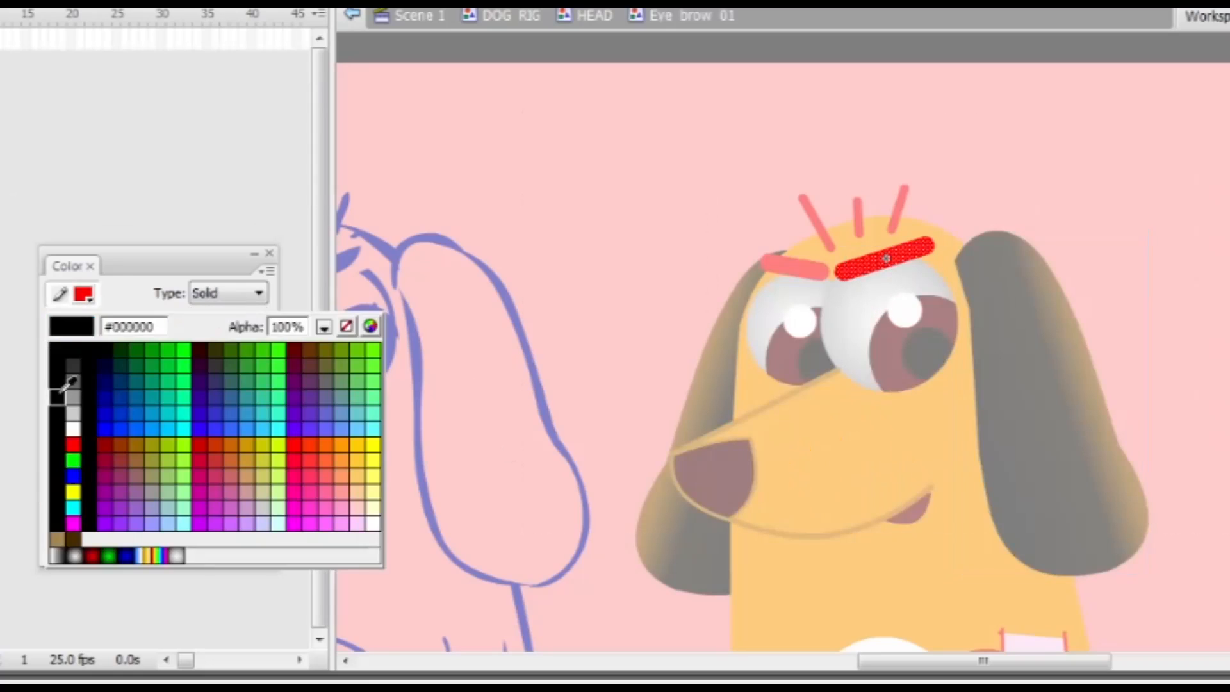
pyautogui.click(63, 349)
pyautogui.doubleClick(794, 267)
pyautogui.doubleClick(795, 267)
pyautogui.moveTo(1027, 182); pyautogui.dragTo(682, 410)
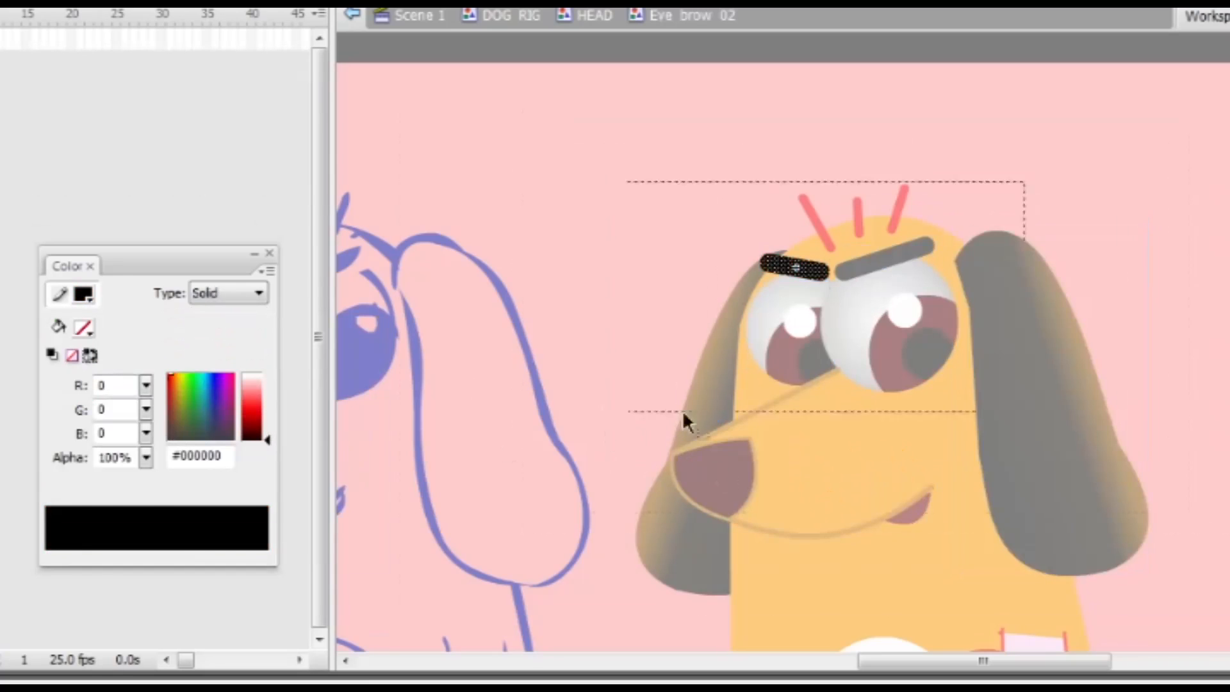
pyautogui.doubleClick(941, 443)
pyautogui.doubleClick(962, 477)
# Sample the body's orange (#FF9900) and fill the crossed arms in the Hand symbol with it.
pyautogui.moveTo(943, 569); pyautogui.dragTo(836, 377)
pyautogui.click(924, 454)
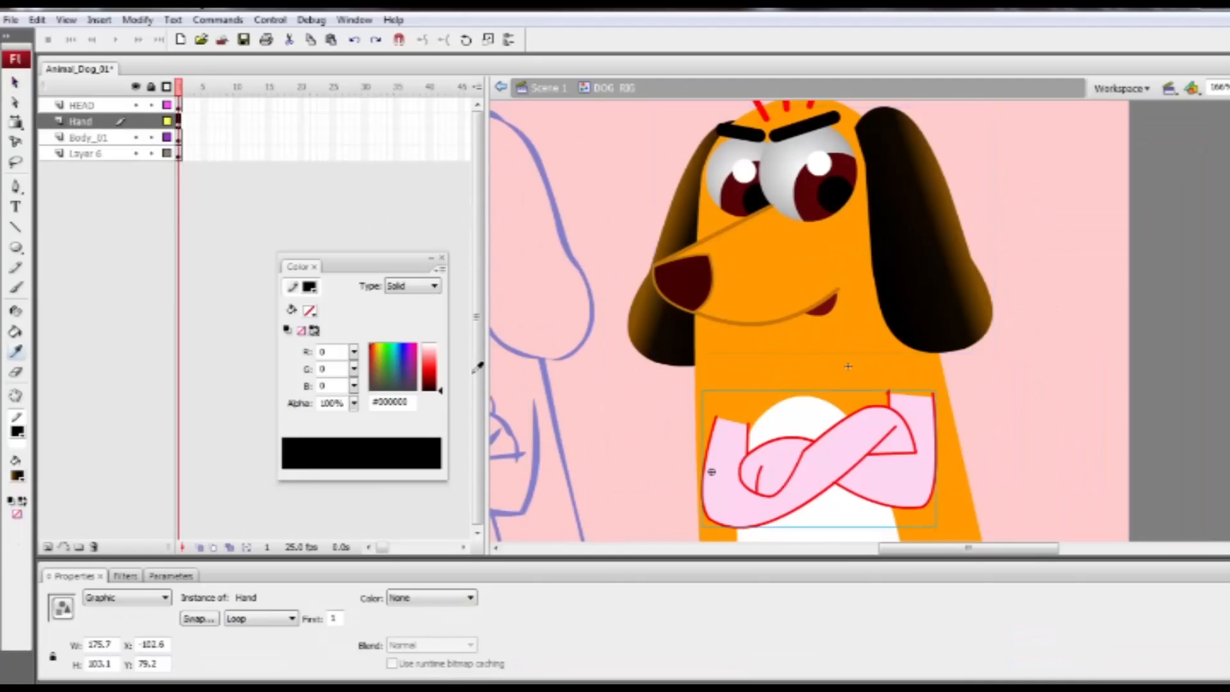
pyautogui.click(309, 311)
pyautogui.click(944, 459)
pyautogui.doubleClick(908, 475)
pyautogui.press('k')
pyautogui.click(892, 474)
pyautogui.click(841, 447)
pyautogui.click(761, 454)
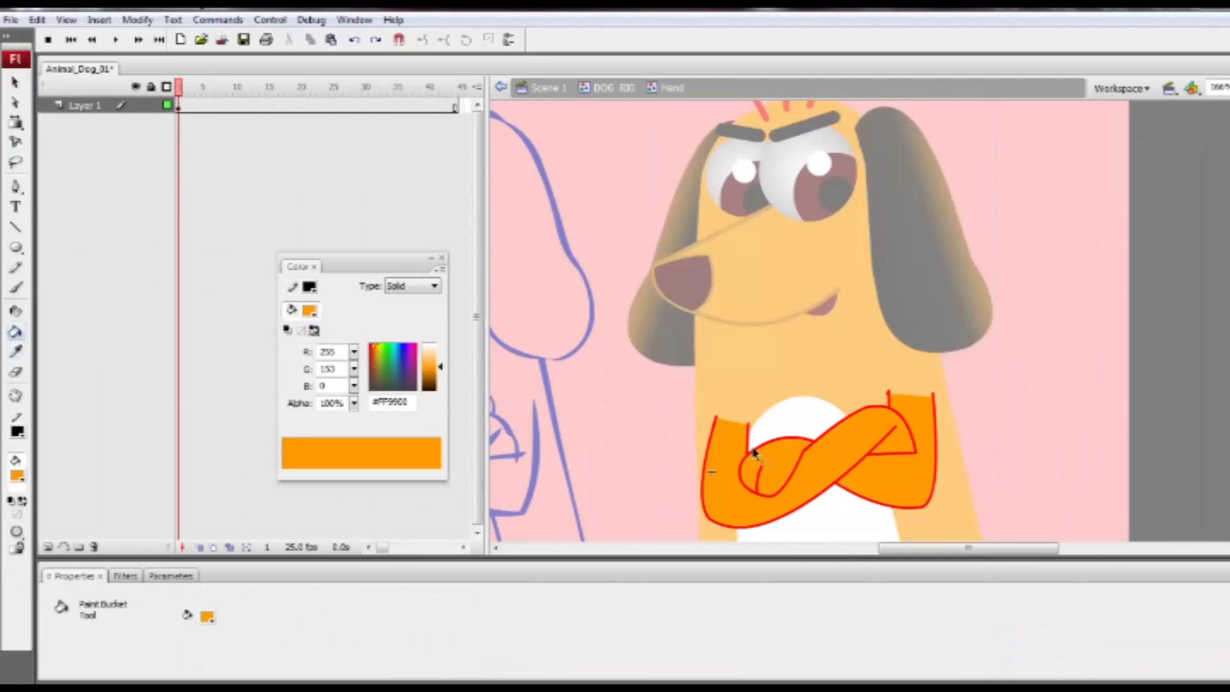
# Recolour the outlines of the crossed arms with #CA7902 using the Ink Bottle.
pyautogui.keyDown('ctrl'); pyautogui.click(760, 472); pyautogui.keyUp('ctrl')
pyautogui.hotkey('ctrl', 'a')
pyautogui.click(314, 330)
pyautogui.hotkey('ctrl', 'z')
pyautogui.click(314, 329)
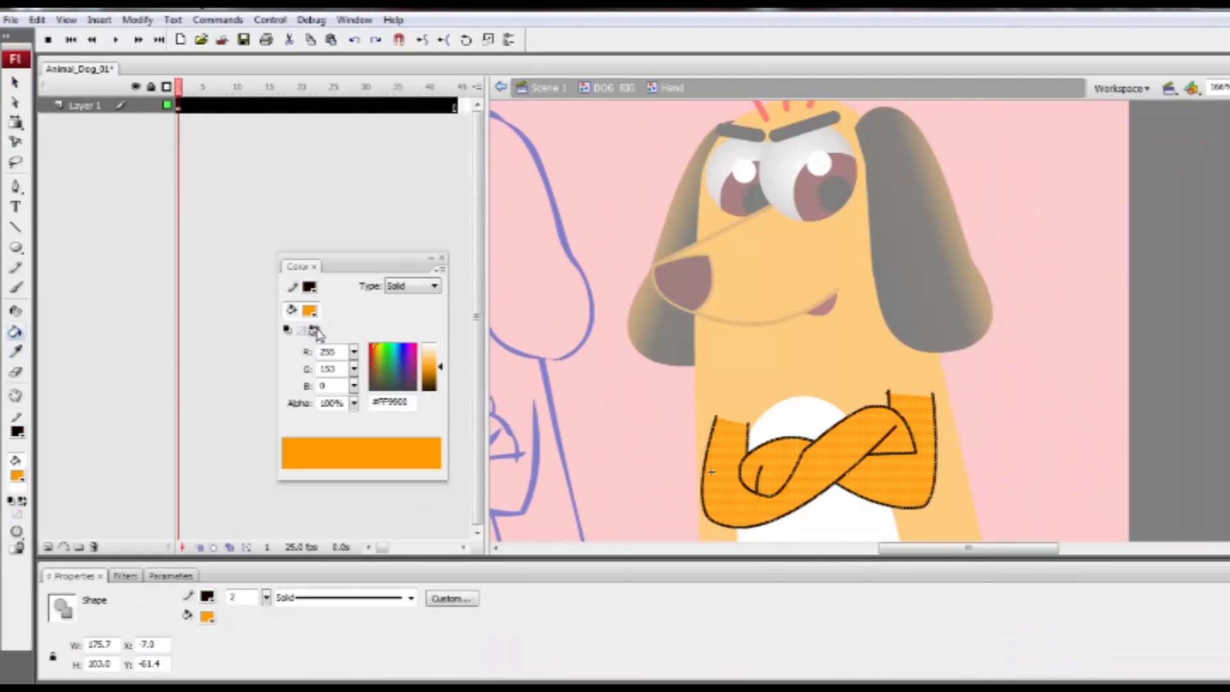
pyautogui.click(314, 329)
pyautogui.click(314, 329)
pyautogui.click(719, 434)
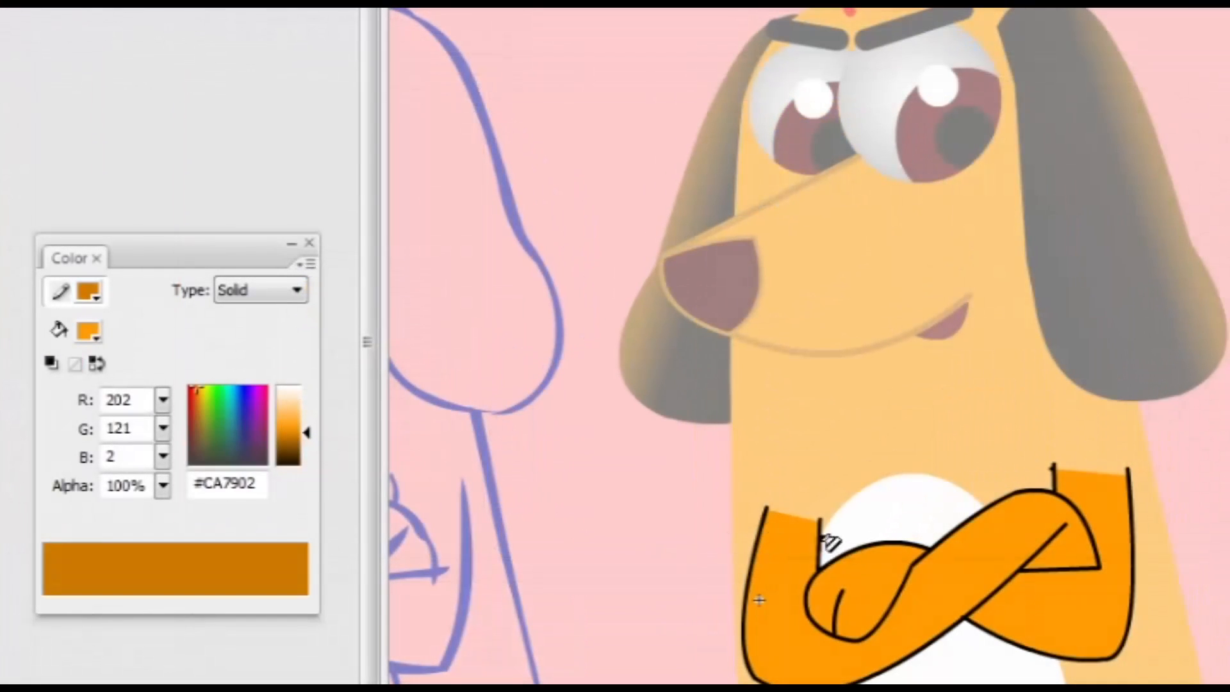
pyautogui.click(830, 542)
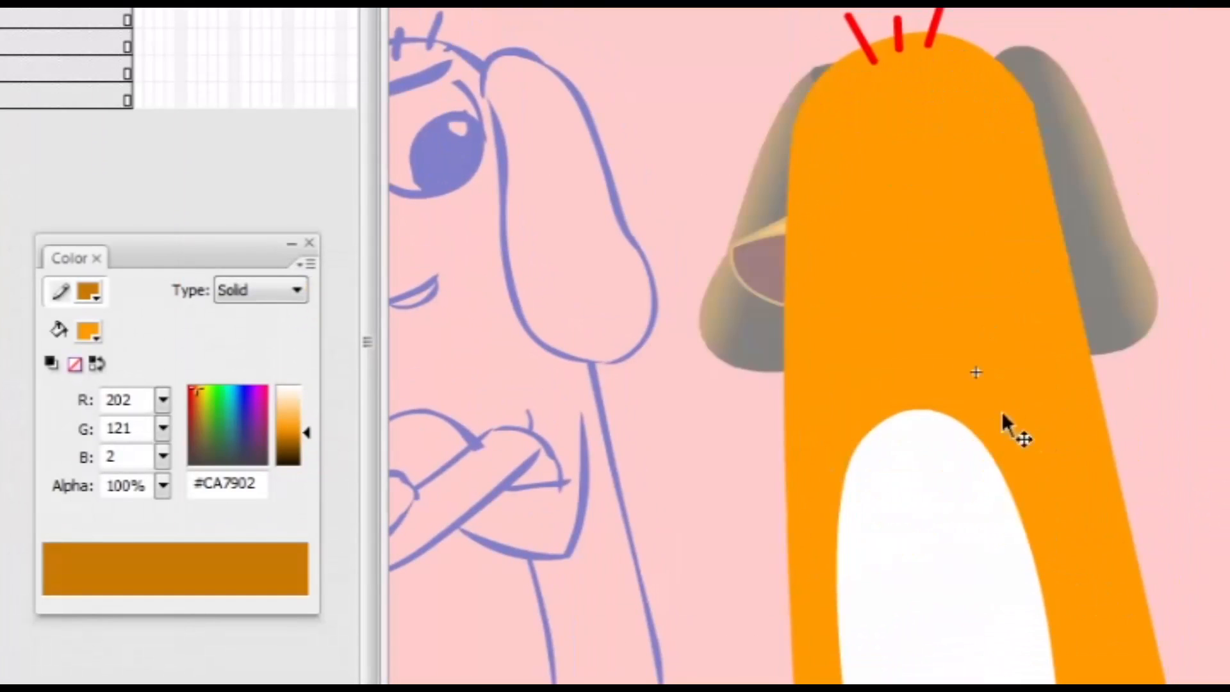
# Change the Body_01 shape's fill to a linear gradient with orange left and added middle stops.
pyautogui.click(1002, 413)
pyautogui.click(102, 337)
pyautogui.click(296, 297)
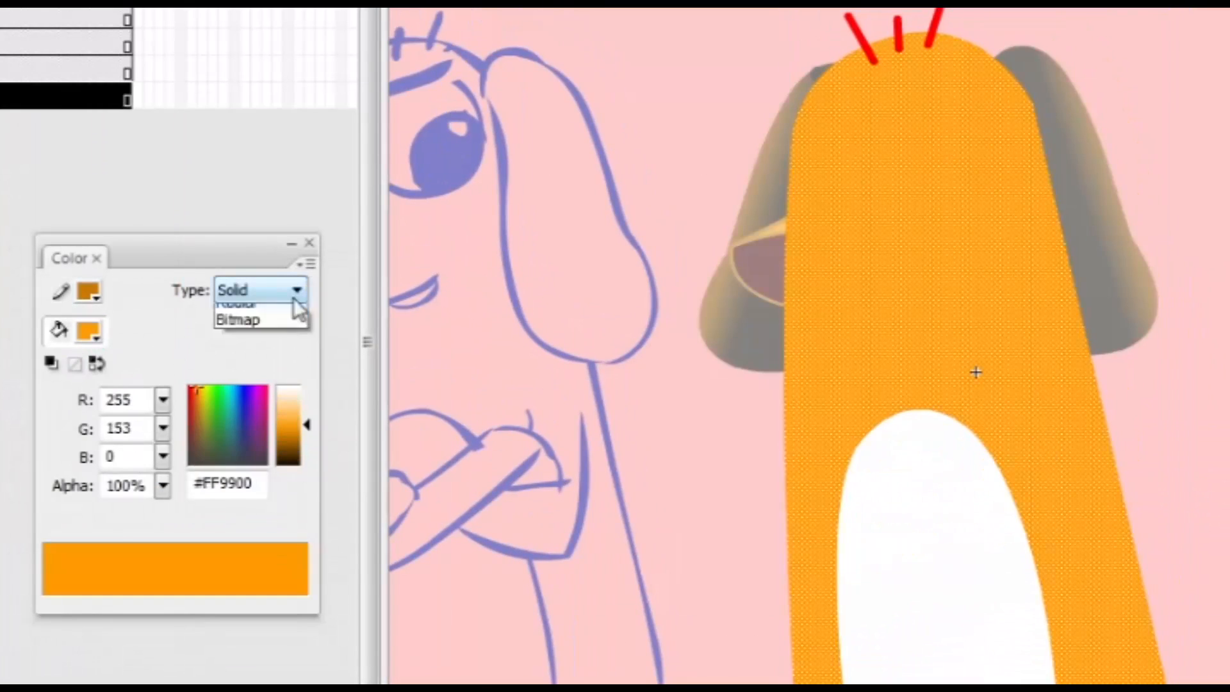
pyautogui.click(275, 352)
pyautogui.doubleClick(44, 534)
pyautogui.click(397, 691)
pyautogui.doubleClick(117, 533)
pyautogui.click(397, 691)
# Set the right stop of the body gradient to a dark brown, #5C2E01.
pyautogui.click(300, 534)
pyautogui.doubleClick(300, 534)
pyautogui.click(425, 560)
pyautogui.click(404, 328)
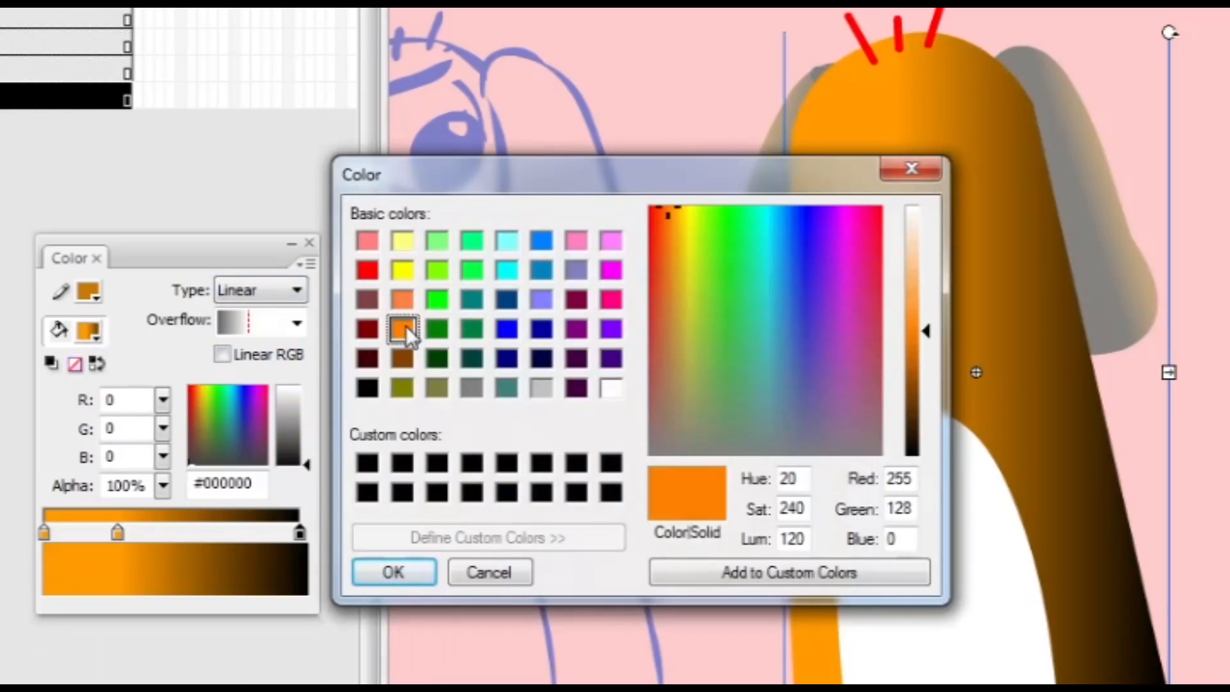
pyautogui.click(917, 370)
pyautogui.click(416, 575)
pyautogui.click(307, 450)
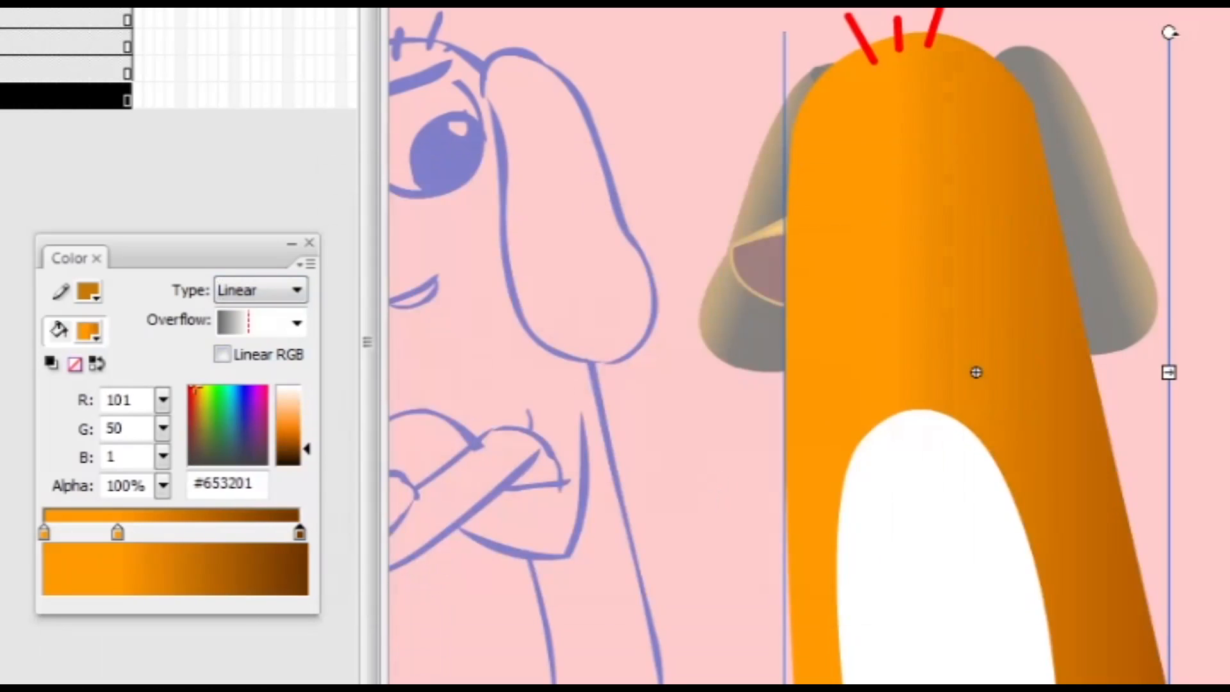
pyautogui.moveTo(310, 452); pyautogui.dragTo(310, 455)
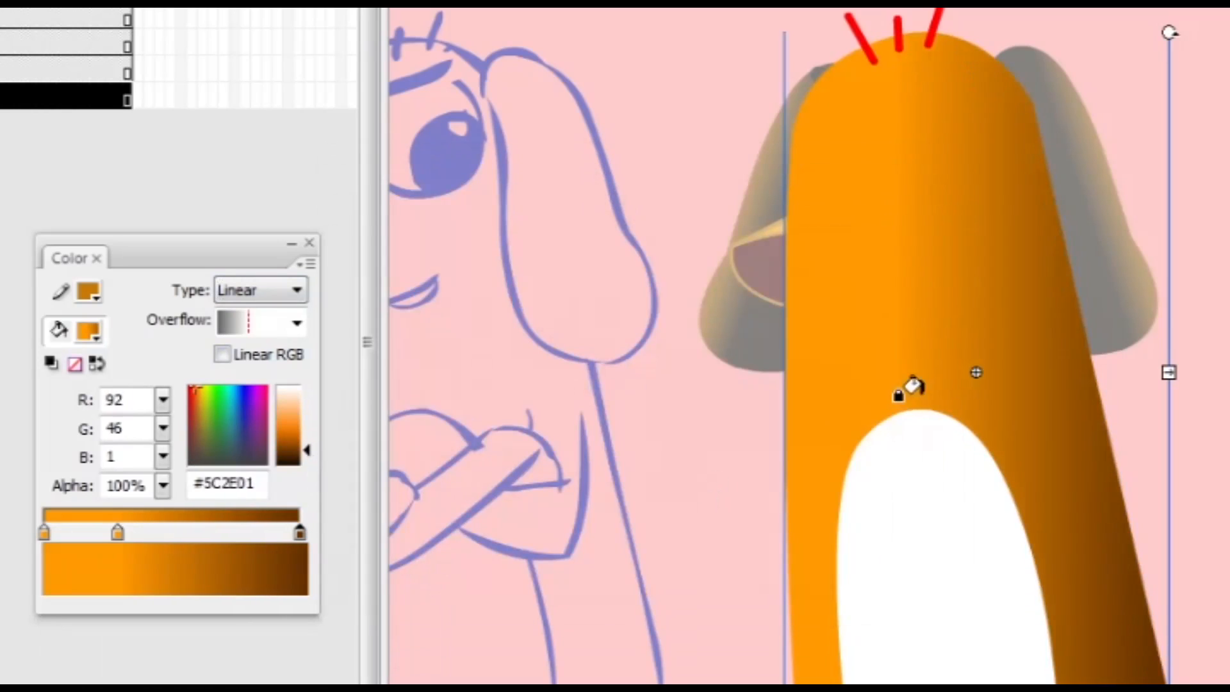
# Reapply the orange-to-brown gradient across the body shape with the Paint Bucket.
pyautogui.click(1064, 402)
pyautogui.press('k')
pyautogui.moveTo(863, 363)
pyautogui.mouseDown()
pyautogui.moveTo(1061, 349)
pyautogui.moveTo(887, 355)
pyautogui.moveTo(850, 394)
pyautogui.moveTo(864, 407)
pyautogui.moveTo(796, 404)
pyautogui.mouseUp()
pyautogui.keyDown('ctrl'); pyautogui.click(1153, 371); pyautogui.keyUp('ctrl')
pyautogui.press('f')
pyautogui.click(904, 357)
pyautogui.press('v')
pyautogui.doubleClick(1182, 442)
# Rotate and reposition the body gradient so its dark brown end runs down the body's left side.
pyautogui.doubleClick(947, 388)
pyautogui.press('f')
pyautogui.click(895, 394)
pyautogui.moveTo(758, 165); pyautogui.dragTo(643, 111)
pyautogui.moveTo(739, 683); pyautogui.dragTo(719, 681)
pyautogui.moveTo(818, 327)
pyautogui.mouseDown()
pyautogui.moveTo(798, 415)
pyautogui.moveTo(818, 332)
pyautogui.mouseUp()
pyautogui.moveTo(725, 659); pyautogui.dragTo(718, 661)
pyautogui.press('v')
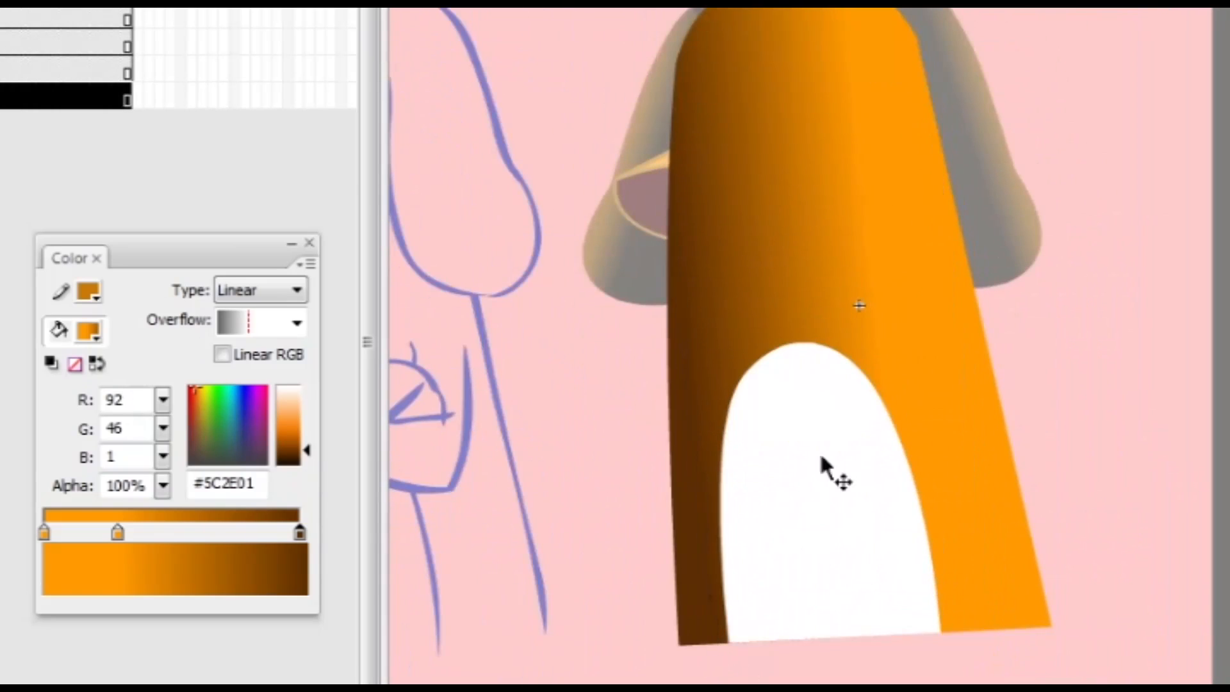
# Change the white belly shape's fill to a linear gradient and remove its middle stop.
pyautogui.click(824, 472)
pyautogui.click(286, 293)
pyautogui.click(269, 351)
pyautogui.moveTo(118, 531); pyautogui.dragTo(78, 546)
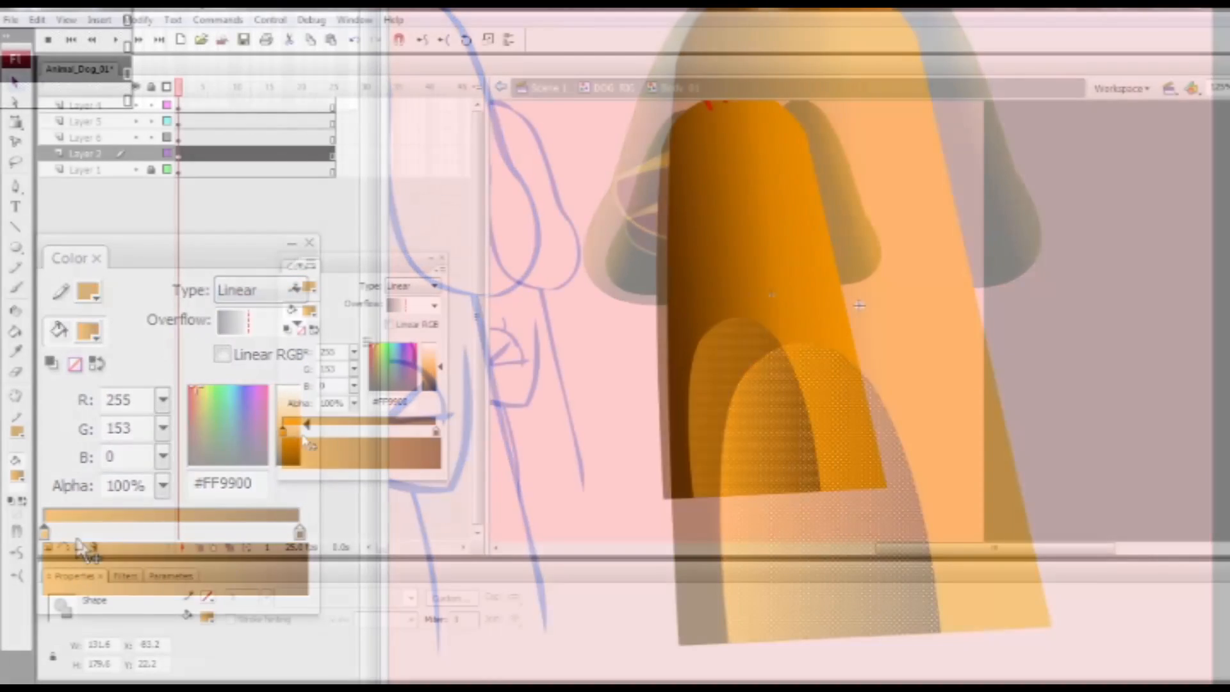
# Set the belly gradient's left stop to #FFFFFF and its right stop to #CCCCCC, then lighten the grey slightly.
pyautogui.doubleClick(284, 432)
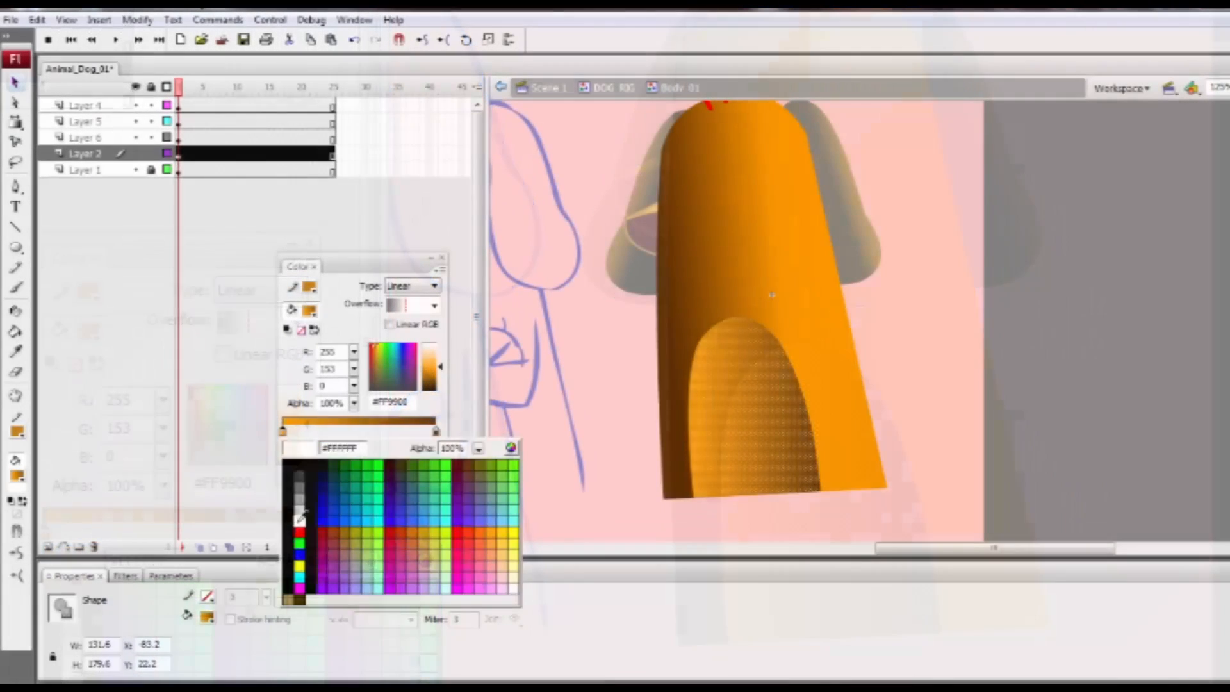
pyautogui.click(300, 520)
pyautogui.doubleClick(437, 433)
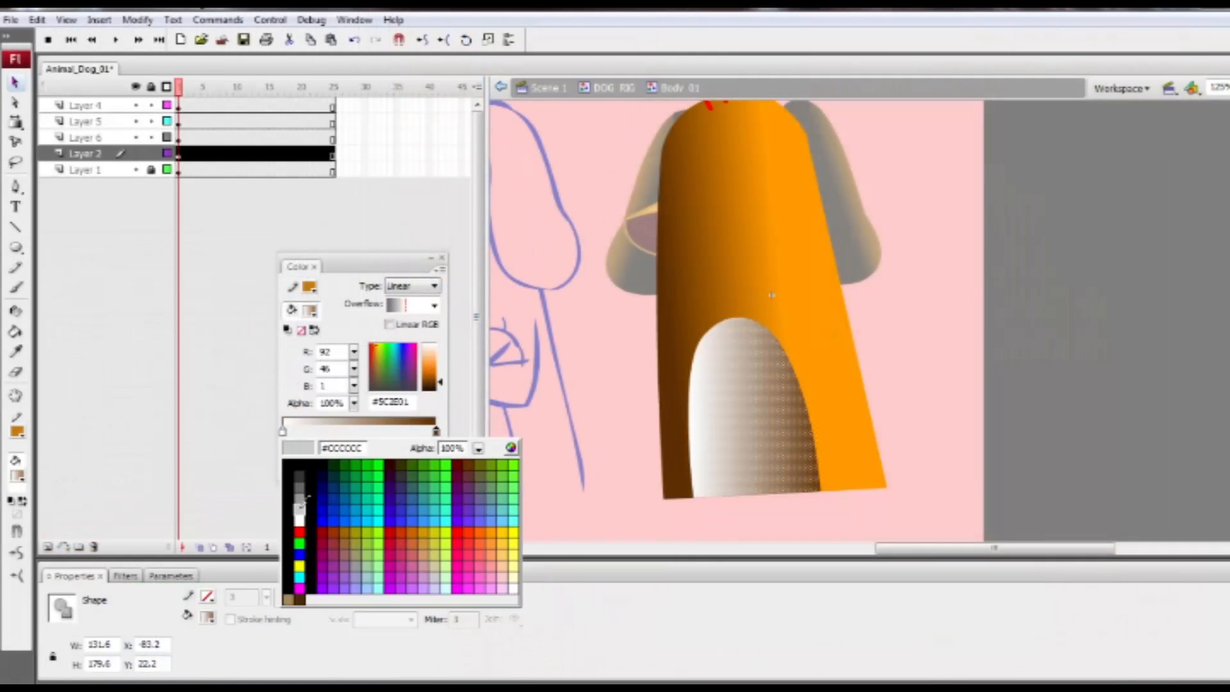
pyautogui.click(301, 501)
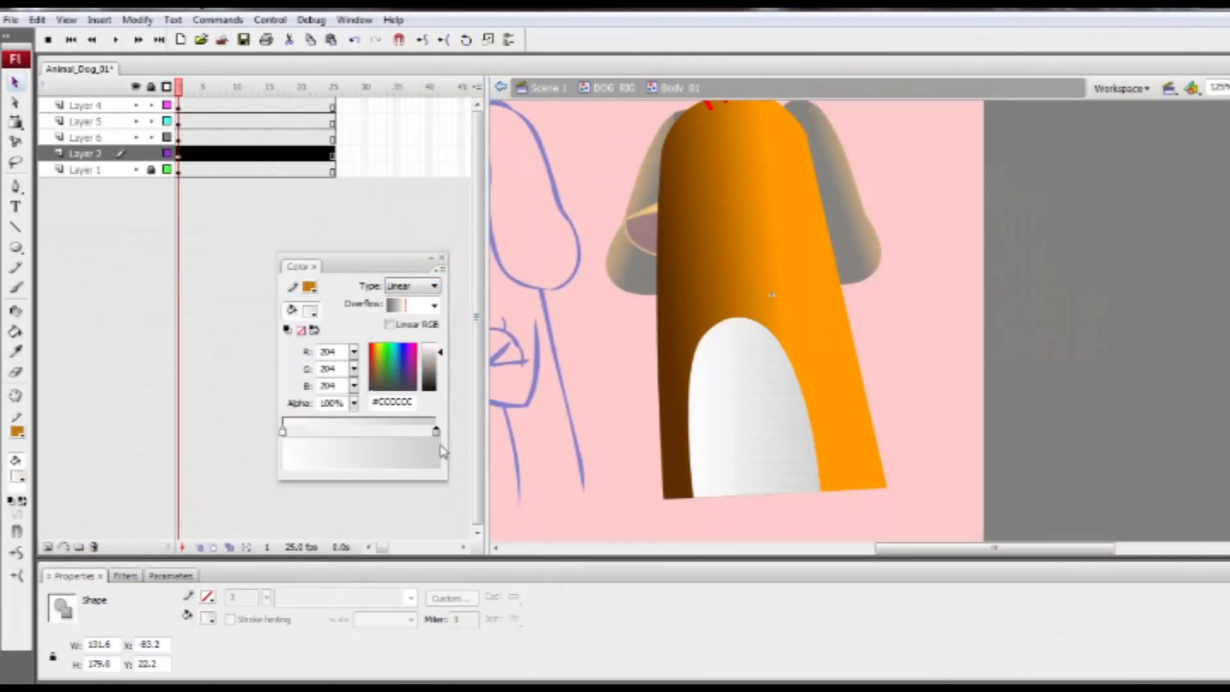
pyautogui.moveTo(440, 348); pyautogui.dragTo(440, 337)
# Flip and narrow the gradient along the belly's slant and set its grey stop to #BFBFBF.
pyautogui.press('f')
pyautogui.moveTo(822, 317); pyautogui.dragTo(722, 462)
pyautogui.moveTo(754, 408); pyautogui.dragTo(756, 408)
pyautogui.moveTo(689, 413)
pyautogui.mouseDown()
pyautogui.moveTo(725, 411)
pyautogui.moveTo(704, 413)
pyautogui.mouseUp()
pyautogui.moveTo(755, 407); pyautogui.dragTo(750, 408)
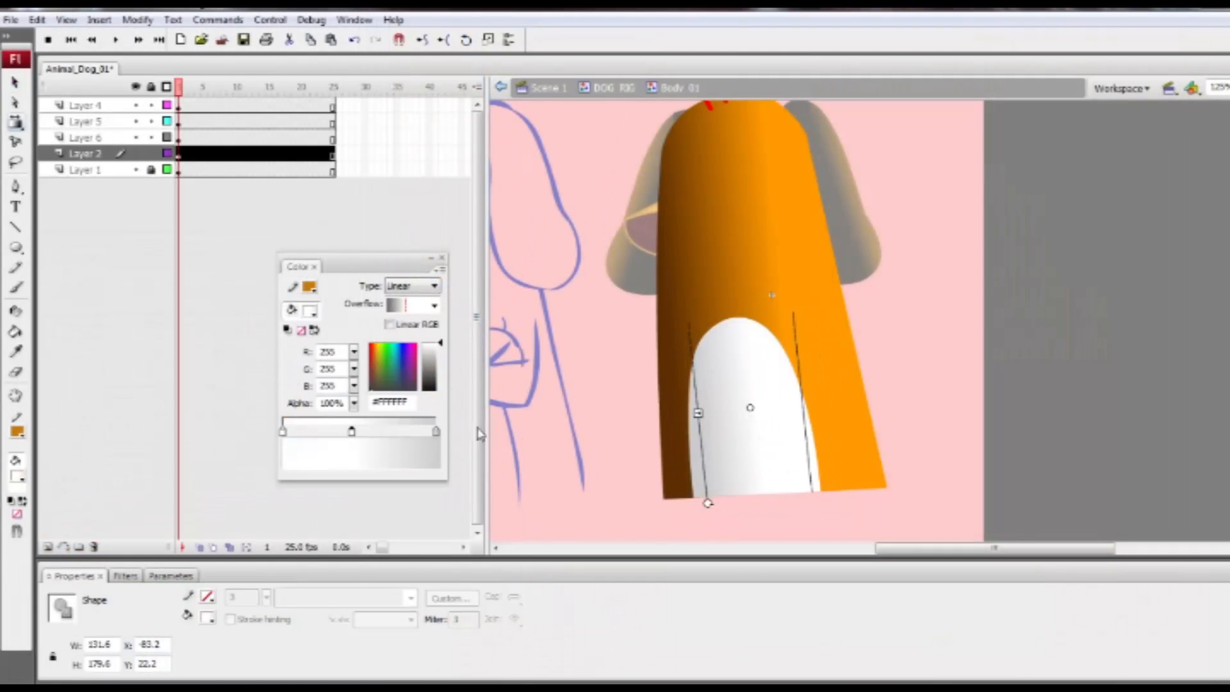
pyautogui.moveTo(439, 353); pyautogui.dragTo(439, 355)
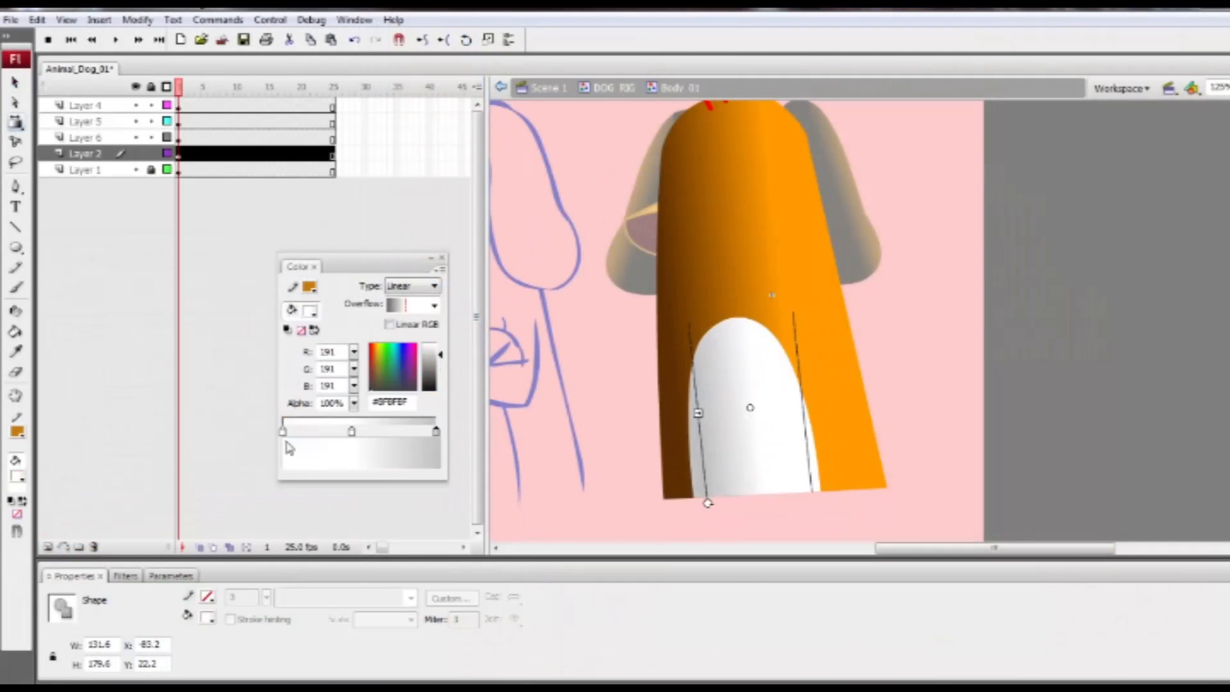
pyautogui.press('v')
pyautogui.doubleClick(832, 405)
# Unlock Layer 1 of the body symbol, pick up the body's orange-to-brown gradient as the fill, and open the crossed-arms symbol.
pyautogui.click(844, 430)
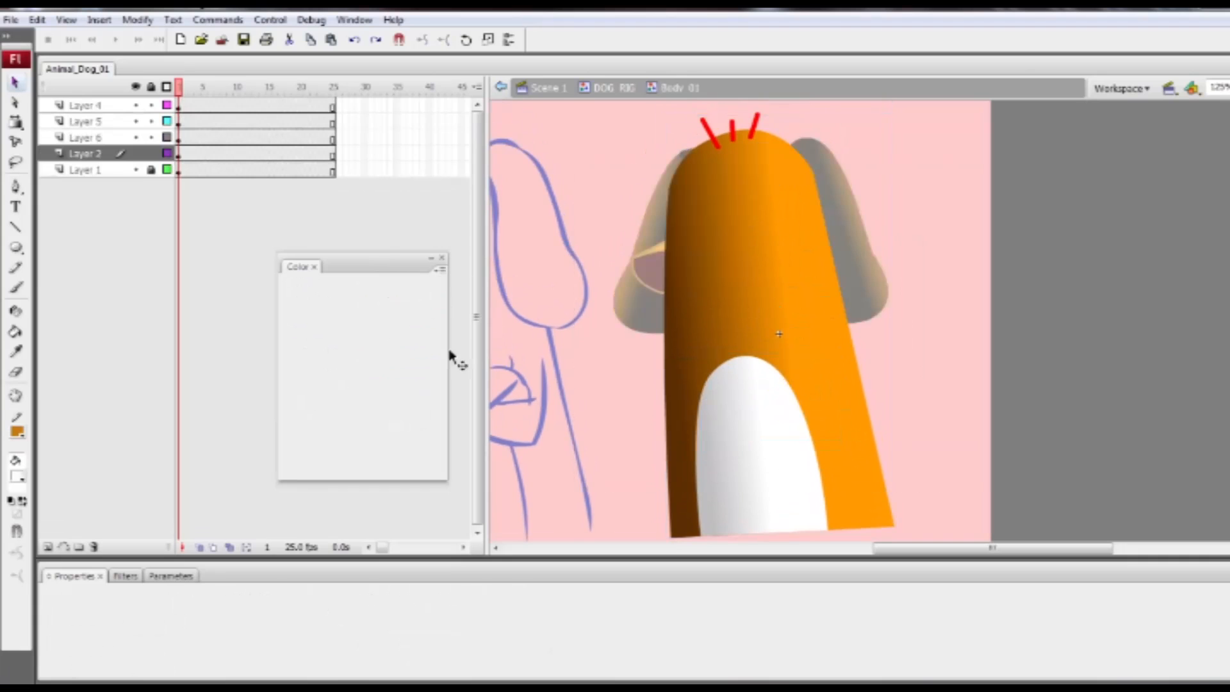
pyautogui.doubleClick(889, 356)
pyautogui.doubleClick(745, 342)
pyautogui.click(151, 169)
pyautogui.click(85, 170)
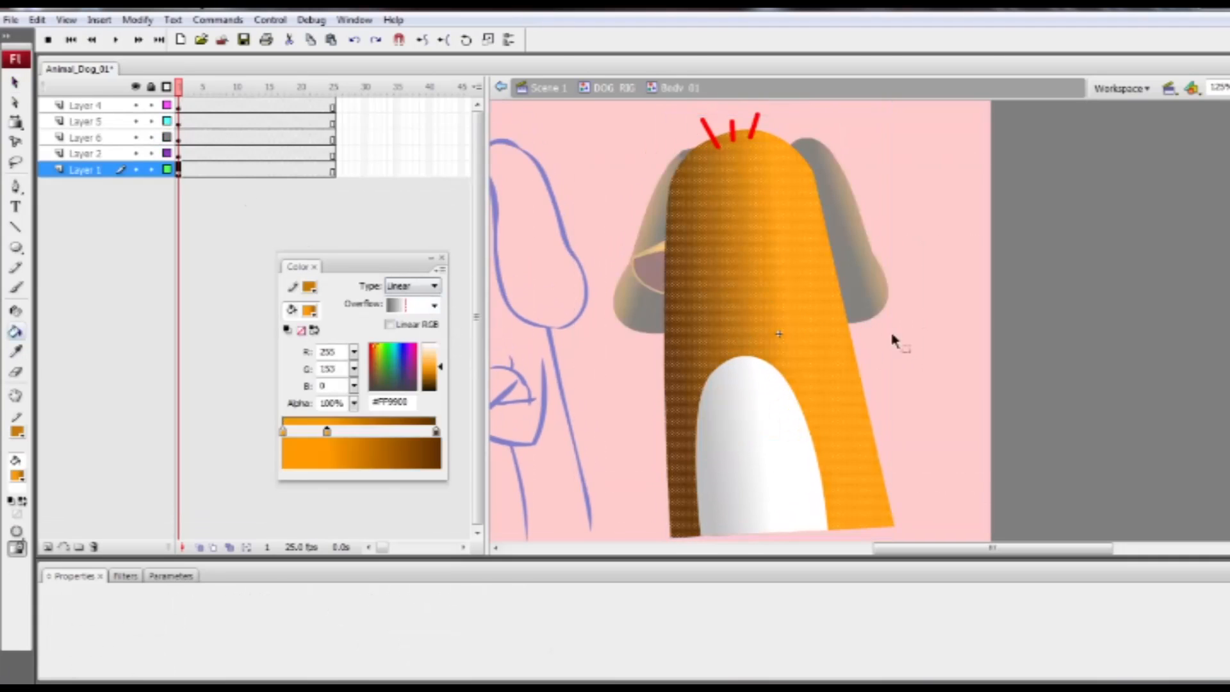
pyautogui.doubleClick(892, 335)
pyautogui.doubleClick(764, 412)
# Try filling the crossed arms with the body gradient, first unselected and again with all arm shapes selected, undoing each attempt.
pyautogui.press('f')
pyautogui.click(940, 508)
pyautogui.press('v')
pyautogui.click(941, 510)
pyautogui.press('k')
pyautogui.click(933, 511)
pyautogui.hotkey('ctrl', 'z')
pyautogui.press('v')
pyautogui.hotkey('ctrl', 'a')
pyautogui.press('k')
pyautogui.click(950, 520)
pyautogui.hotkey('ctrl', 'z')
# Try filling the two crossed arms one at a time with the body gradient, and undo both fills.
pyautogui.click(1114, 513)
pyautogui.press('k')
pyautogui.click(887, 526)
pyautogui.click(990, 527)
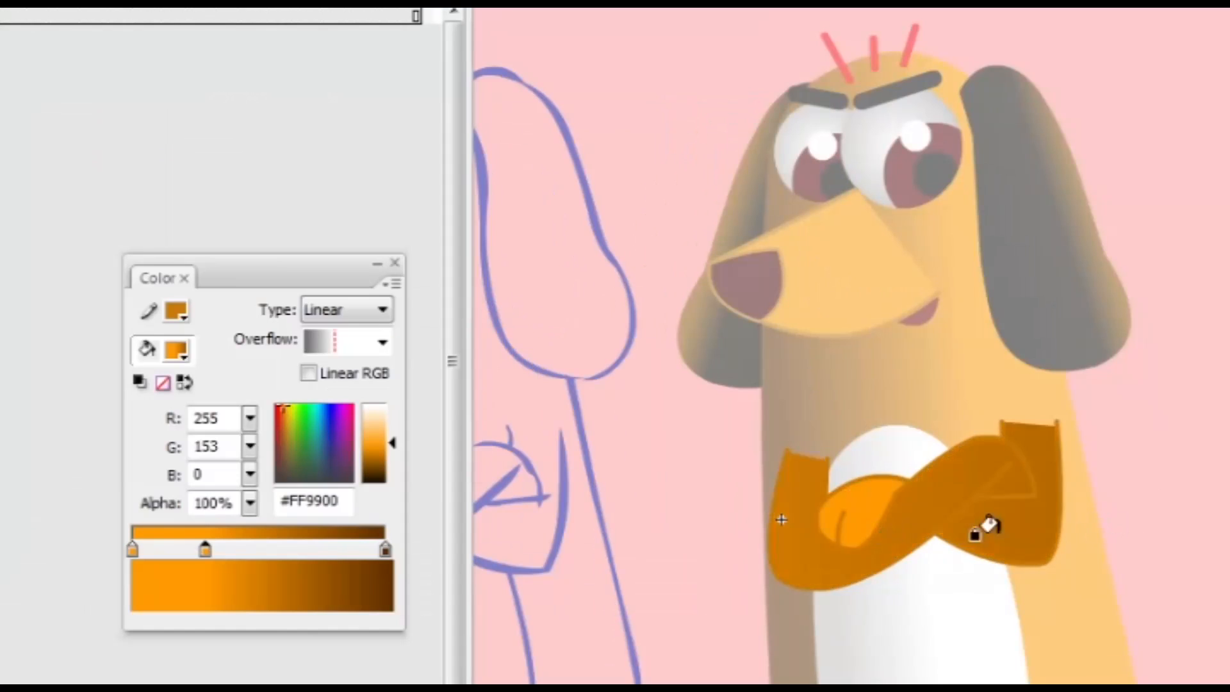
pyautogui.hotkey('ctrl', 'z')
pyautogui.hotkey('ctrl', 'z')
# Apply the orange-to-brown gradient across all crossed-arm shapes and reposition and resize it along the arms.
pyautogui.hotkey('ctrl', 'a')
pyautogui.hotkey('ctrl', '-')
pyautogui.press('v')
pyautogui.click(1143, 487)
pyautogui.moveTo(1227, 439); pyautogui.dragTo(1098, 438)
pyautogui.moveTo(947, 440); pyautogui.dragTo(966, 437)
pyautogui.moveTo(1118, 396); pyautogui.dragTo(927, 451)
pyautogui.moveTo(967, 439); pyautogui.dragTo(953, 439)
pyautogui.moveTo(802, 447); pyautogui.dragTo(785, 450)
pyautogui.moveTo(953, 440); pyautogui.dragTo(941, 439)
# Fine-tune the gradient on the front forearm by stretching and shifting it so the shading stays subtle.
pyautogui.press('v')
pyautogui.doubleClick(1158, 425)
pyautogui.press('z')
pyautogui.doubleClick(1010, 421)
pyautogui.press('v')
pyautogui.doubleClick(960, 511)
pyautogui.press('f')
pyautogui.click(975, 512)
pyautogui.press('q')
pyautogui.press('f')
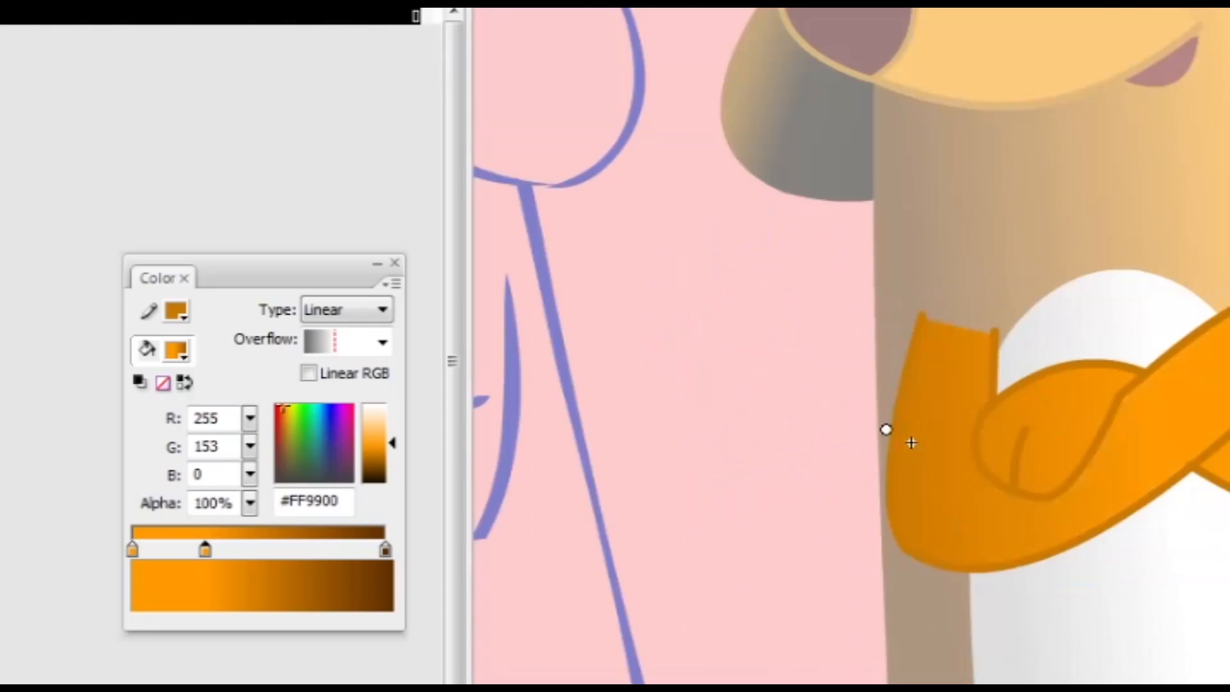
pyautogui.hotkey('ctrl', '-')
pyautogui.moveTo(694, 413); pyautogui.dragTo(832, 406)
pyautogui.moveTo(1003, 402); pyautogui.dragTo(1030, 398)
pyautogui.moveTo(859, 404); pyautogui.dragTo(924, 403)
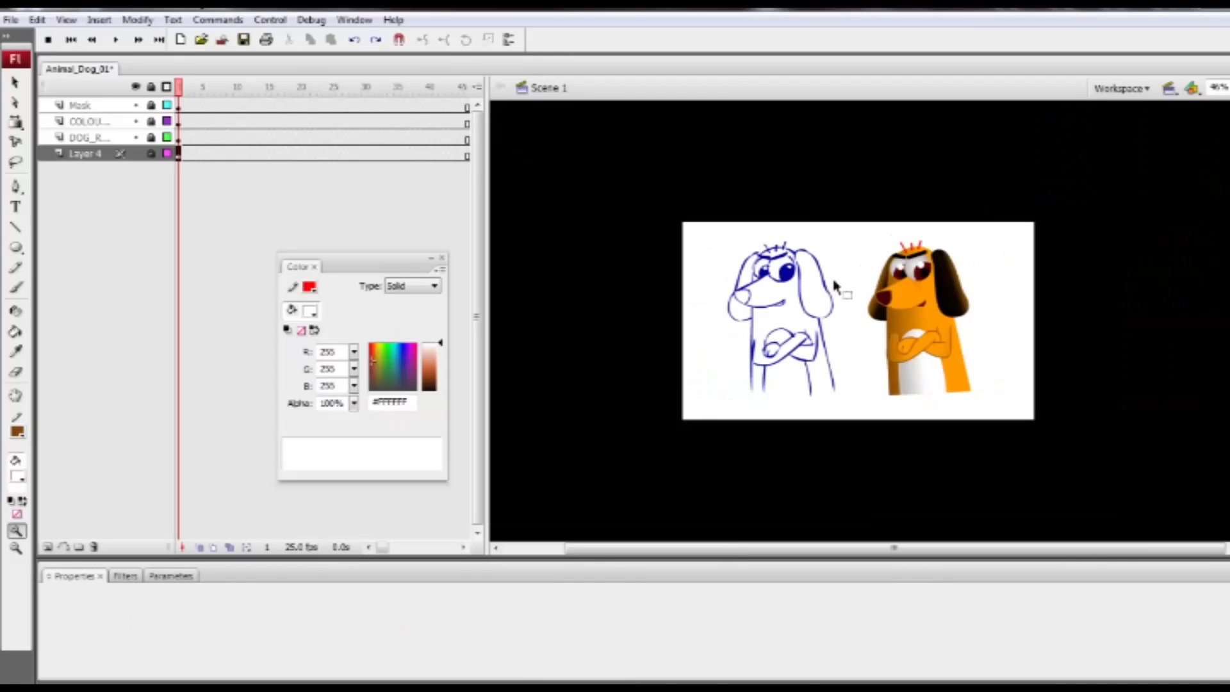
# Unlock the colour layer in the main scene and open the body symbol inside the dog rig.
pyautogui.moveTo(1064, 451); pyautogui.dragTo(888, 273)
pyautogui.moveTo(989, 313); pyautogui.dragTo(687, 113)
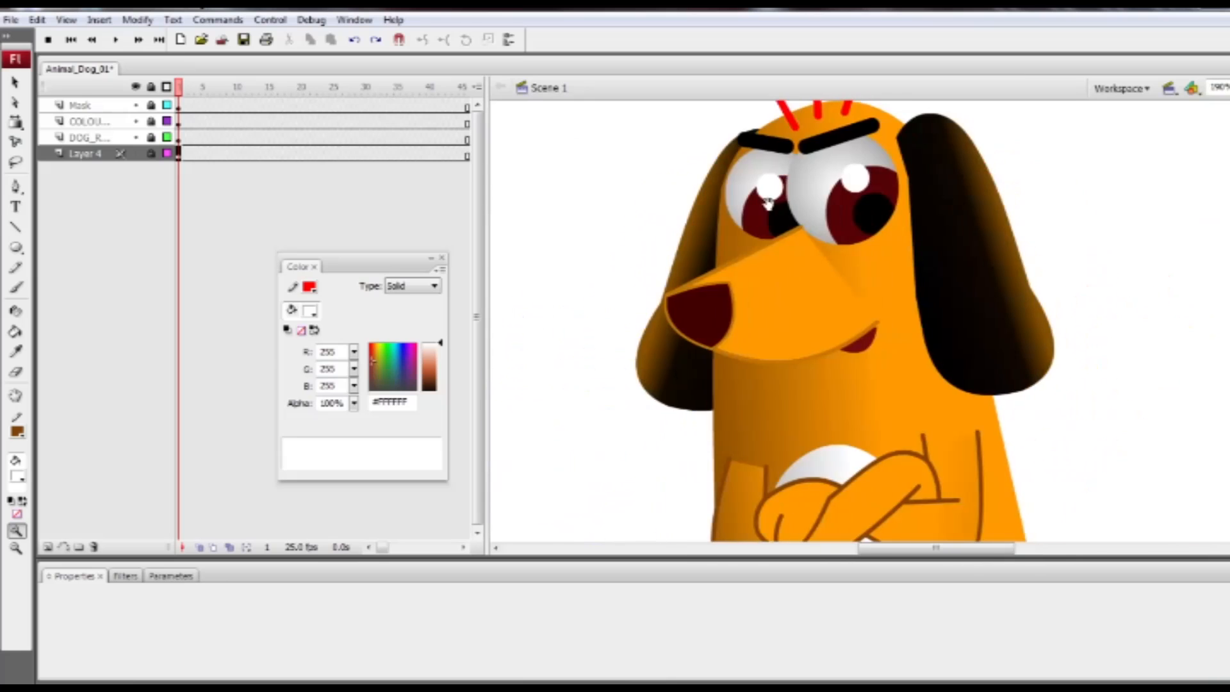
pyautogui.hotkey('ctrl', '-')
pyautogui.click(151, 121)
pyautogui.click(178, 122)
pyautogui.doubleClick(858, 231)
pyautogui.doubleClick(866, 218)
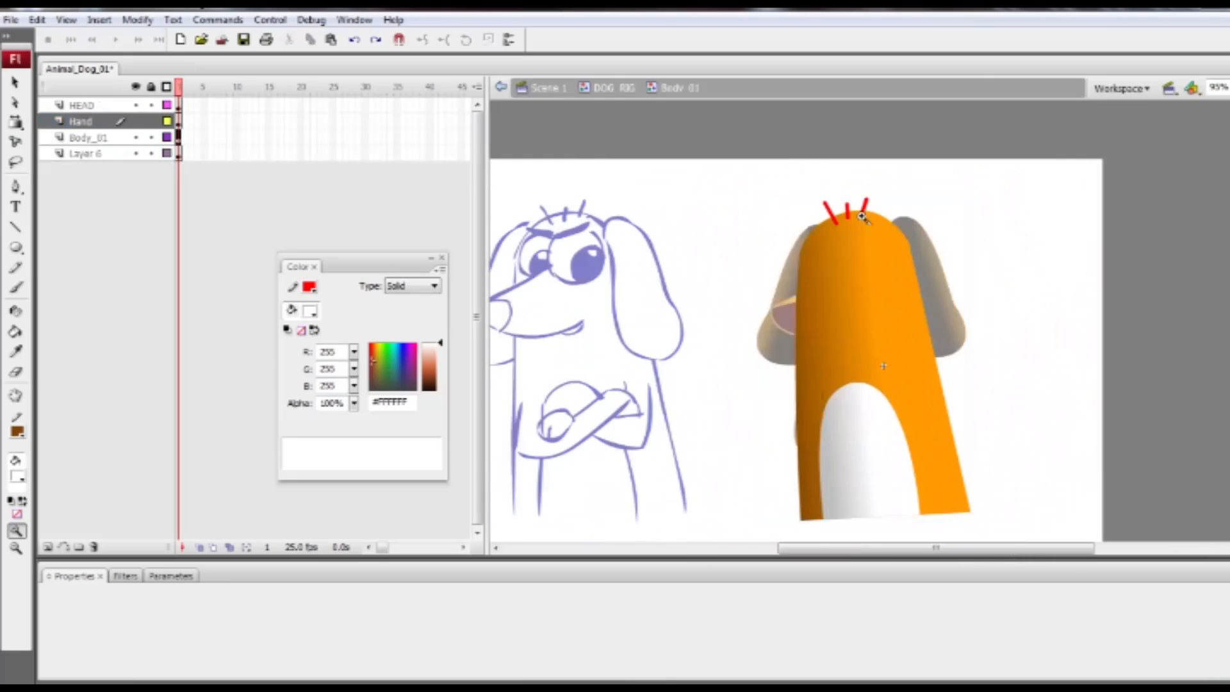
# Recolour the three hair strokes on top of the head to light orange #FEC167.
pyautogui.moveTo(955, 310); pyautogui.dragTo(763, 160)
pyautogui.press('v')
pyautogui.click(837, 270)
pyautogui.keyDown('shift'); pyautogui.click(878, 259); pyautogui.keyUp('shift')
pyautogui.keyDown('shift'); pyautogui.click(794, 273); pyautogui.keyUp('shift')
pyautogui.click(310, 287)
pyautogui.click(838, 364)
pyautogui.moveTo(440, 371); pyautogui.dragTo(441, 354)
pyautogui.doubleClick(606, 340)
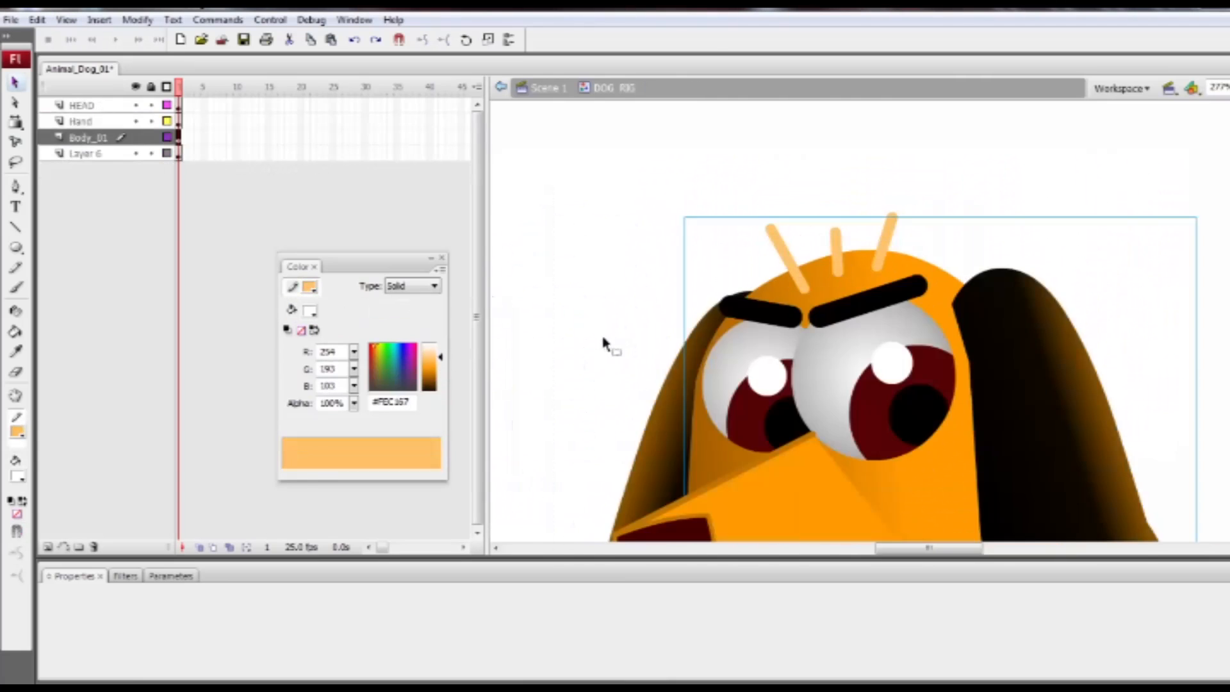
# Return to the main scene and save the file.
pyautogui.hotkey('ctrl', '-')
pyautogui.hotkey('ctrl', '-')
pyautogui.moveTo(884, 387)
pyautogui.mouseDown()
pyautogui.moveTo(811, 339)
pyautogui.moveTo(884, 363)
pyautogui.mouseUp()
pyautogui.doubleClick(906, 318)
pyautogui.hotkey('ctrl', 's')
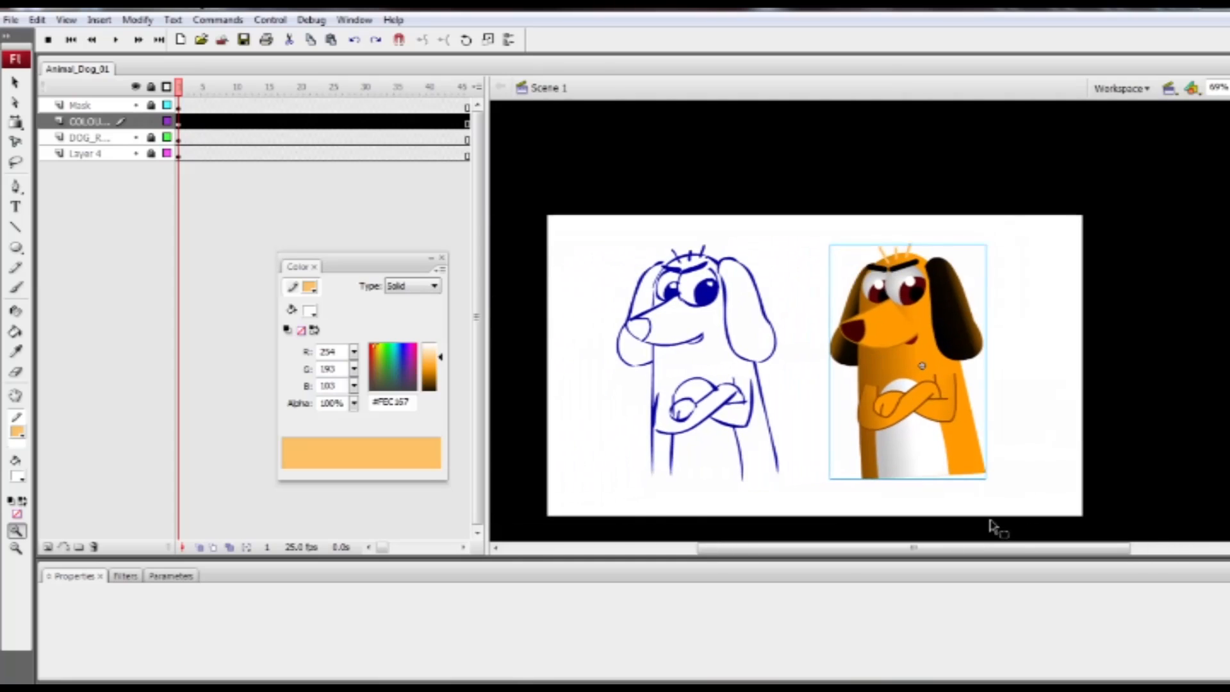
# Reopen the body symbol, darken the three head hair strokes to brown #A06001, and return to the main scene.
pyautogui.doubleClick(897, 270)
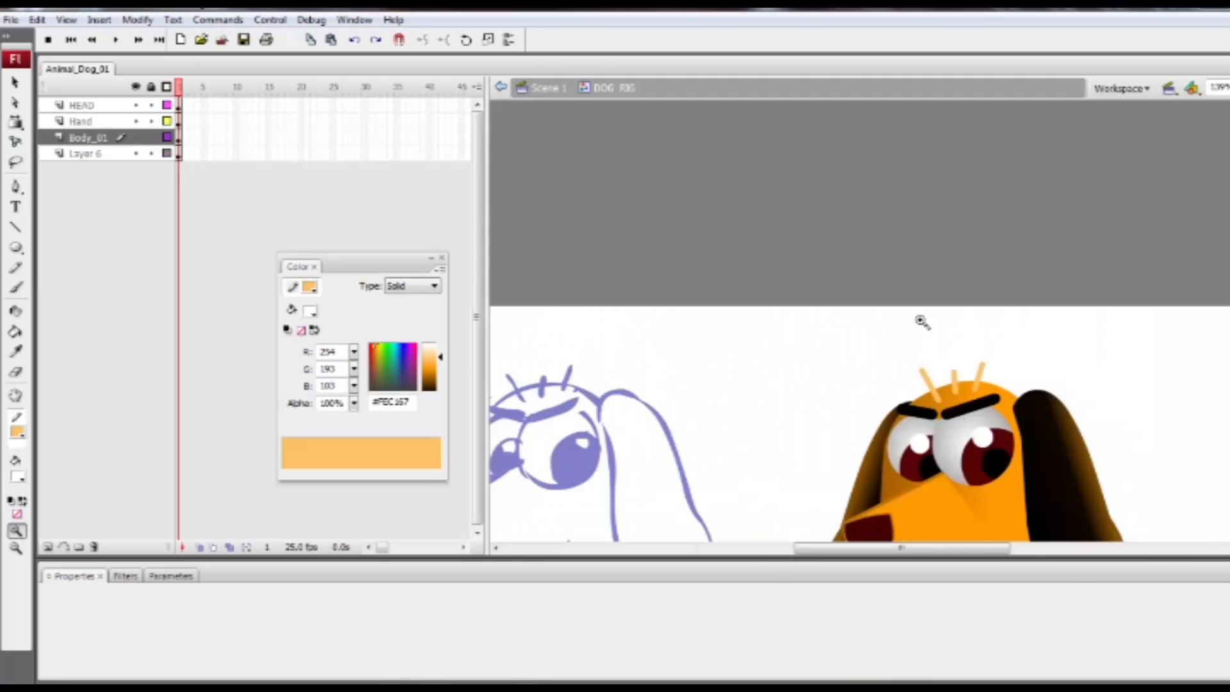
pyautogui.doubleClick(945, 403)
pyautogui.keyDown('shift'); pyautogui.click(977, 379); pyautogui.keyUp('shift')
pyautogui.click(431, 374)
pyautogui.click(430, 375)
pyautogui.doubleClick(543, 112)
pyautogui.doubleClick(543, 111)
pyautogui.moveTo(914, 423); pyautogui.dragTo(831, 331)
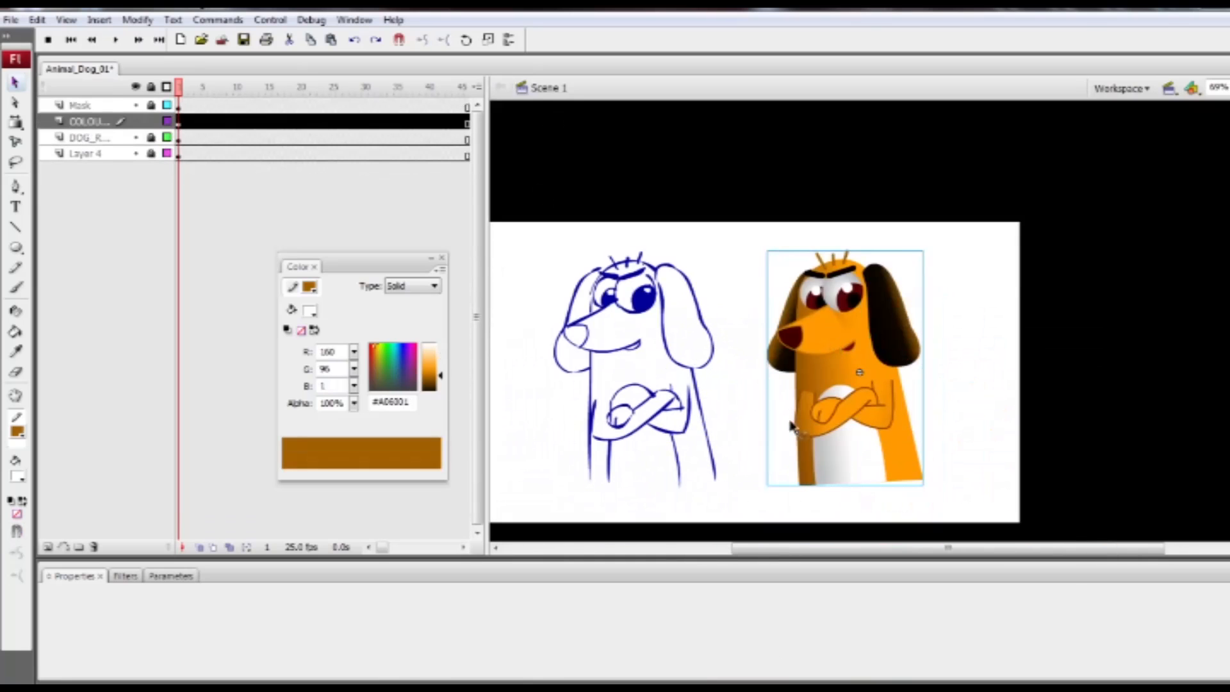
# Select the three head hairs in the body symbol and reshape them into spikes tapering to pointed tips.
pyautogui.doubleClick(841, 266)
pyautogui.doubleClick(847, 265)
pyautogui.hotkey('ctrl', 'space')
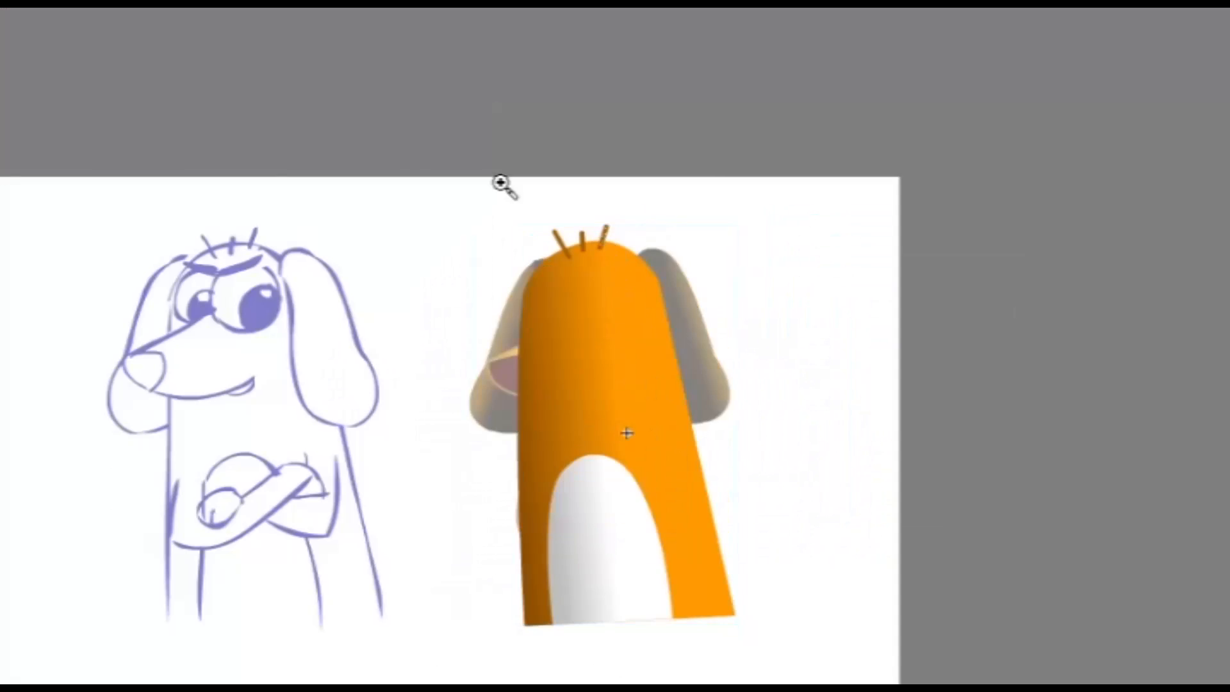
pyautogui.moveTo(783, 225); pyautogui.dragTo(877, 327)
pyautogui.click(952, 243)
pyautogui.keyDown('shift'); pyautogui.click(899, 253); pyautogui.keyUp('shift')
pyautogui.keyDown('shift'); pyautogui.click(843, 269); pyautogui.keyUp('shift')
pyautogui.click(546, 202)
pyautogui.moveTo(565, 175); pyautogui.dragTo(567, 208)
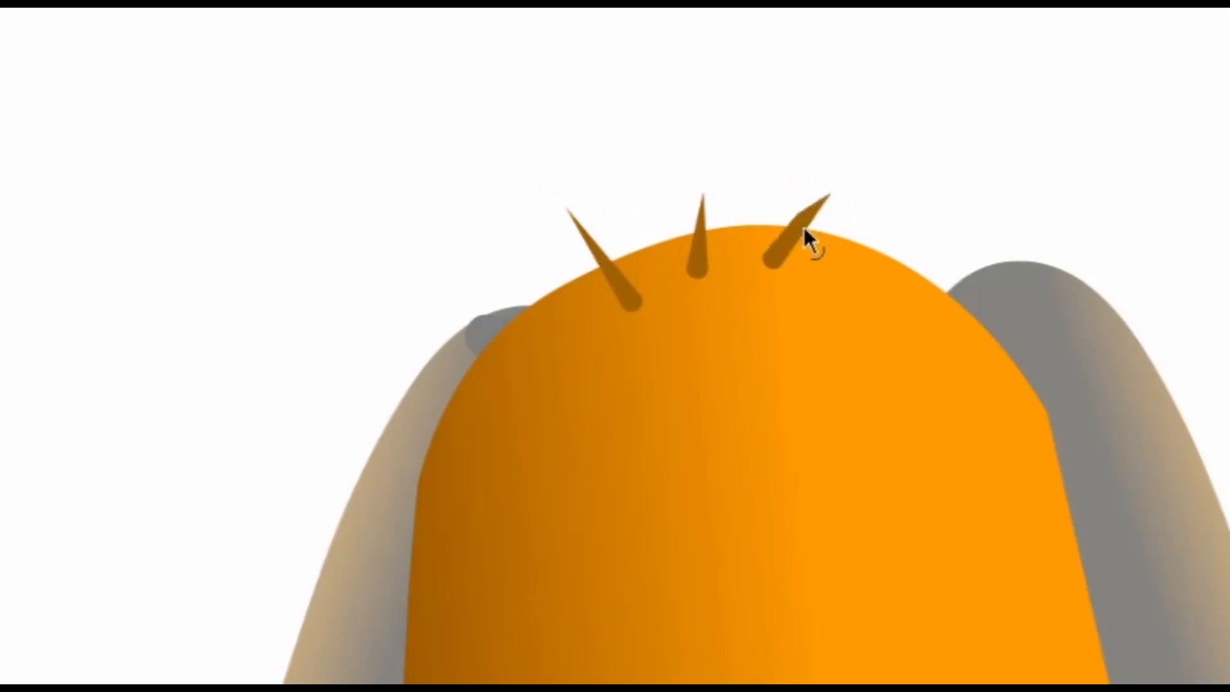
# Bend the outer head hairs into outward curves, adjust the middle hair's tip, and return to the main scene.
pyautogui.moveTo(602, 264); pyautogui.dragTo(615, 260)
pyautogui.moveTo(703, 194); pyautogui.dragTo(707, 179)
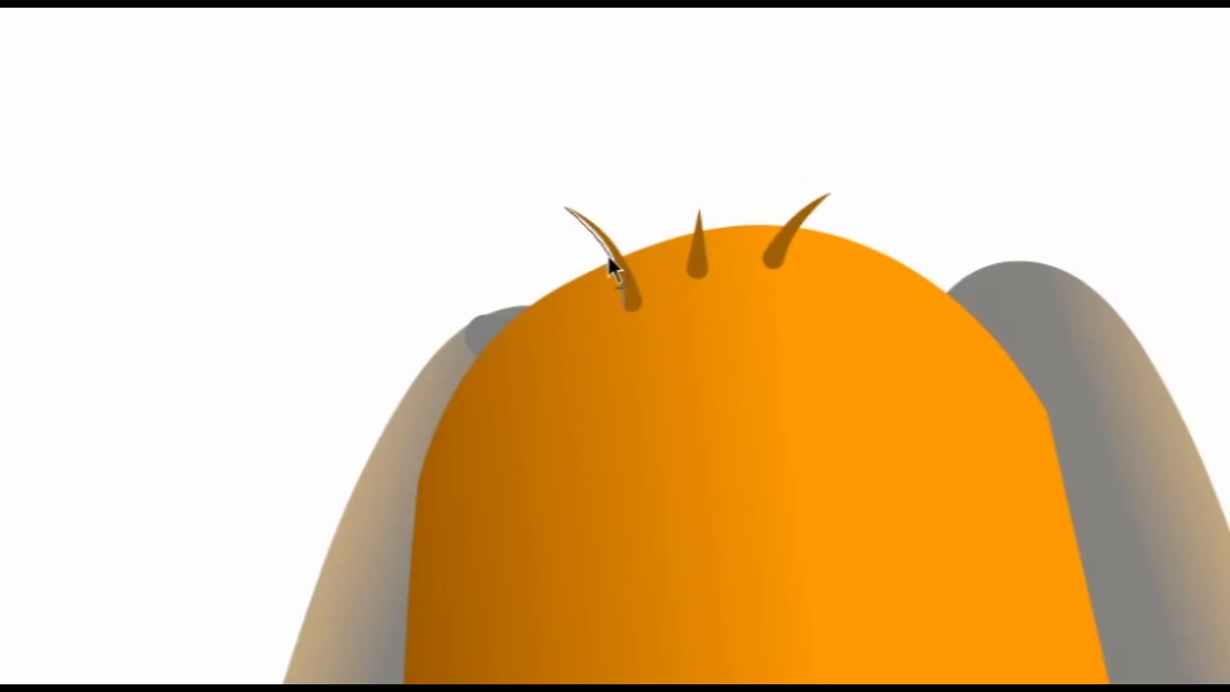
pyautogui.doubleClick(899, 239)
pyautogui.hotkey('ctrl', '-')
pyautogui.hotkey('ctrl', '-')
pyautogui.press('space')
pyautogui.moveTo(691, 395); pyautogui.dragTo(571, 294)
pyautogui.press('Escape')
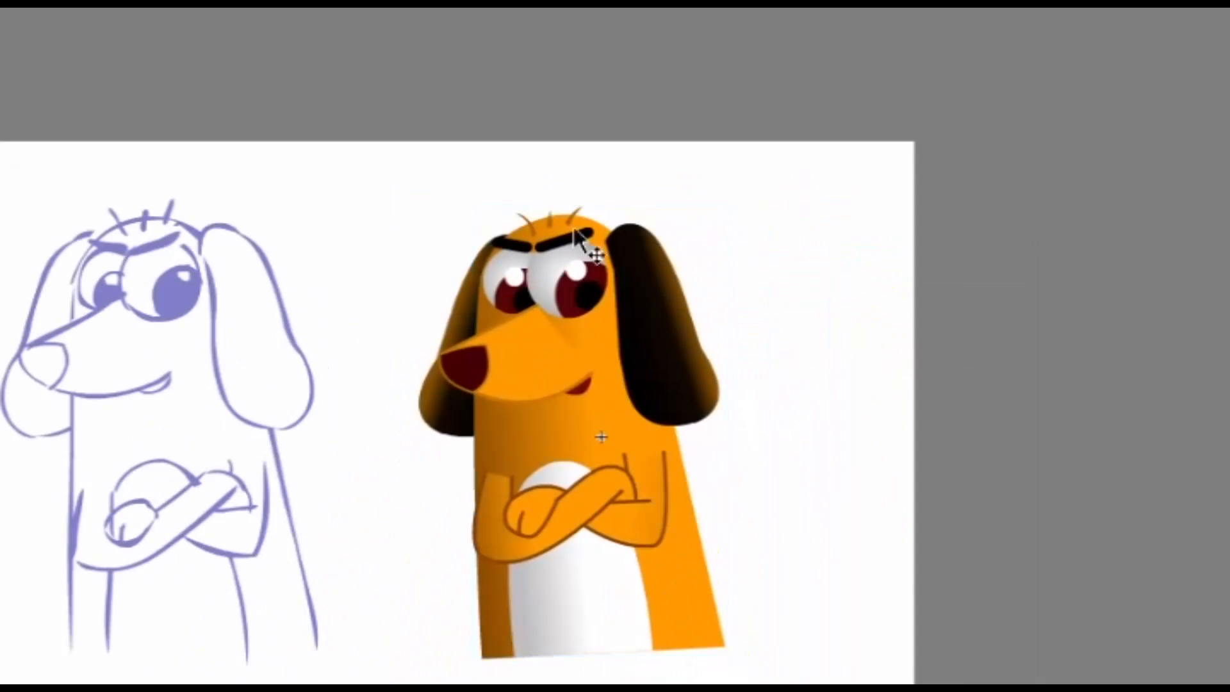
pyautogui.doubleClick(572, 234)
pyautogui.doubleClick(697, 282)
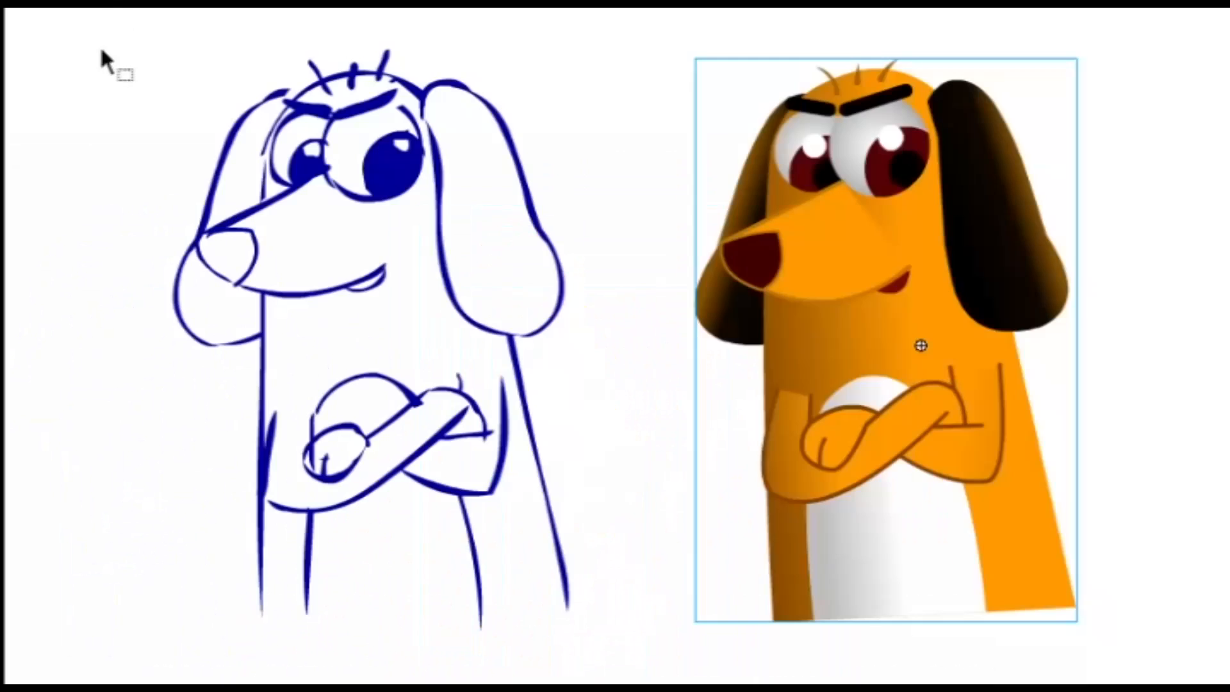